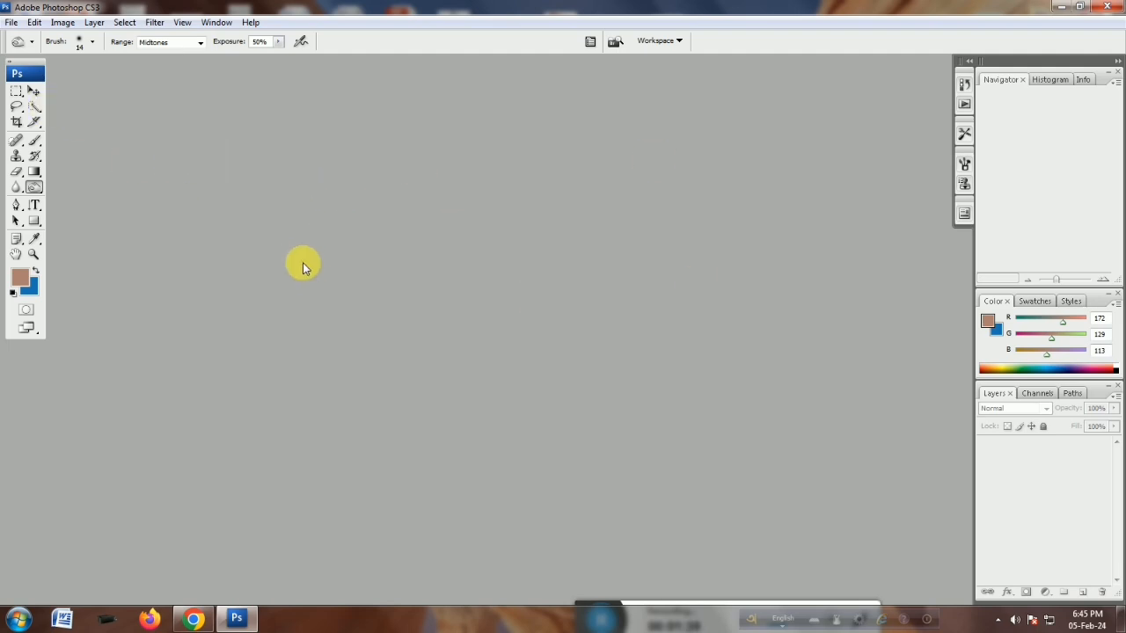
Open the image file pexels-rdne-stock-project-8500292 from the Desktop.
left_click(12, 22)
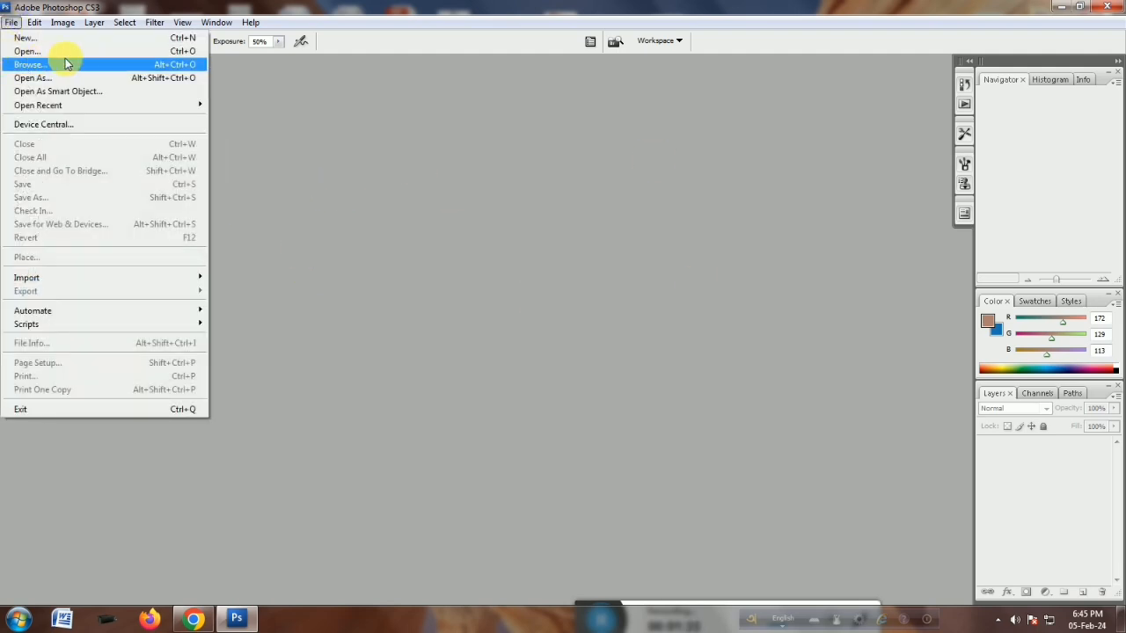
left_click(12, 24)
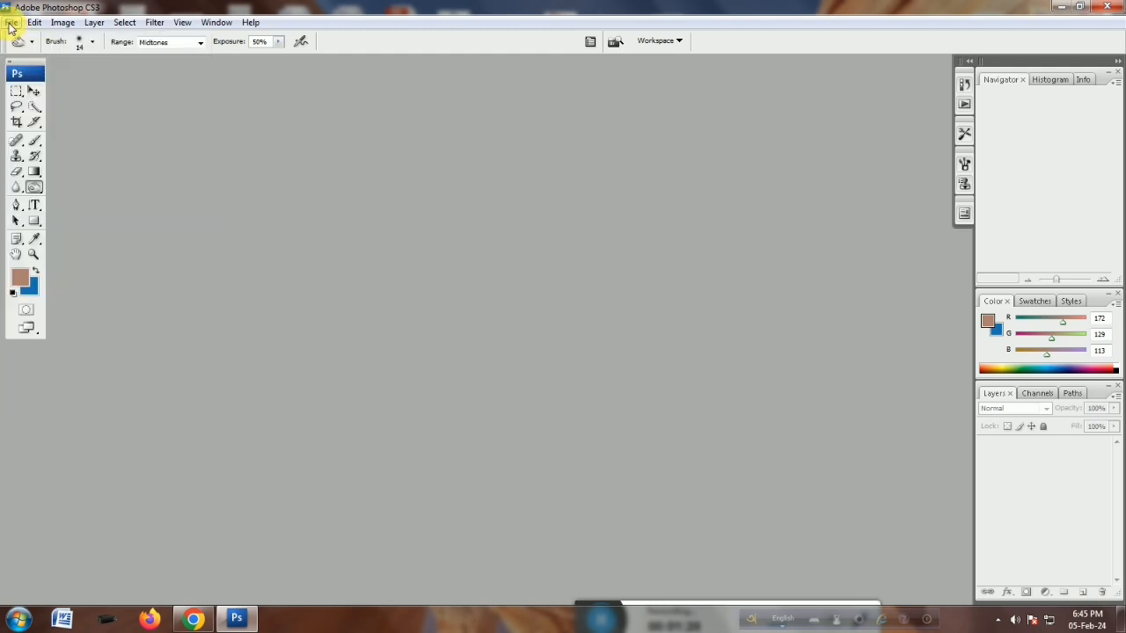
left_click(12, 23)
left_click(27, 49)
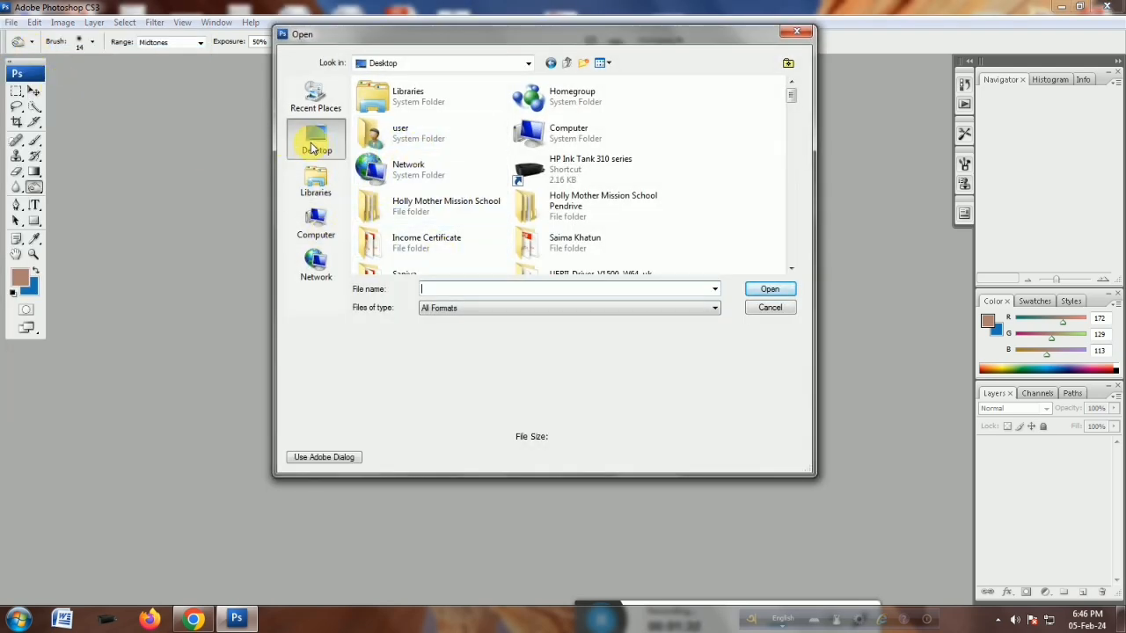
left_click_drag(791, 94, 792, 201)
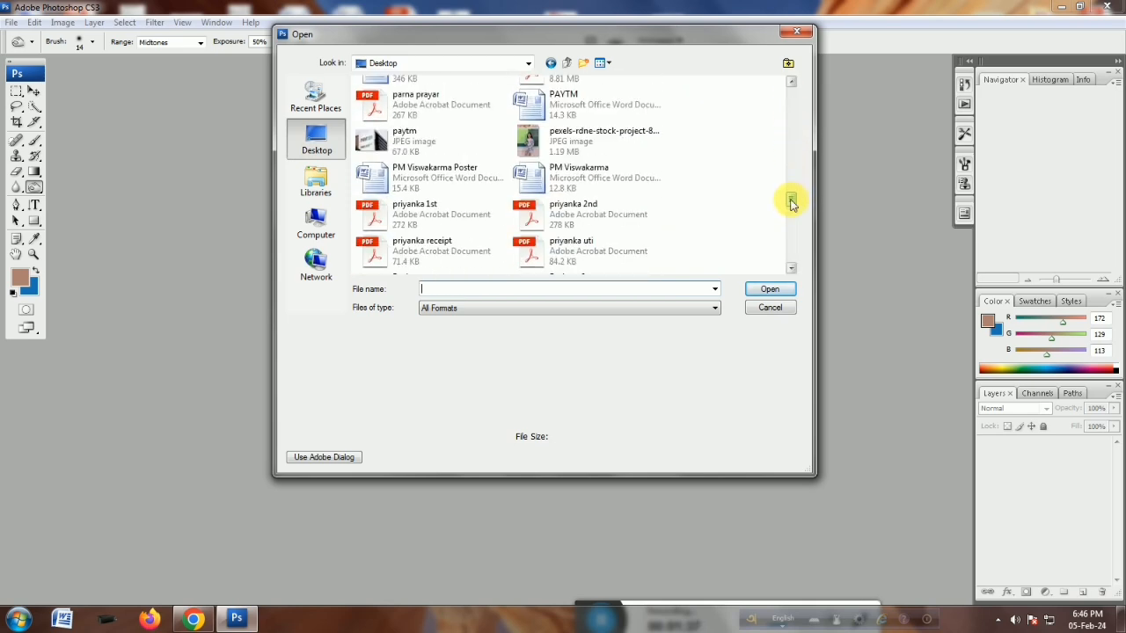
left_click(579, 152)
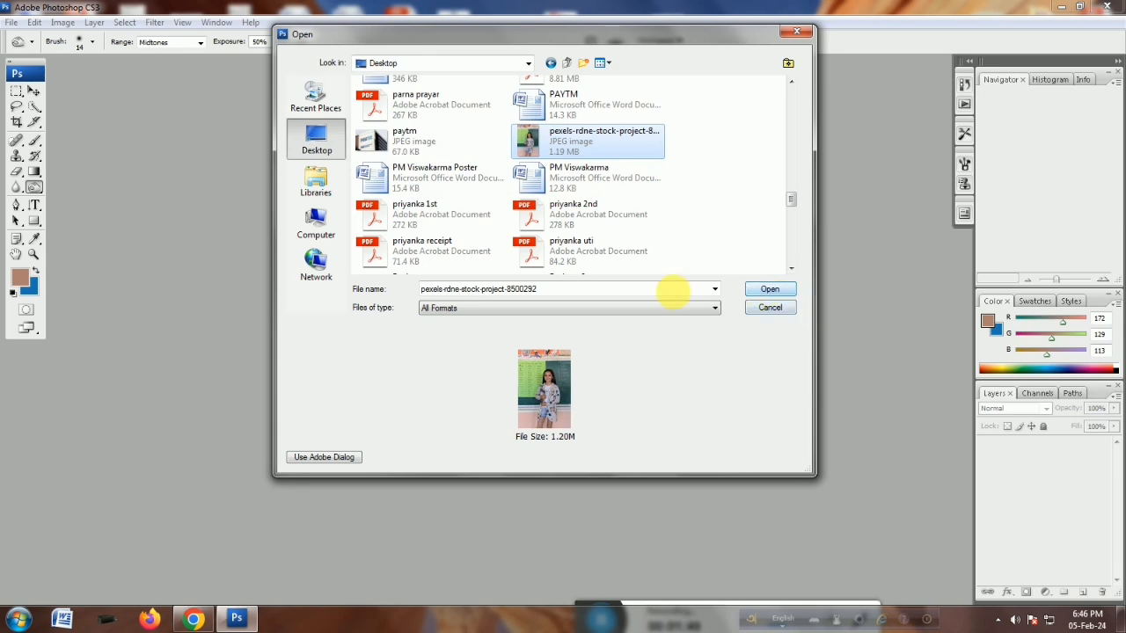
left_click(770, 288)
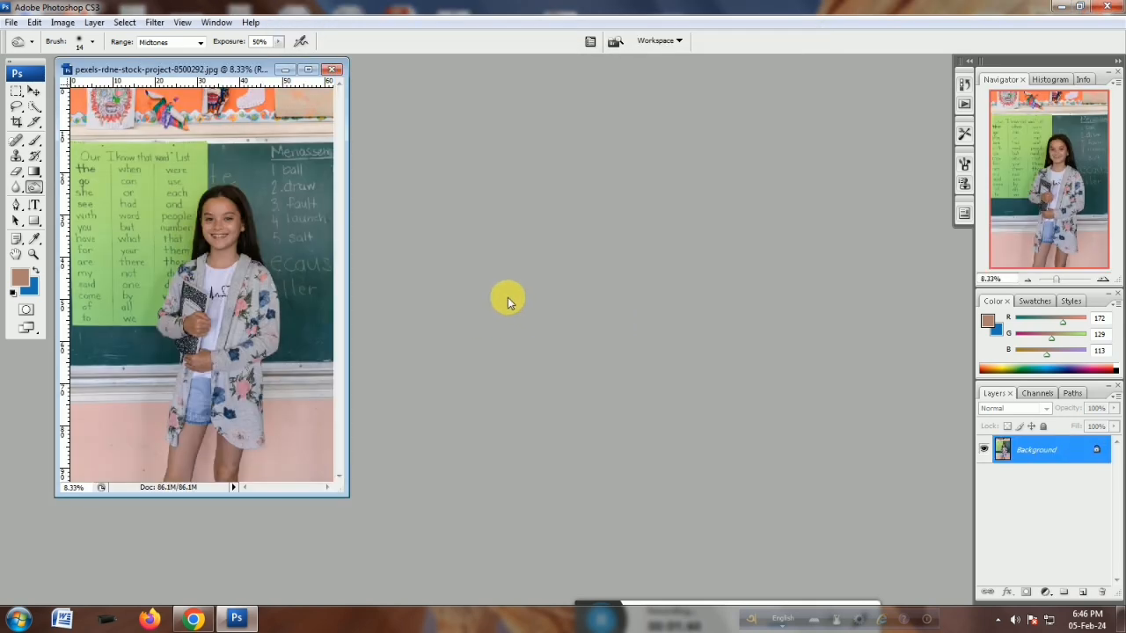
Maximize the photo's document window and enlarge the view to about 12.9%.
left_click_drag(239, 70, 570, 99)
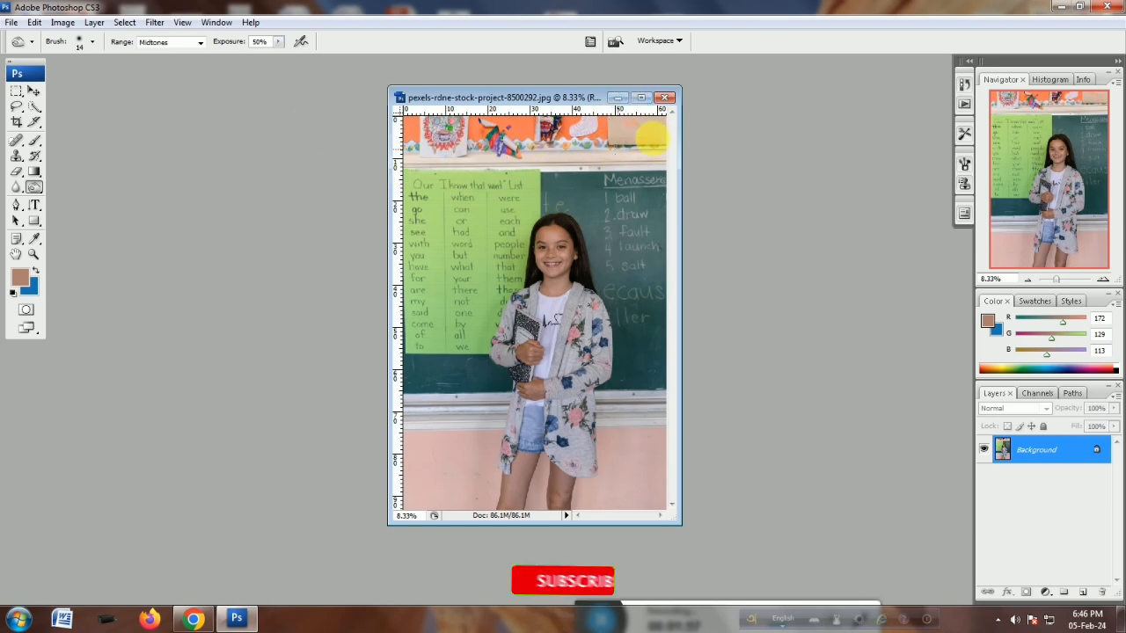
left_click(641, 98)
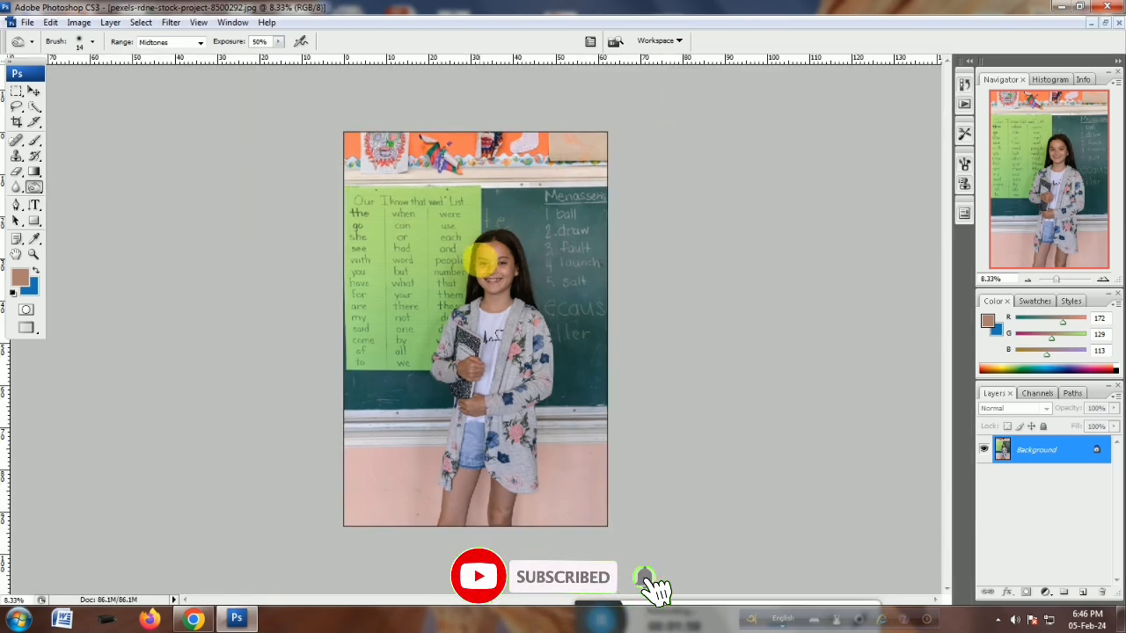
left_click_drag(1057, 281, 1059, 283)
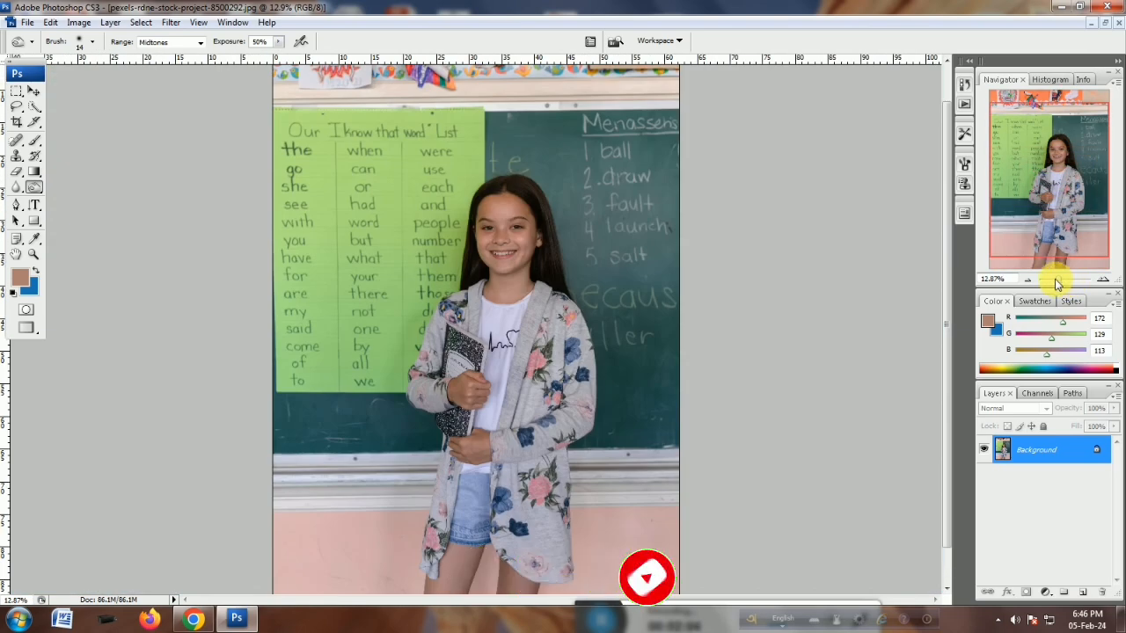
scroll(624, 234, "up", 3)
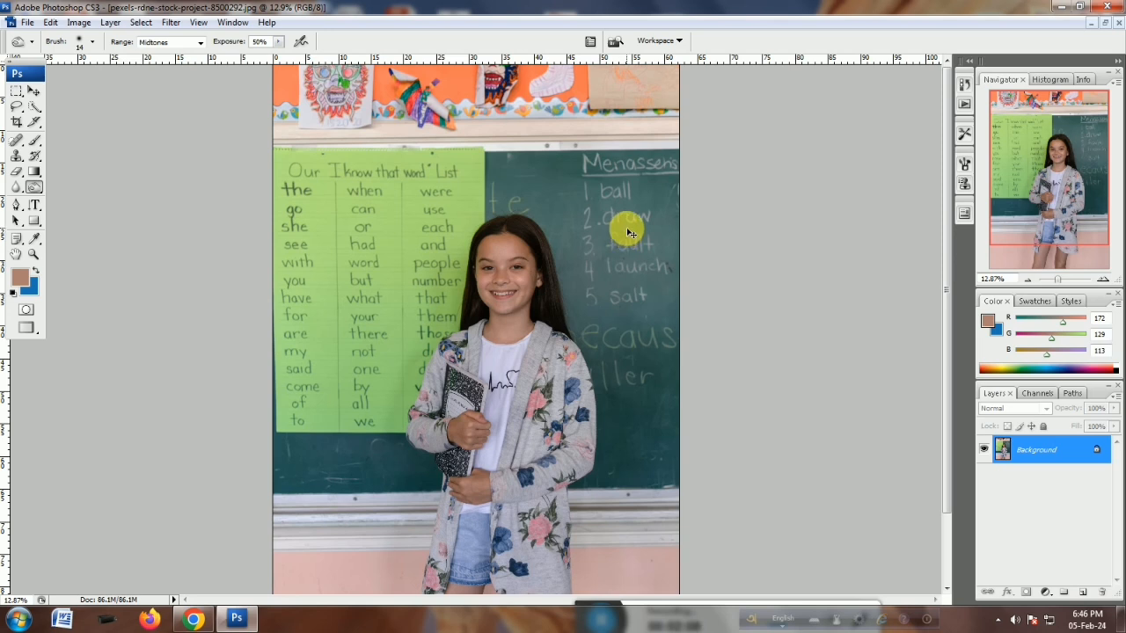
scroll(625, 231, "down", 4)
scroll(629, 233, "up", 4)
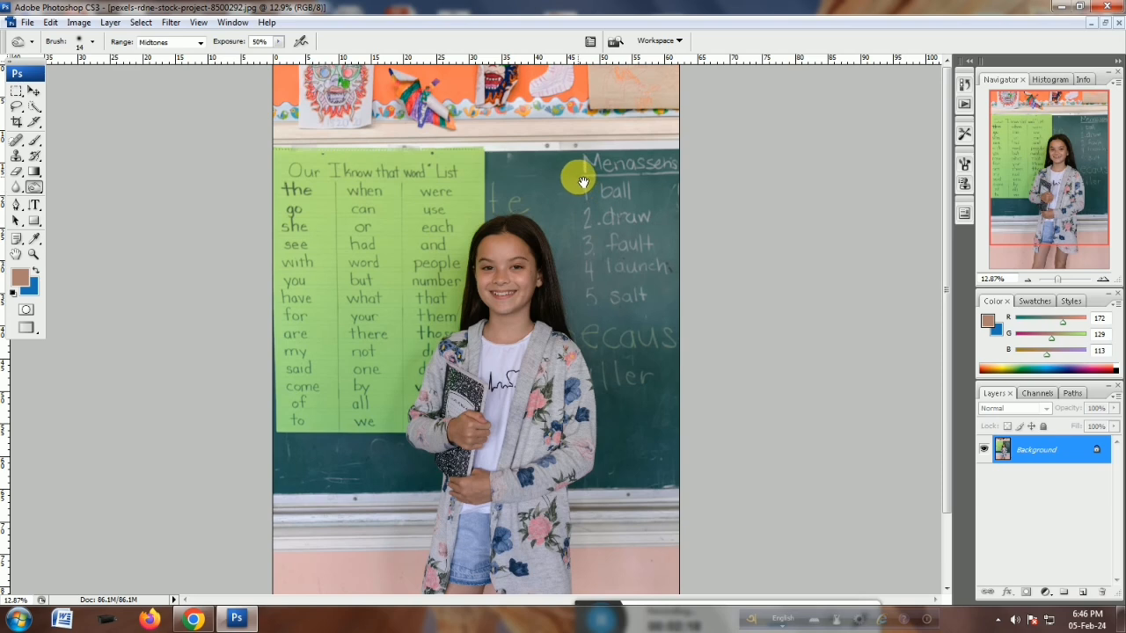
left_click_drag(577, 281, 558, 304)
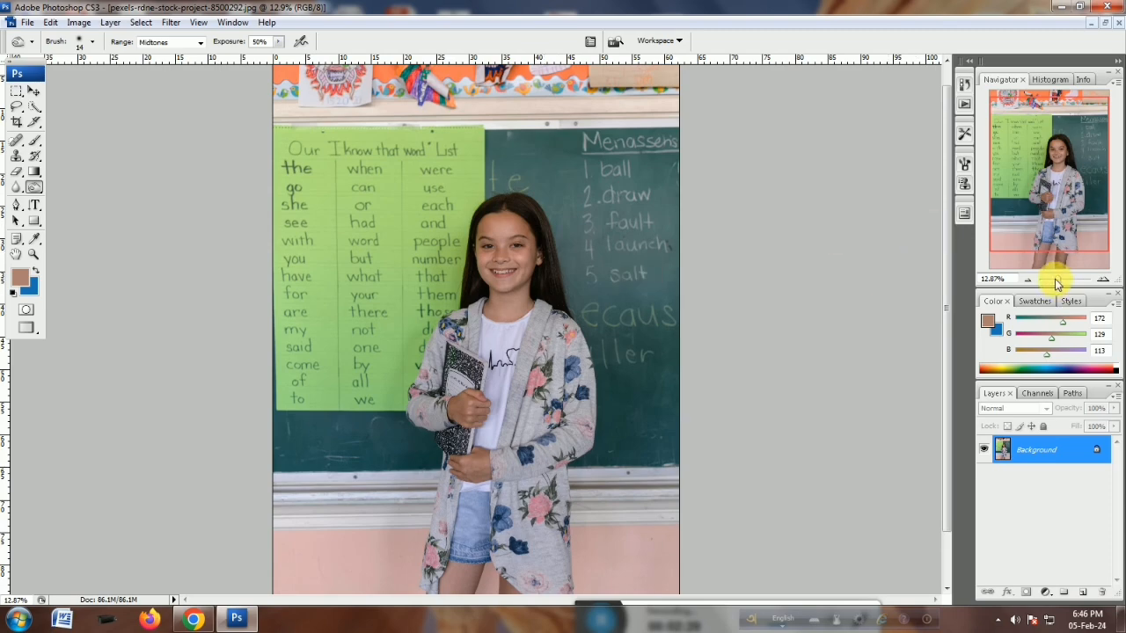
left_click_drag(1058, 282, 1058, 282)
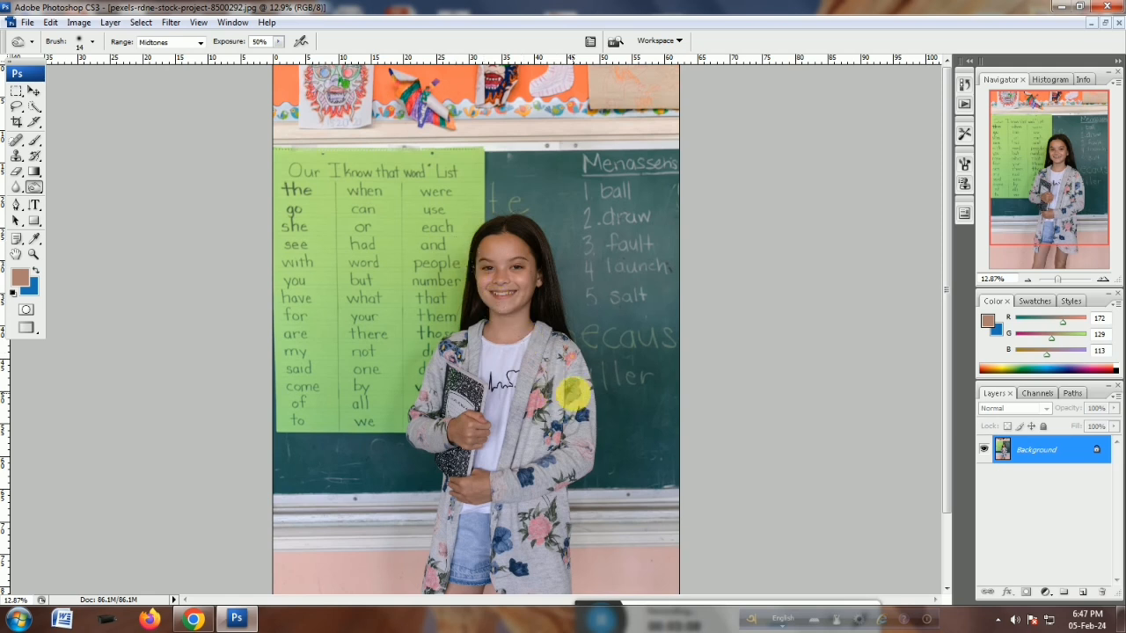
Set up the Crop tool with a width of 2.6 cm, a height of 3.5 cm and a resolution of 300 pixels/inch.
left_click(16, 123)
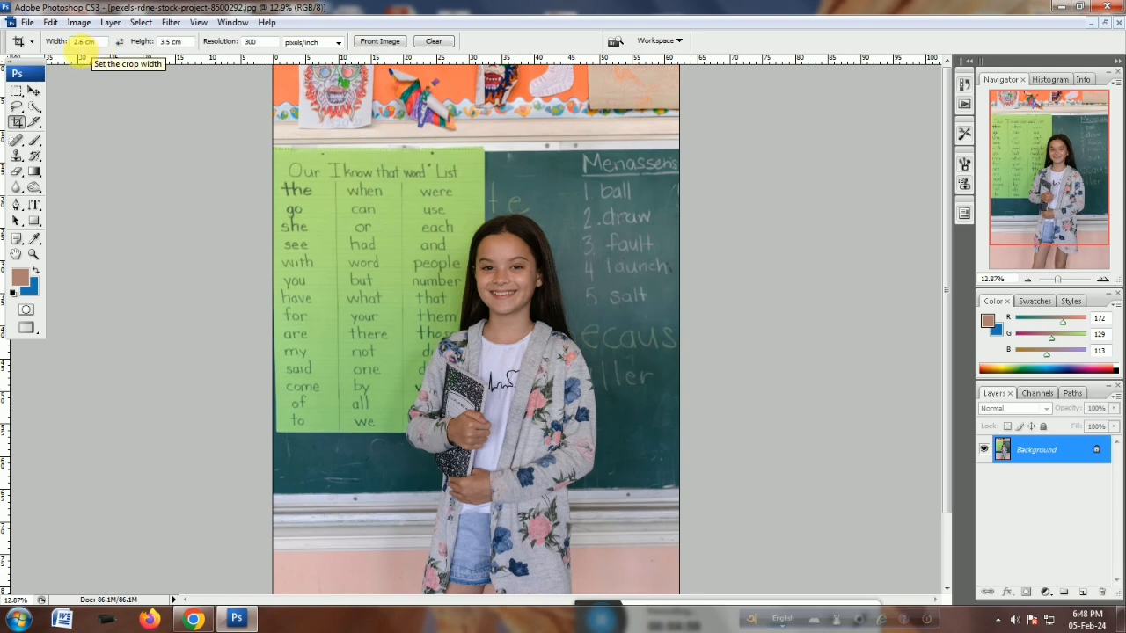
left_click(83, 42)
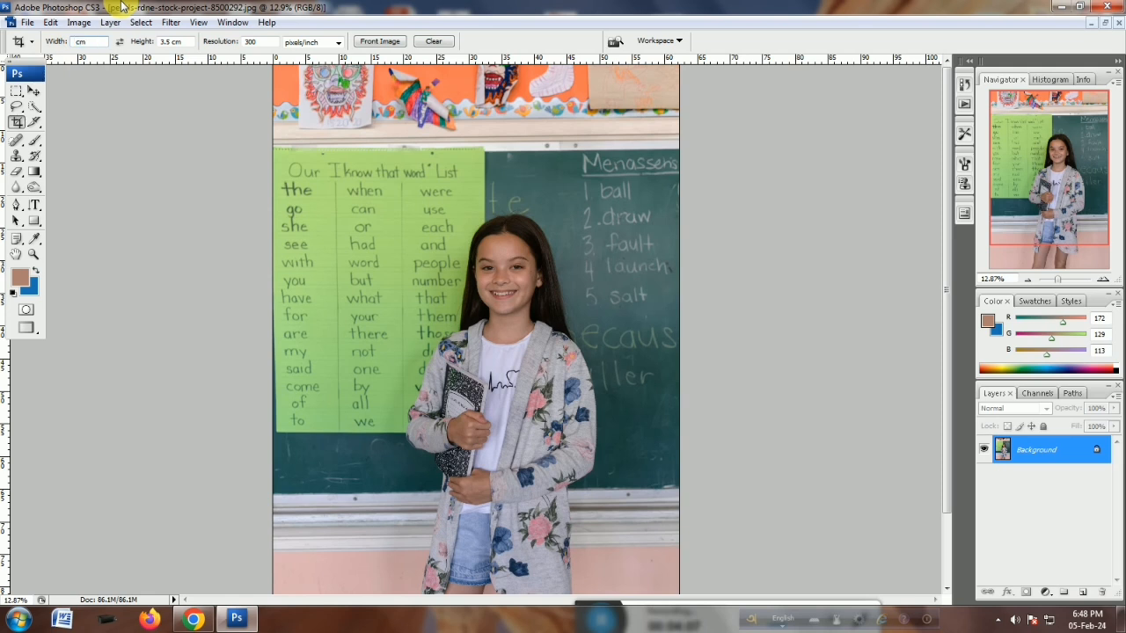
left_click(95, 41)
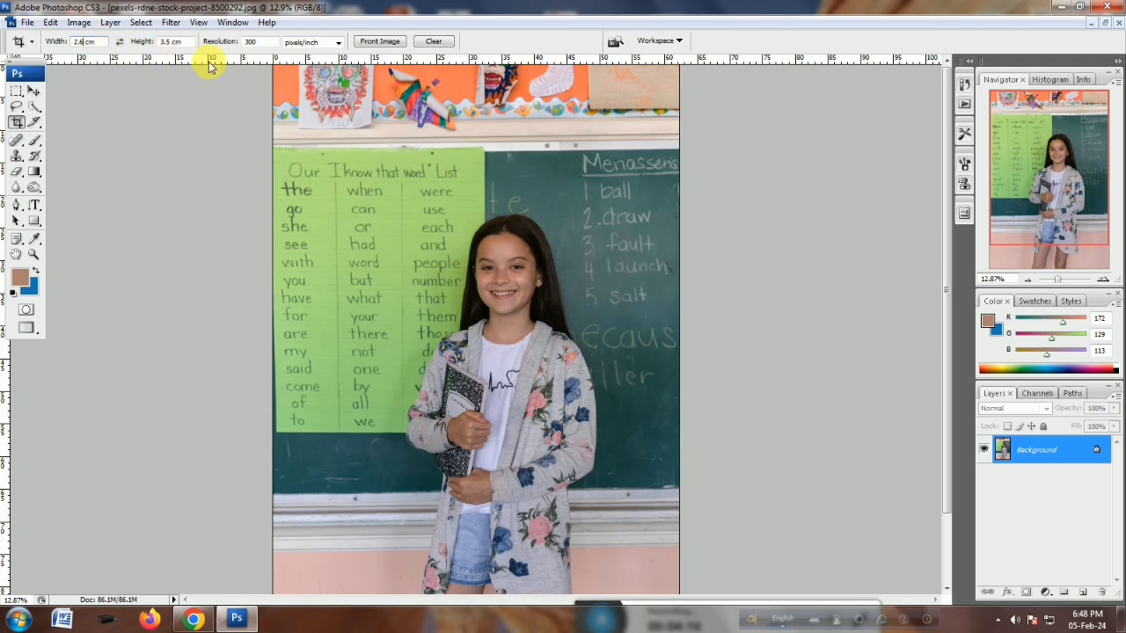
left_click(250, 41)
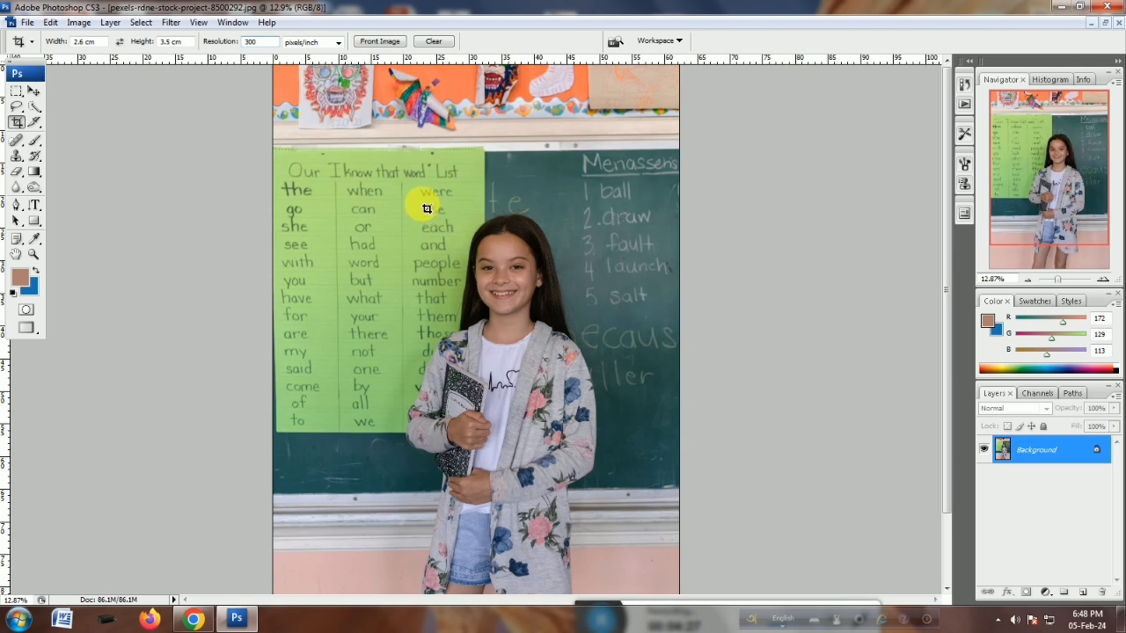
Crop the photo to a passport-style frame centred on the girl's head, shoulders and upper chest.
mouse_move(434, 209)
left_mouse_down()
mouse_move(606, 426)
mouse_move(590, 393)
left_mouse_up()
left_click_drag(490, 293, 491, 294)
left_click_drag(540, 348, 531, 349)
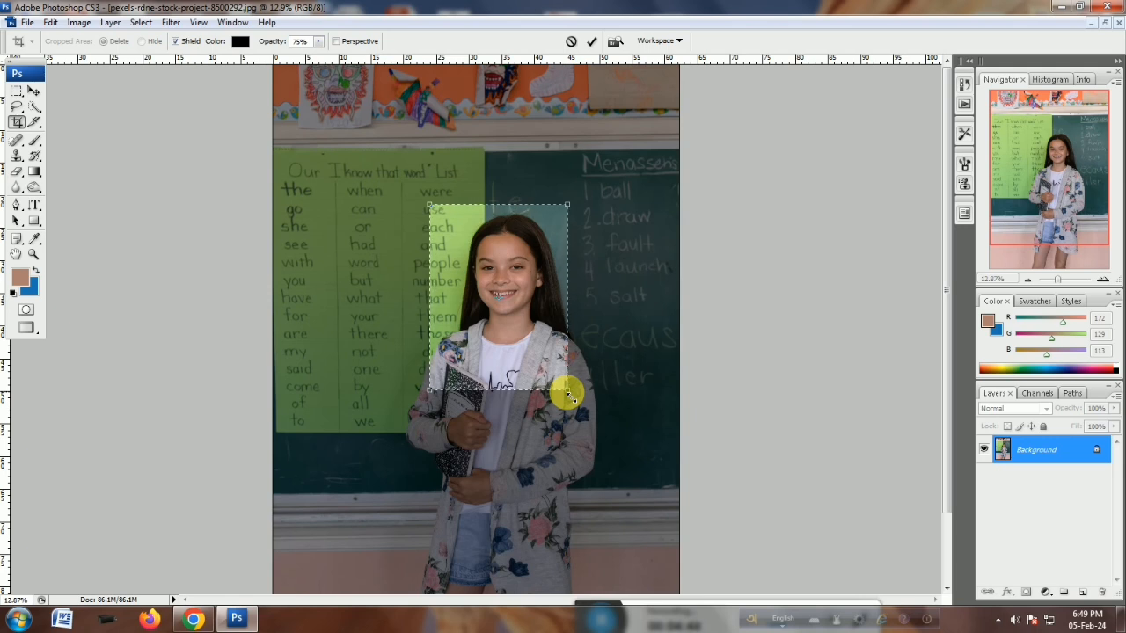
mouse_move(570, 394)
left_mouse_down()
mouse_move(584, 413)
mouse_move(557, 383)
left_mouse_up()
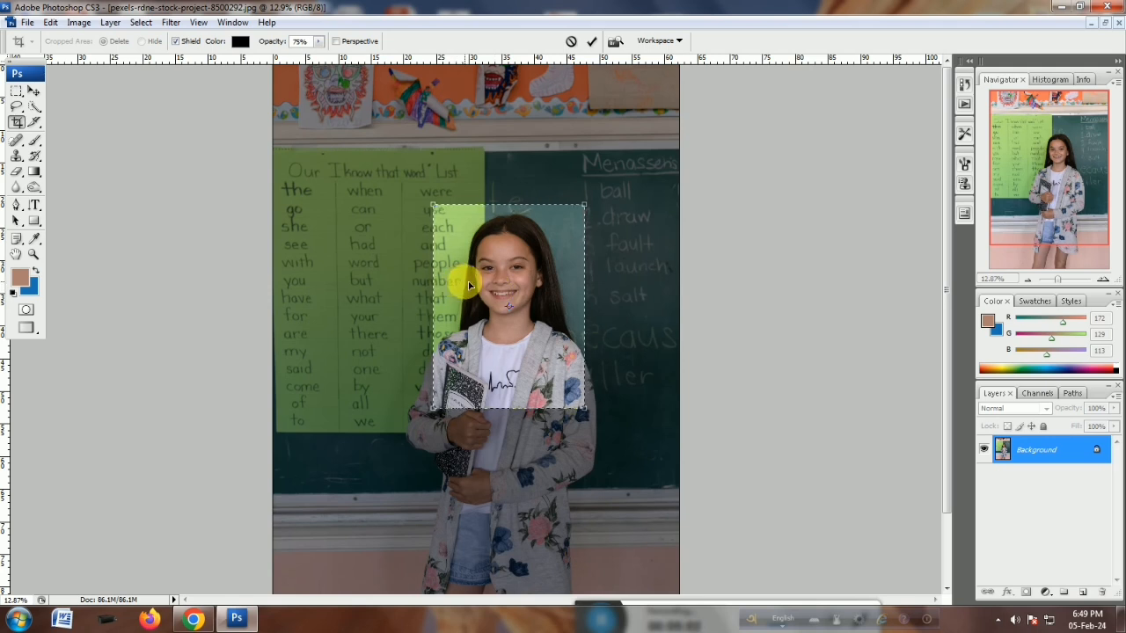
left_click_drag(523, 361, 529, 363)
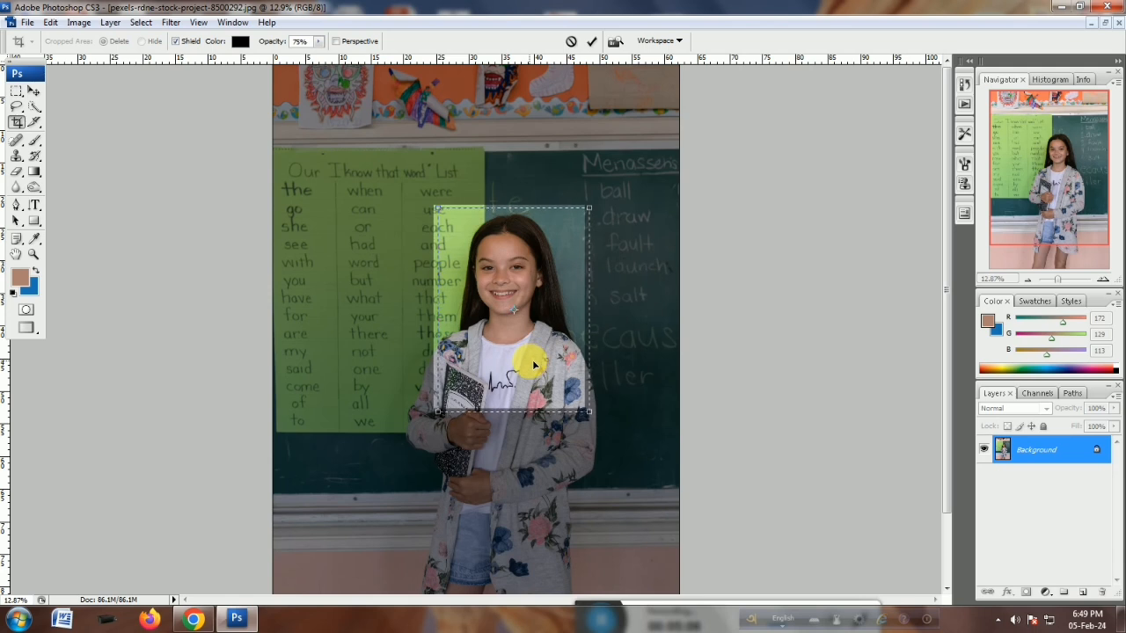
left_click_drag(534, 364, 531, 366)
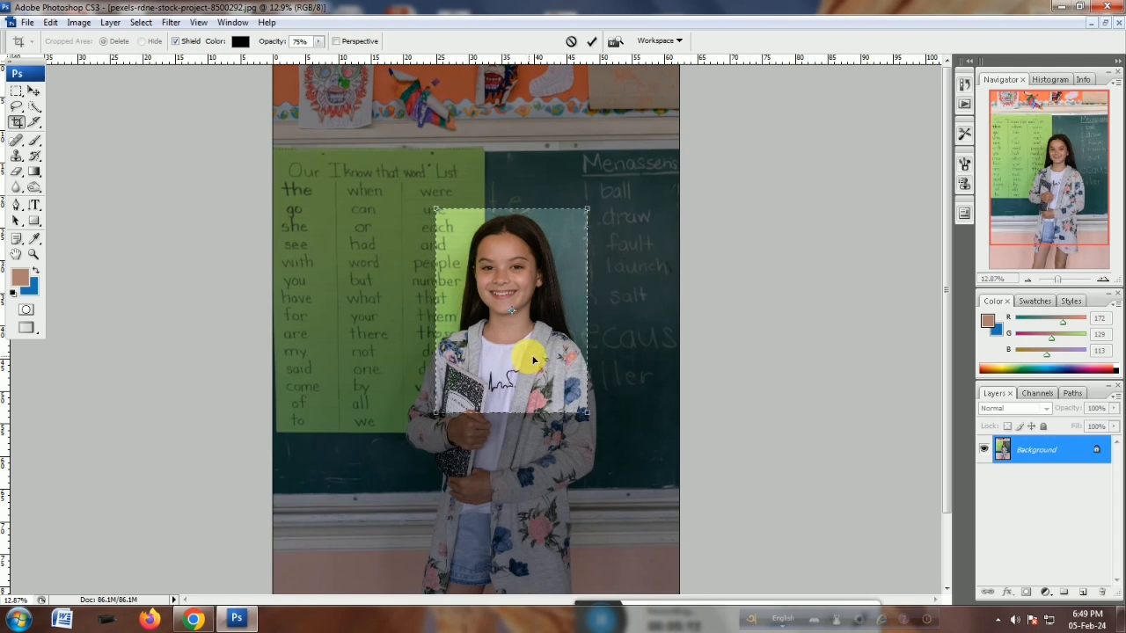
left_click_drag(538, 361, 534, 357)
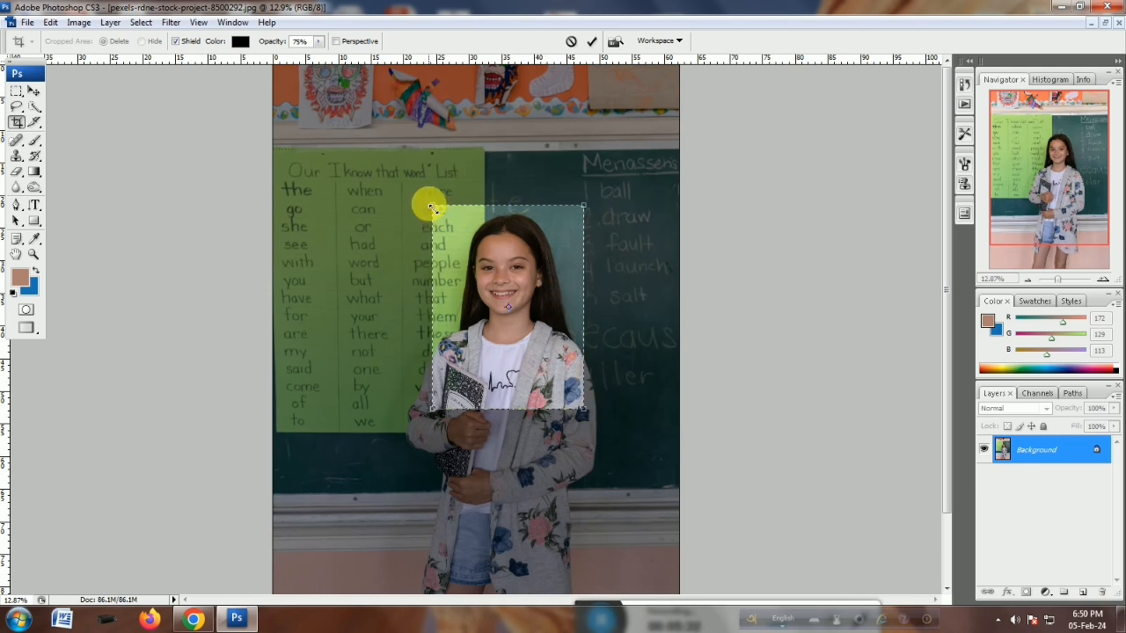
mouse_move(583, 409)
left_mouse_down()
mouse_move(614, 434)
mouse_move(592, 407)
left_mouse_up()
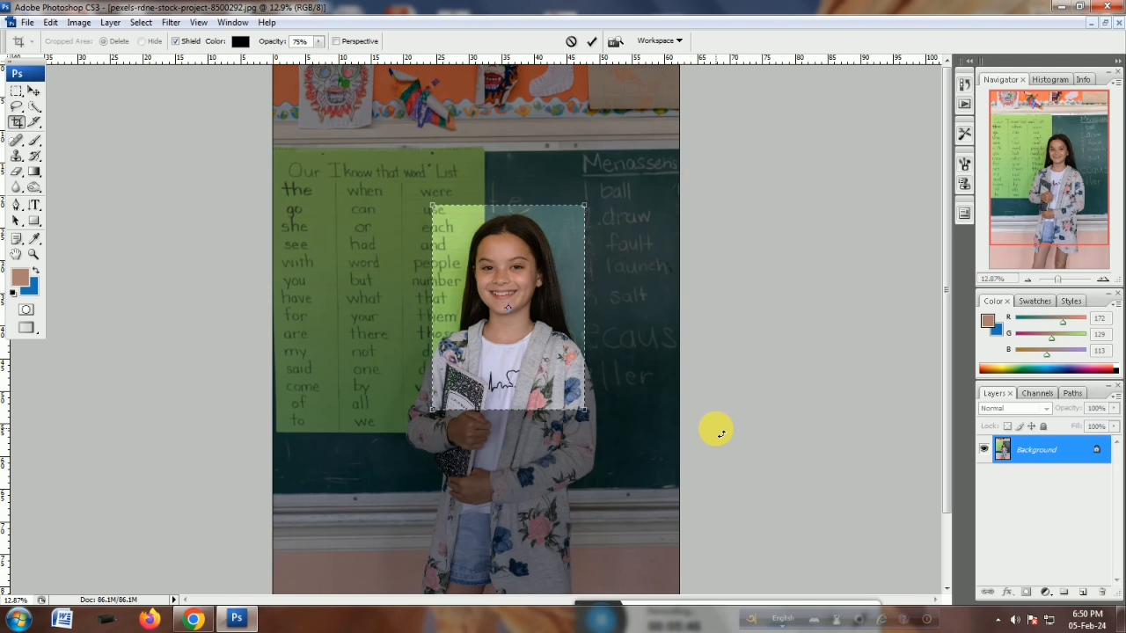
key("Return")
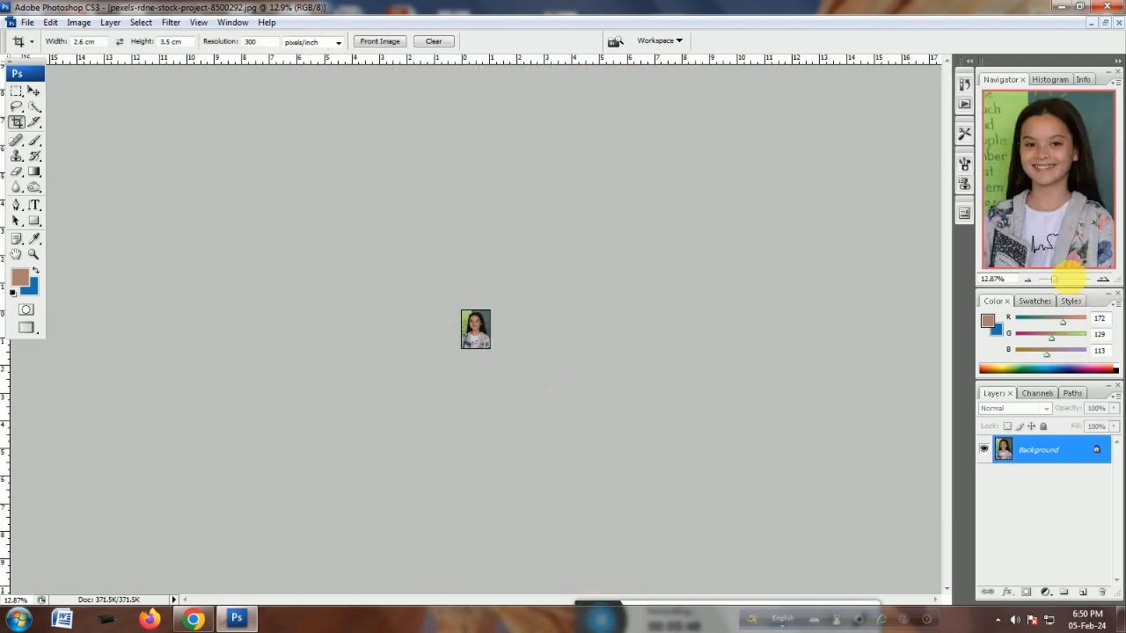
Select the whole background around the girl with the Quick Selection tool and subtract the part spilling onto her shoulder.
left_click_drag(1055, 280, 1071, 283)
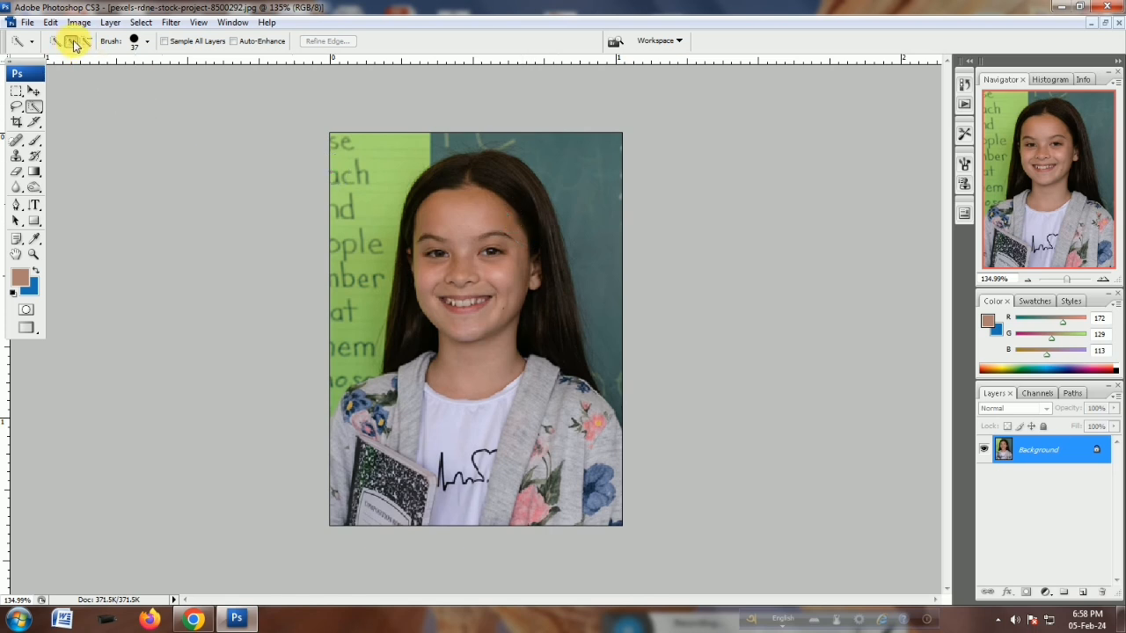
left_click(72, 42)
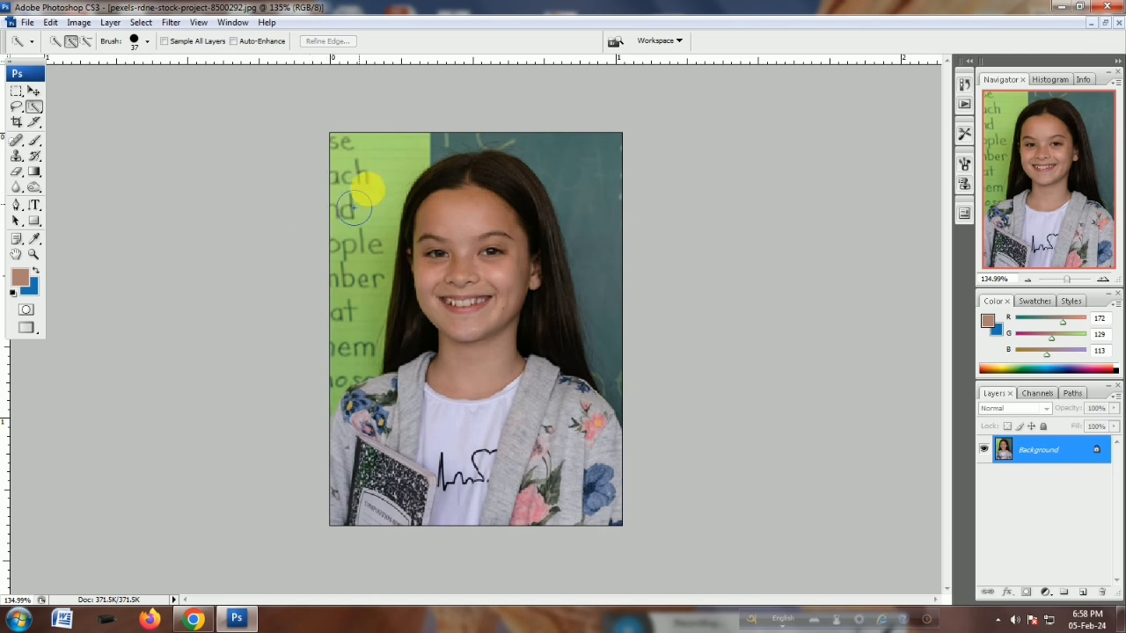
left_click(368, 151)
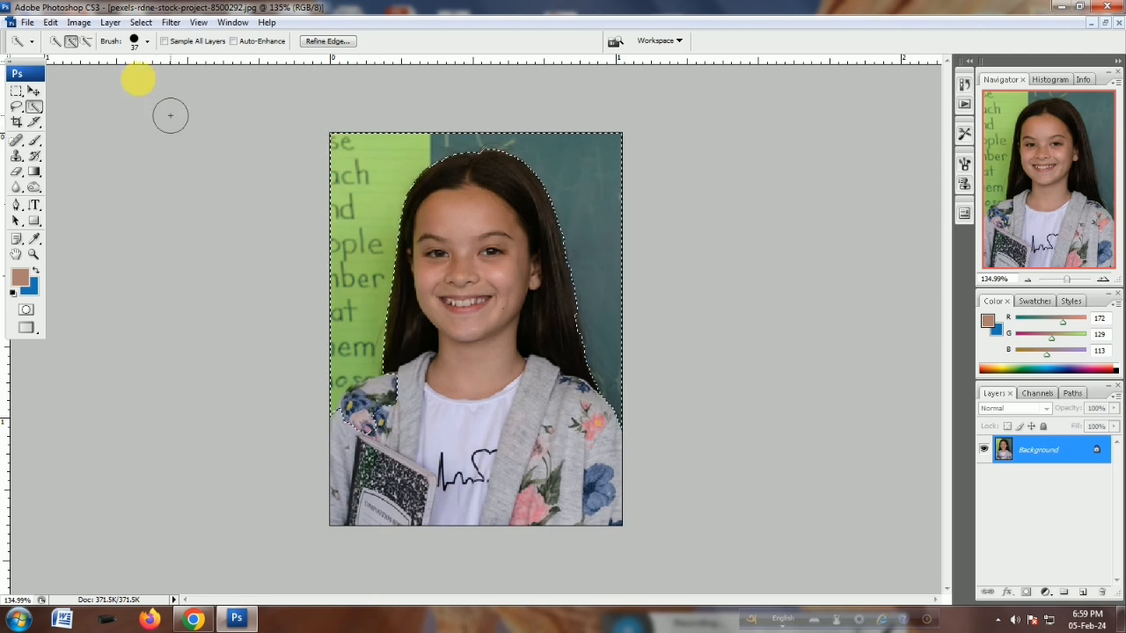
left_click(87, 42)
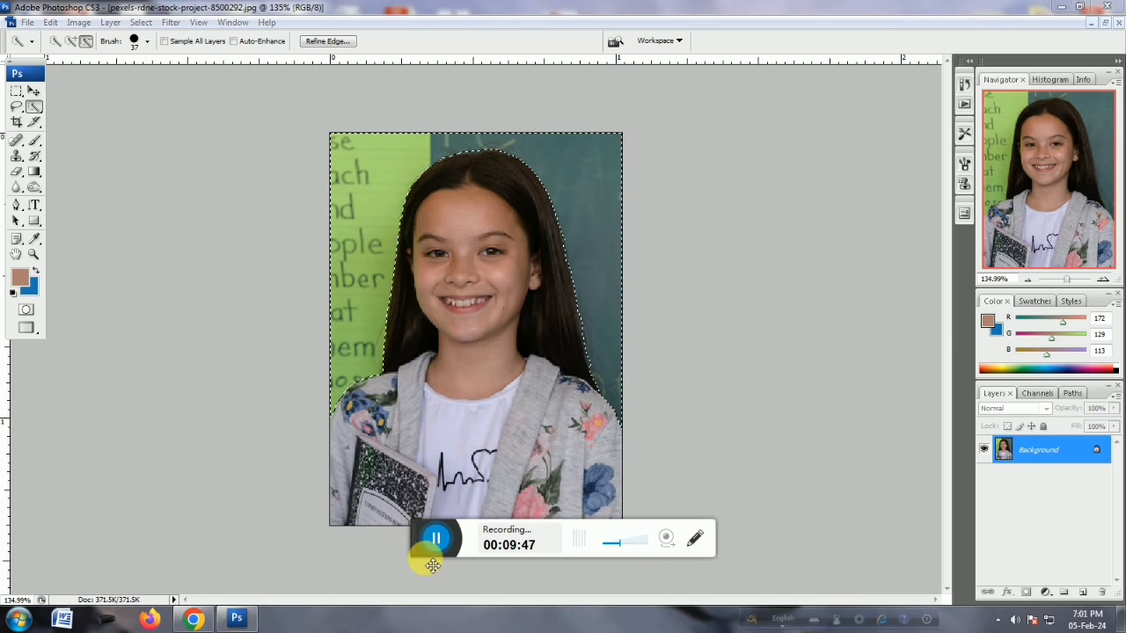
Deselect the background around the girl and restore that selection.
left_click_drag(433, 565, 461, 613)
key("ctrl+d")
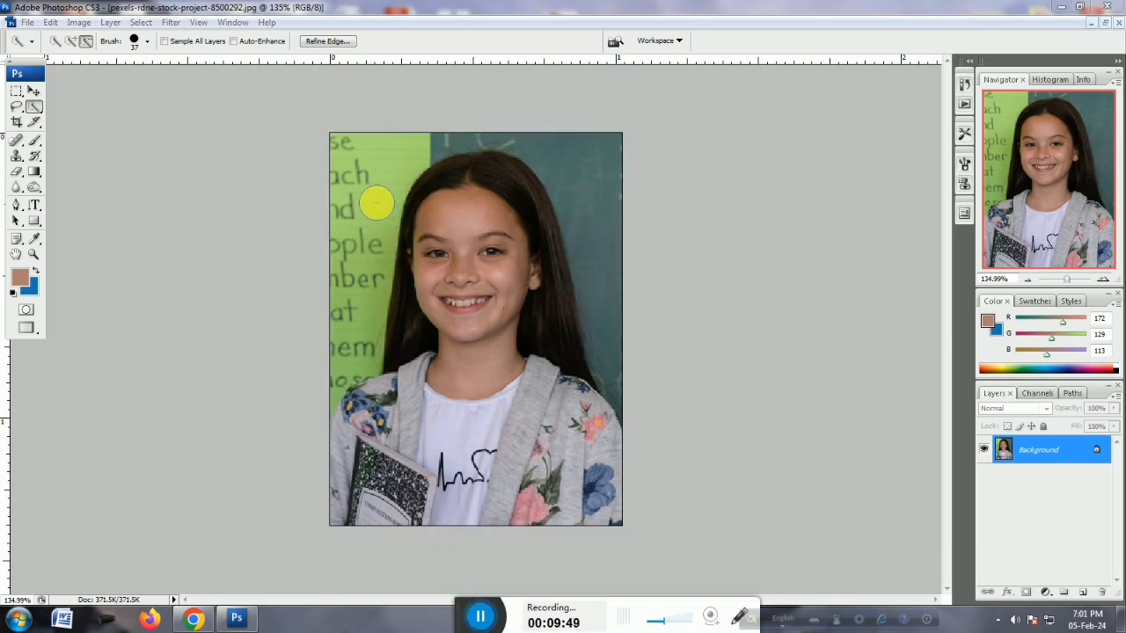
left_click(376, 203)
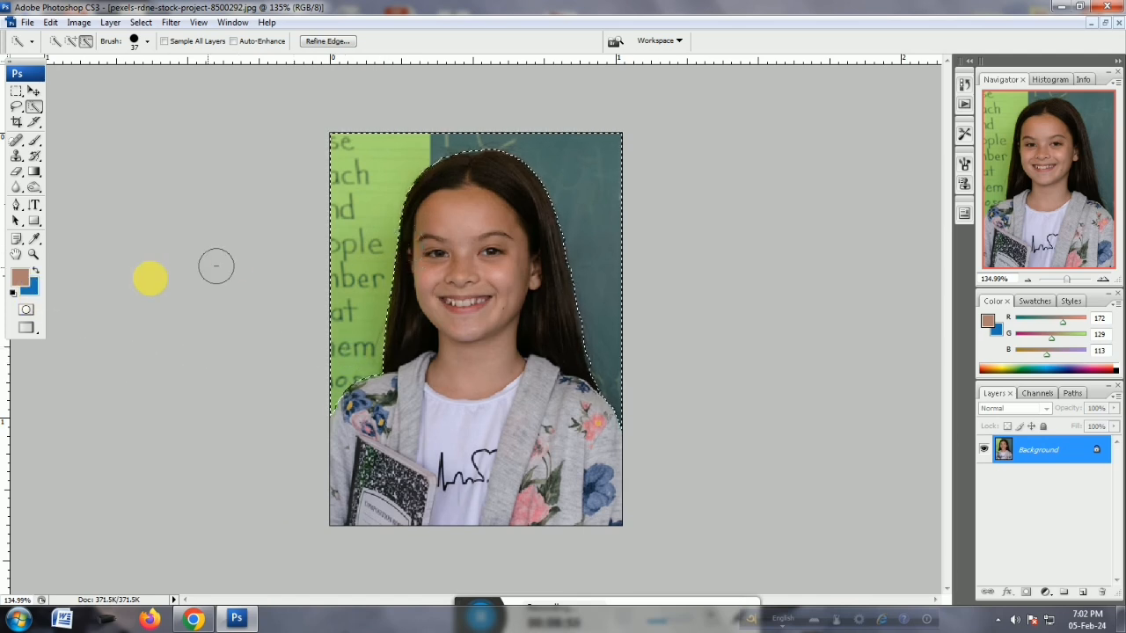
left_click(32, 293)
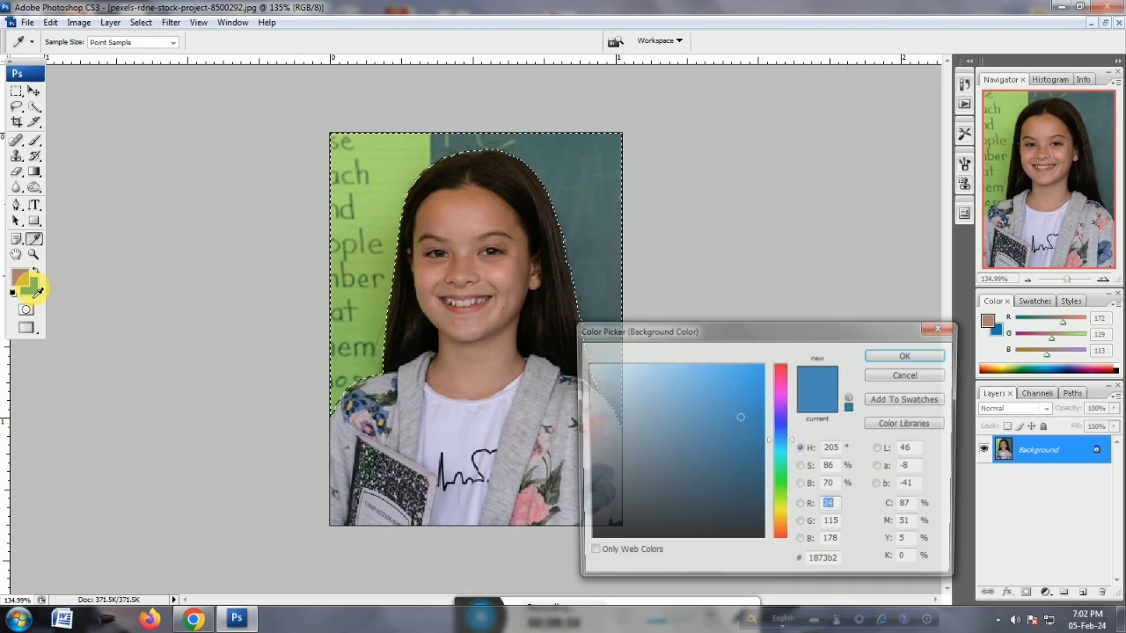
left_click_drag(836, 324, 975, 182)
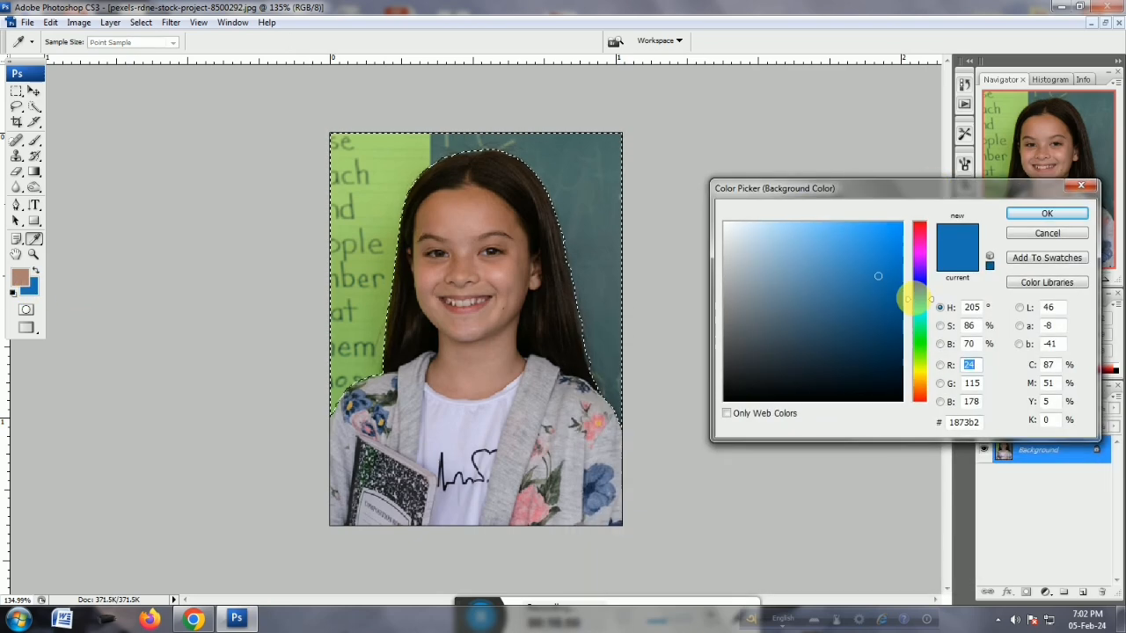
mouse_move(924, 295)
left_mouse_down()
mouse_move(933, 253)
mouse_move(918, 322)
mouse_move(933, 280)
left_mouse_up()
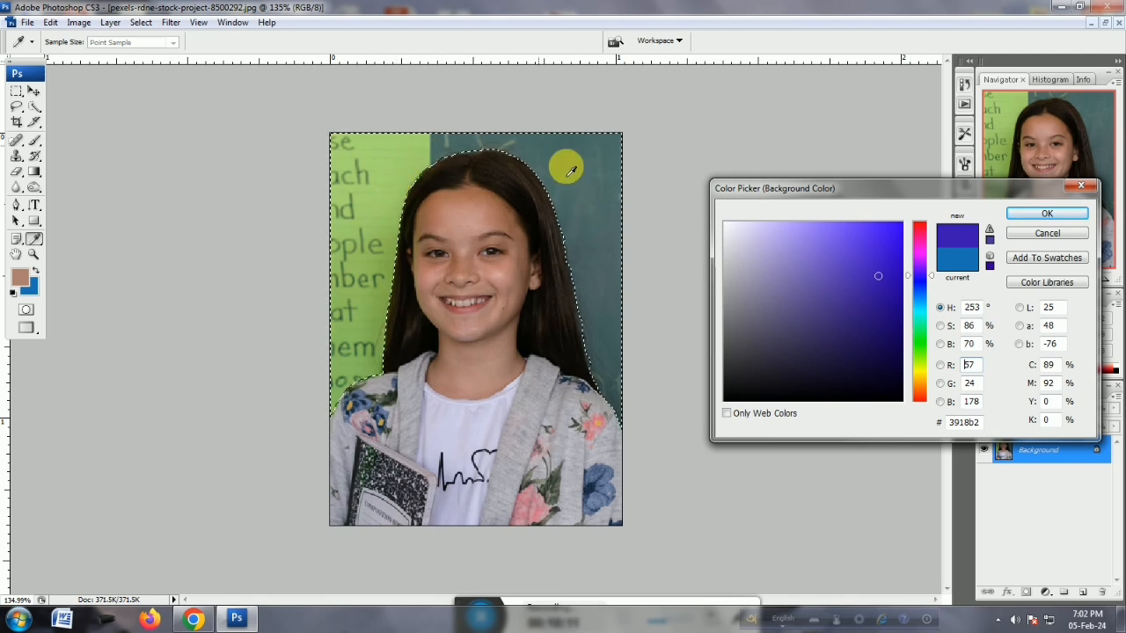
left_click(406, 182)
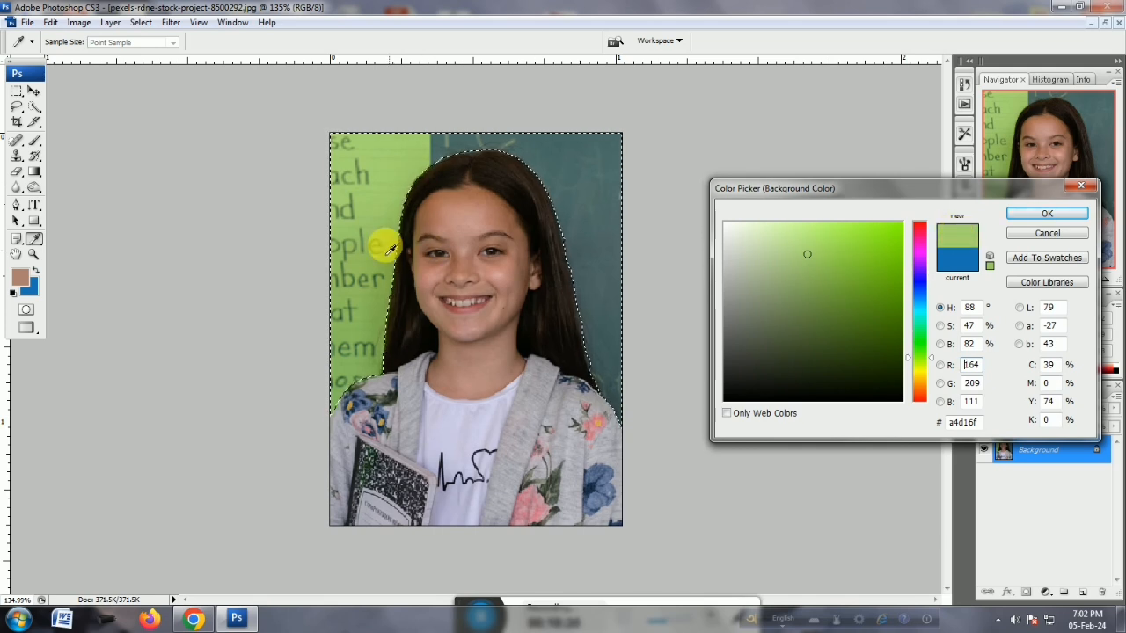
left_click(1081, 186)
key("w")
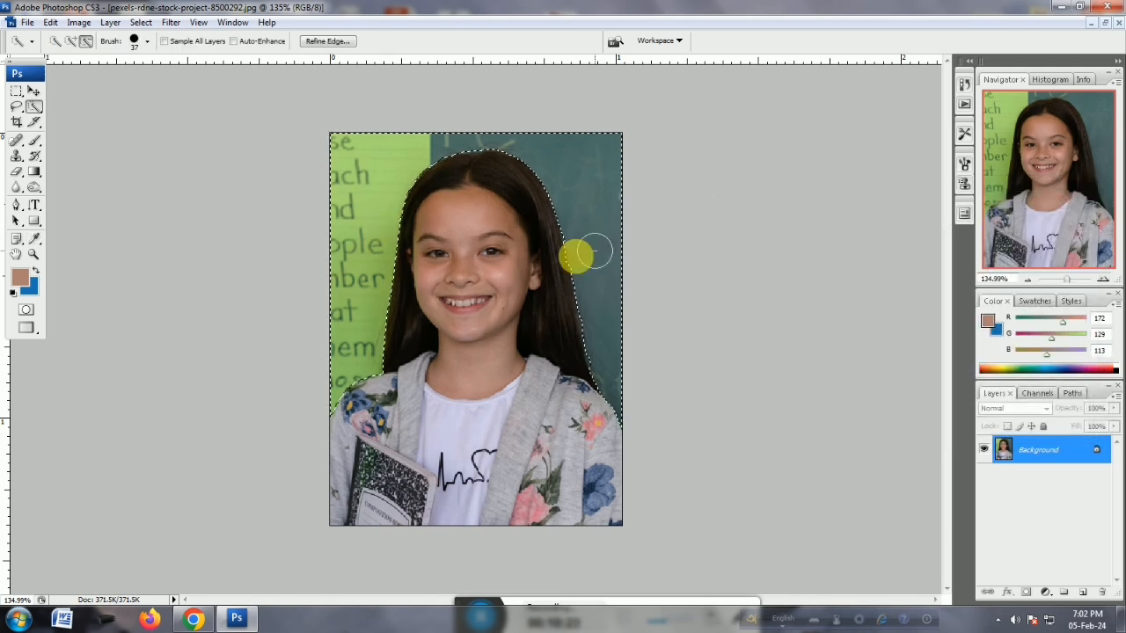
Sample light green a6d374 from the wall as the background colour and try filling the selected background with it.
left_click(30, 294)
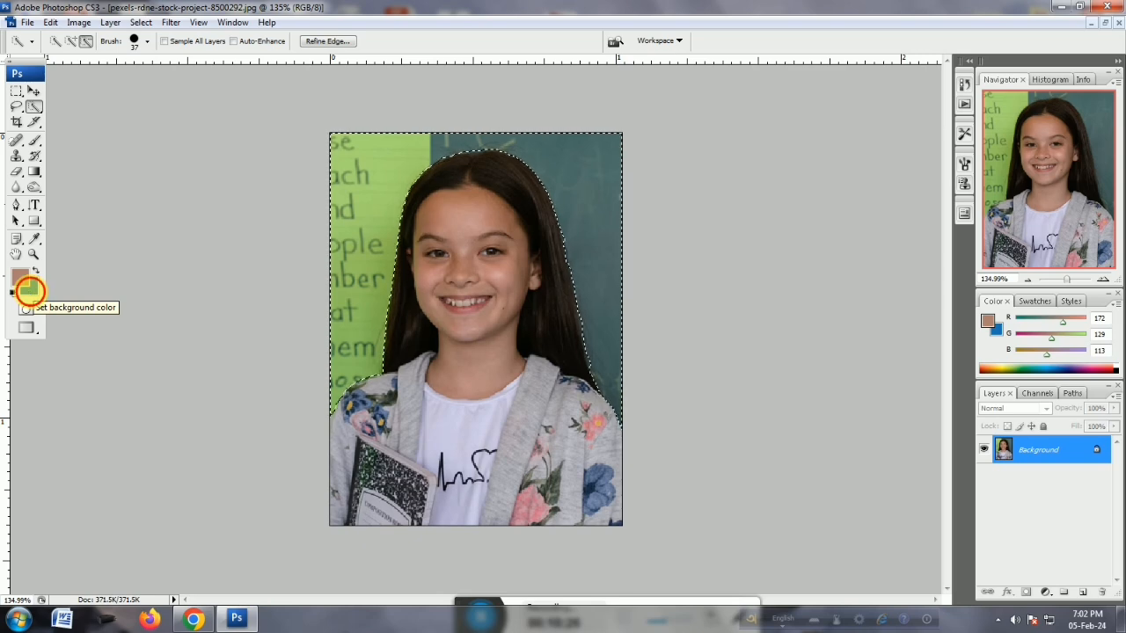
left_click_drag(963, 199, 864, 198)
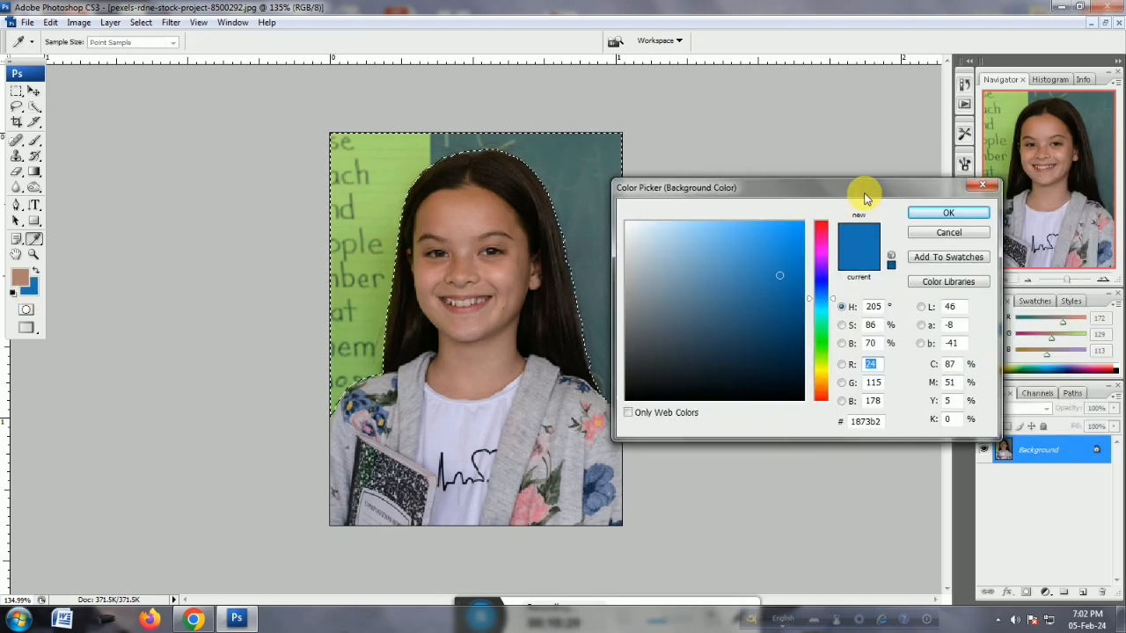
left_click(397, 180)
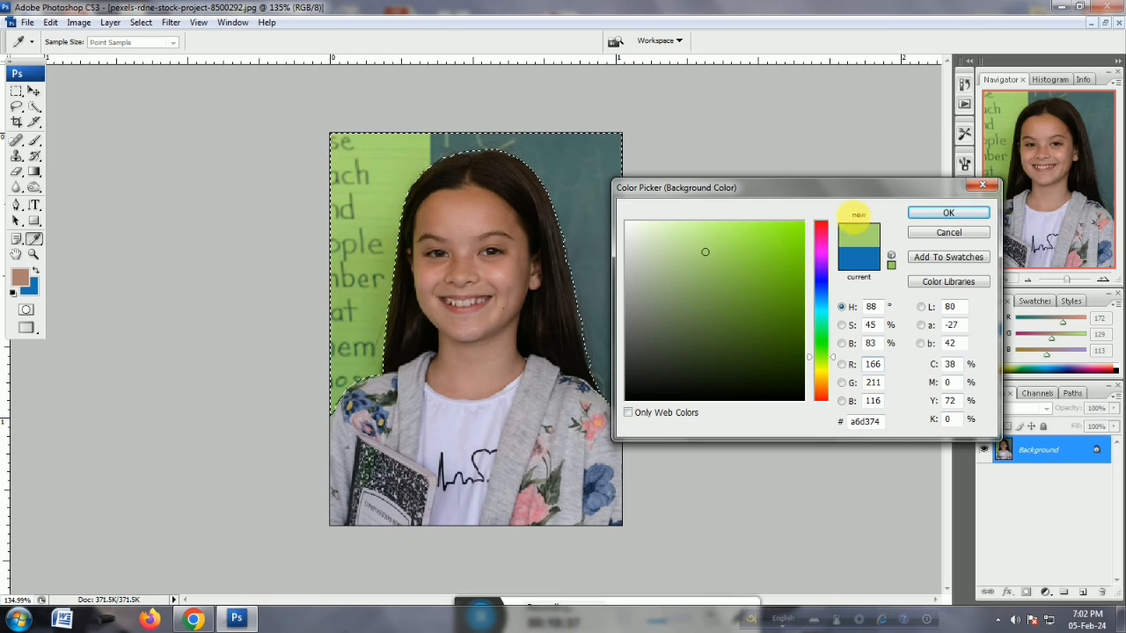
left_click(948, 215)
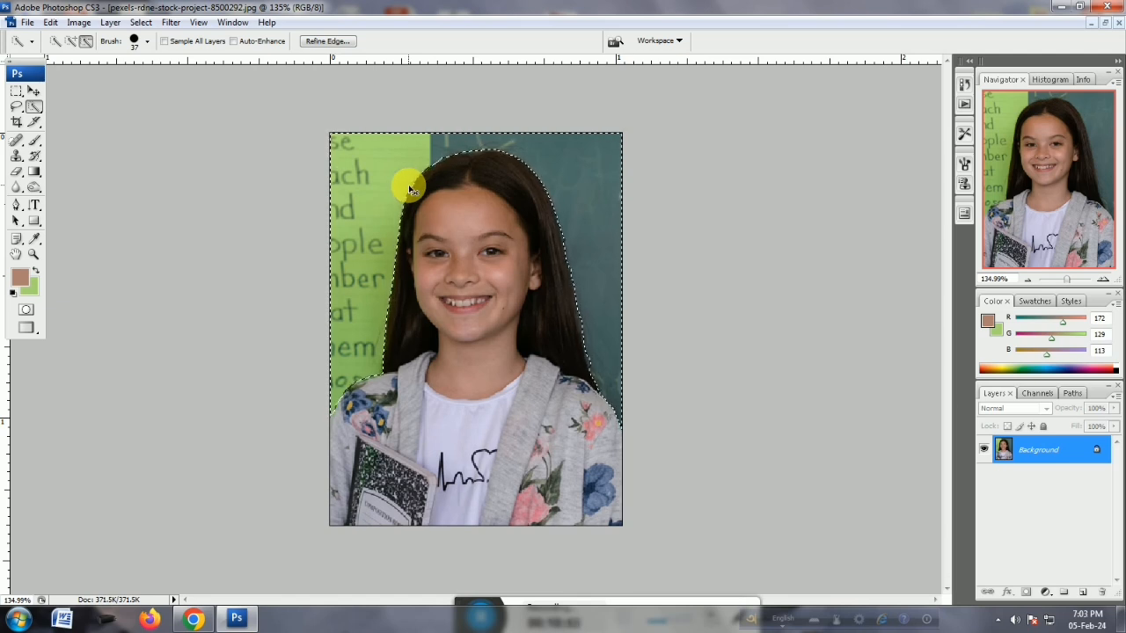
key("Delete")
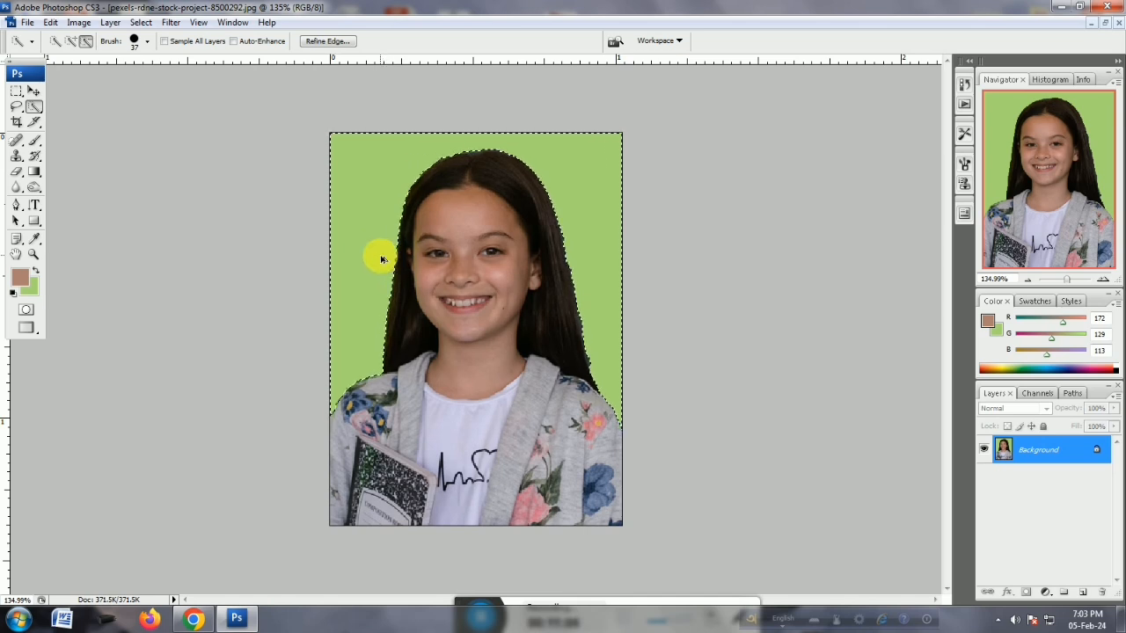
key("ctrl+z")
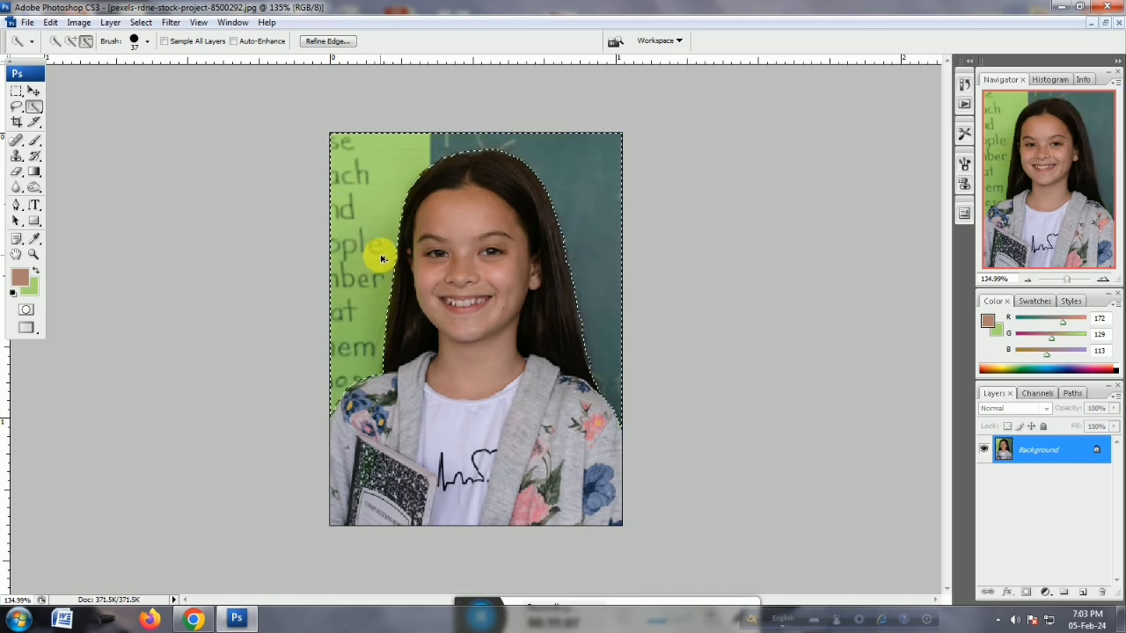
Deselect the background and set up the Eraser tool with a 23 px brush at 100% hardness.
left_click(16, 91)
left_click(359, 188)
left_click_drag(1086, 280, 1075, 281)
scroll(778, 317, "up", 5)
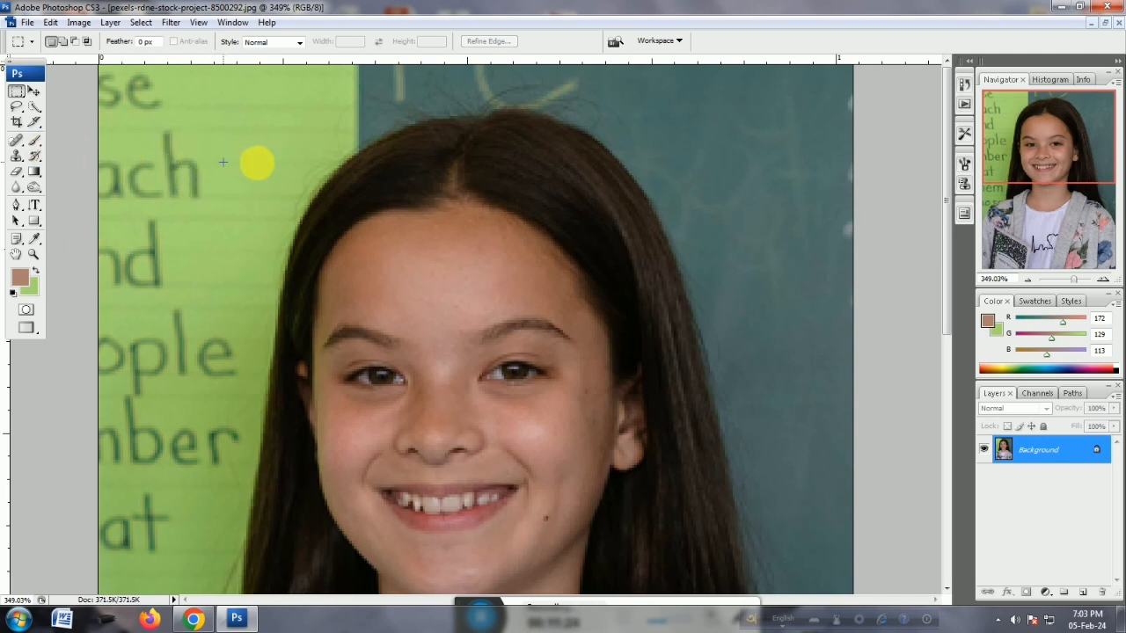
left_click(15, 176)
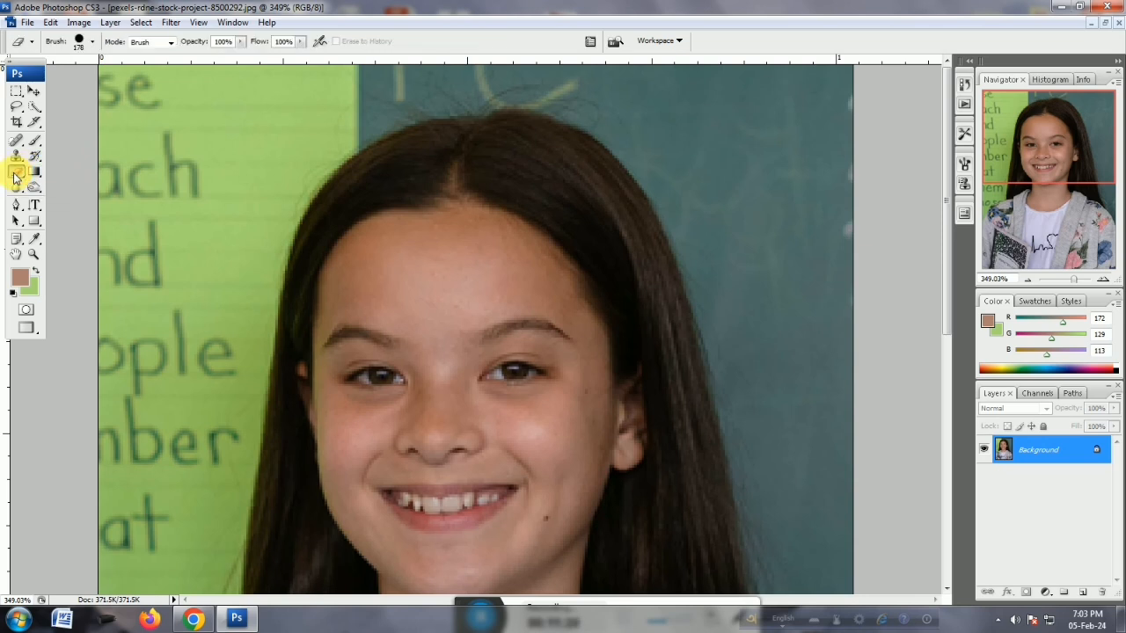
right_click(175, 210)
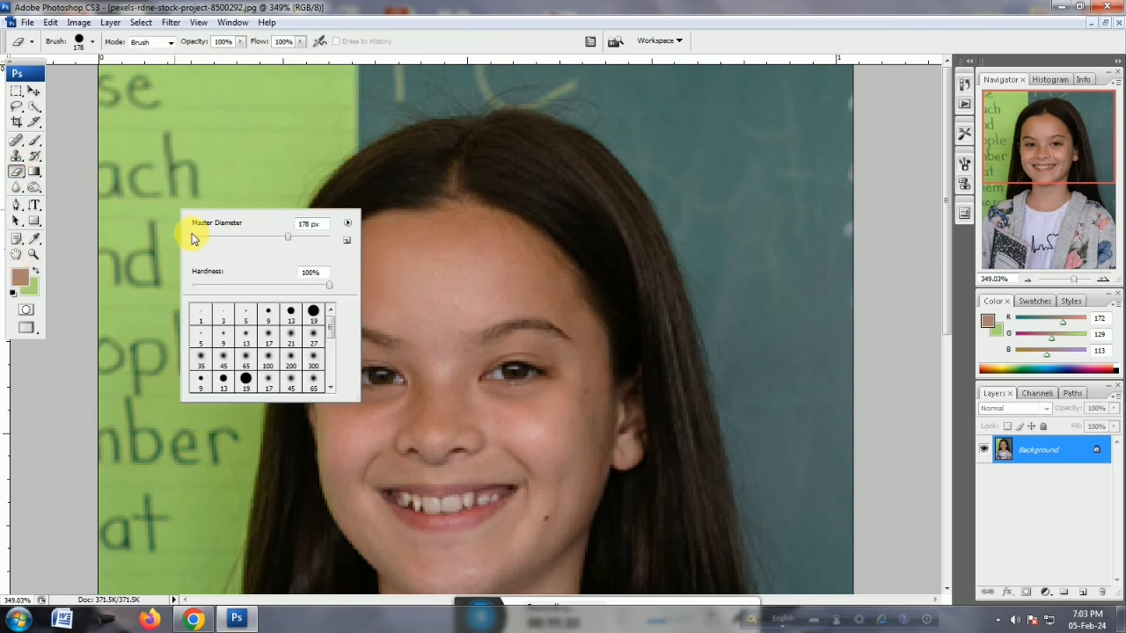
left_click_drag(211, 237, 208, 237)
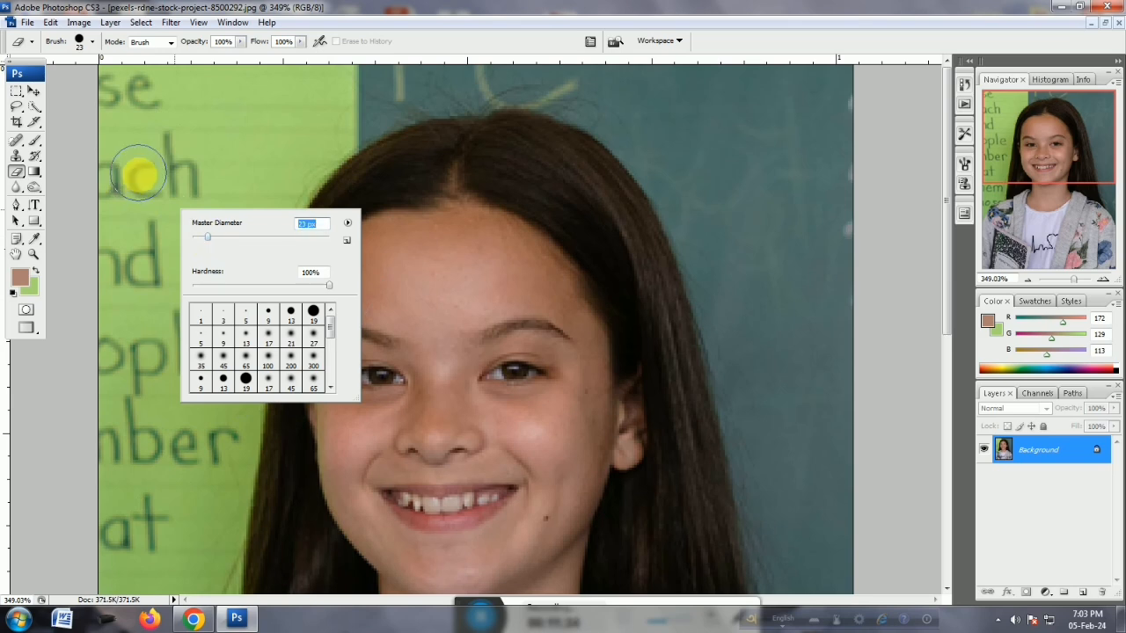
Erase the lettering on the upper part of the green wall to the light green background colour.
left_click(28, 285)
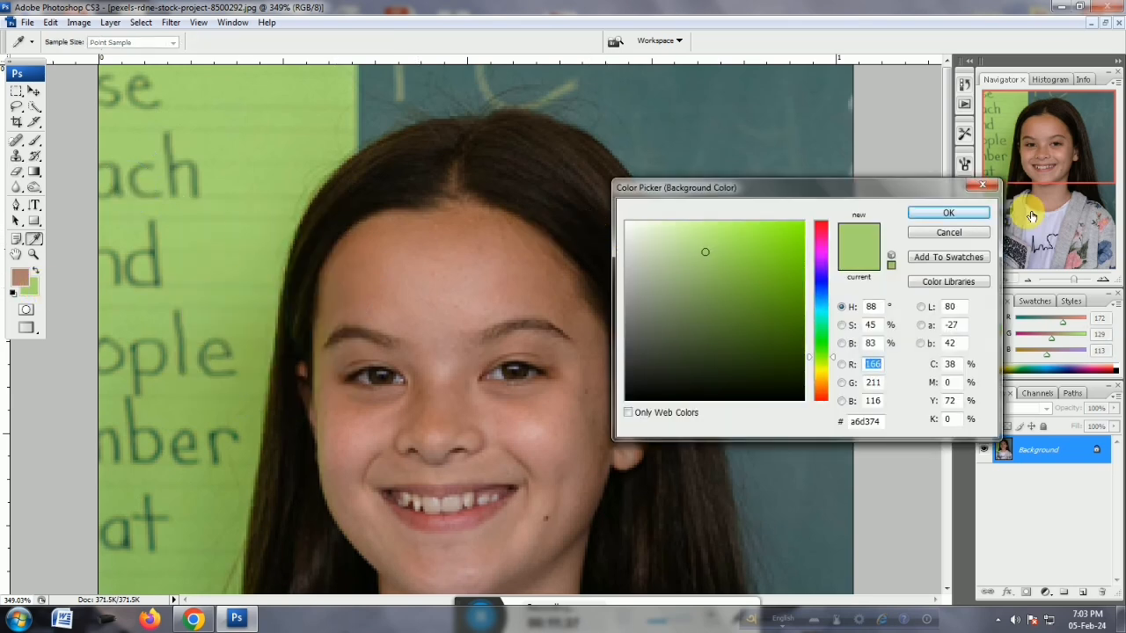
left_click(982, 186)
mouse_move(132, 163)
left_mouse_down()
mouse_move(168, 189)
mouse_move(168, 229)
mouse_move(115, 108)
mouse_move(217, 84)
mouse_move(146, 297)
mouse_move(170, 372)
mouse_move(239, 290)
mouse_move(239, 240)
mouse_move(269, 173)
mouse_move(151, 287)
left_mouse_up()
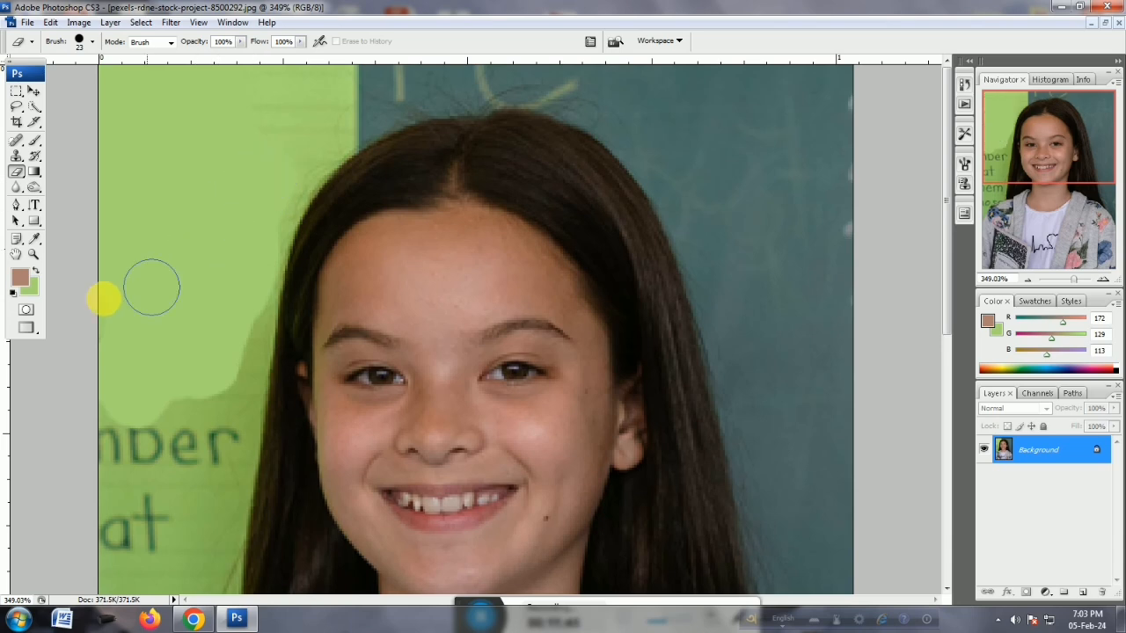
Change the background colour to white and erase the wall to white beside and above the girl's head.
left_click(32, 284)
left_click(666, 255)
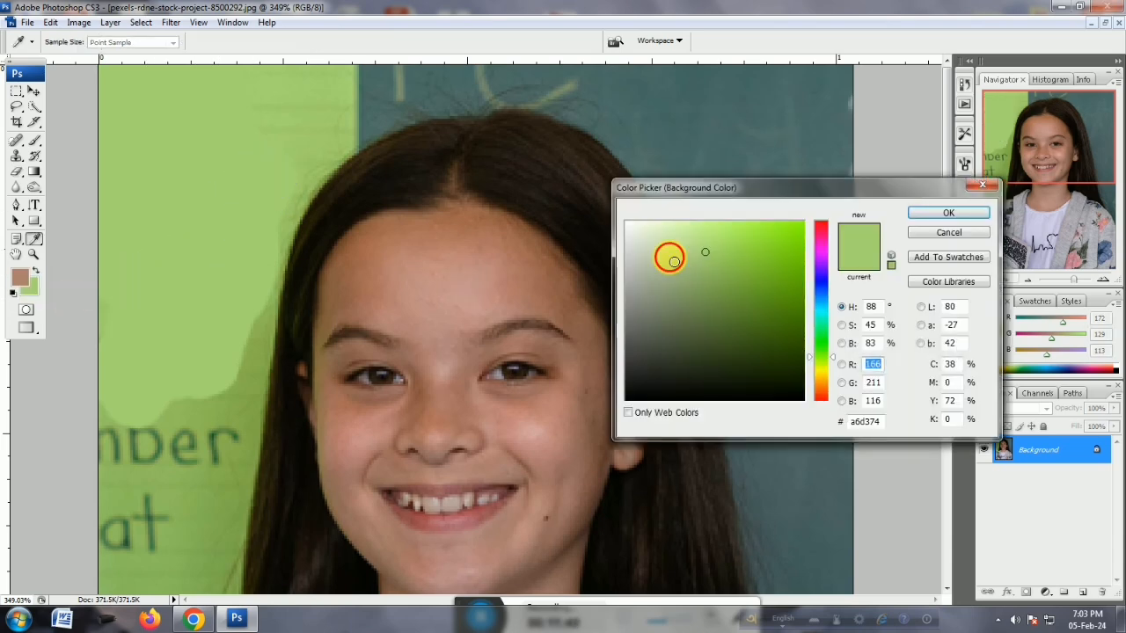
left_click(936, 214)
mouse_move(220, 219)
left_mouse_down()
mouse_move(206, 144)
mouse_move(163, 114)
mouse_move(131, 181)
mouse_move(114, 66)
mouse_move(352, 113)
mouse_move(523, 83)
mouse_move(568, 94)
mouse_move(605, 111)
mouse_move(674, 181)
mouse_move(726, 280)
left_mouse_up()
scroll(466, 264, "down", 1)
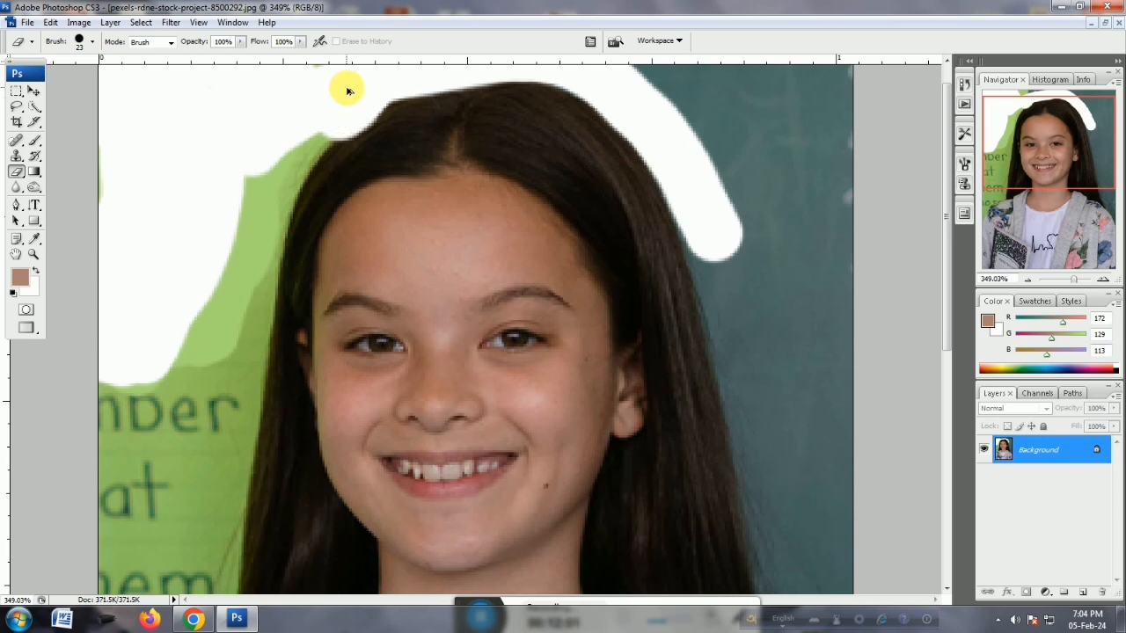
Undo the last eraser stroke and erase the wall closely along the left side and top of the hair.
key("ctrl+z")
mouse_move(363, 87)
left_mouse_down()
mouse_move(304, 118)
mouse_move(264, 189)
mouse_move(198, 397)
left_mouse_up()
left_click_drag(284, 151, 335, 102)
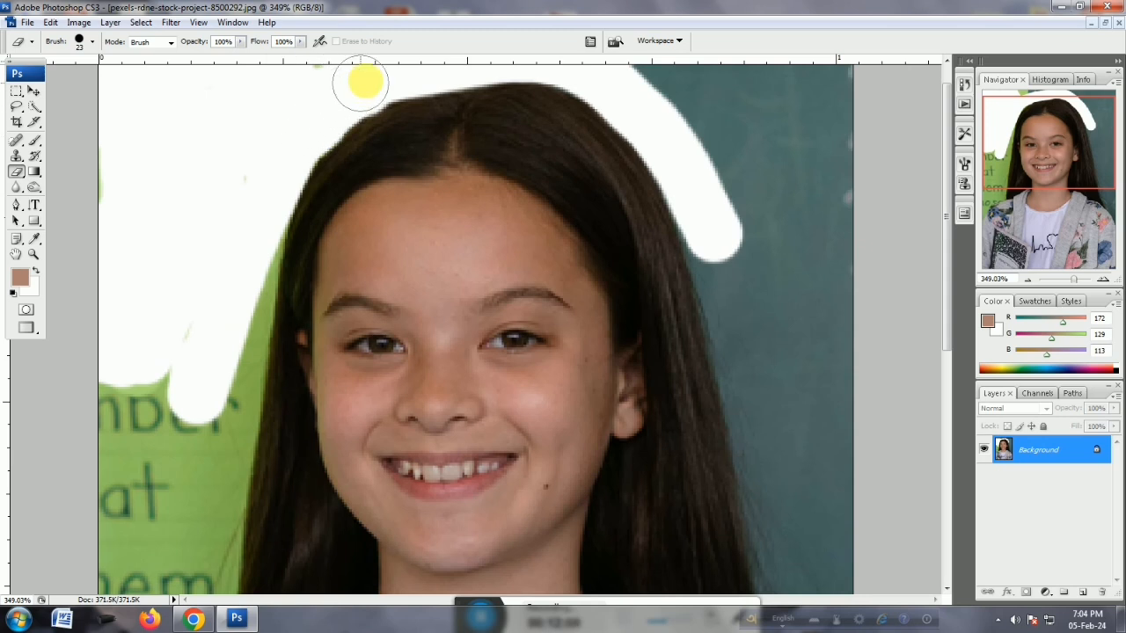
left_click(617, 77)
mouse_move(578, 74)
left_mouse_down()
mouse_move(528, 59)
mouse_move(498, 77)
mouse_move(228, 71)
left_mouse_up()
Reduce the eraser to 11 px and erase a white strip along the hair's right edge down to the shoulder.
left_click_drag(1053, 174, 1054, 184)
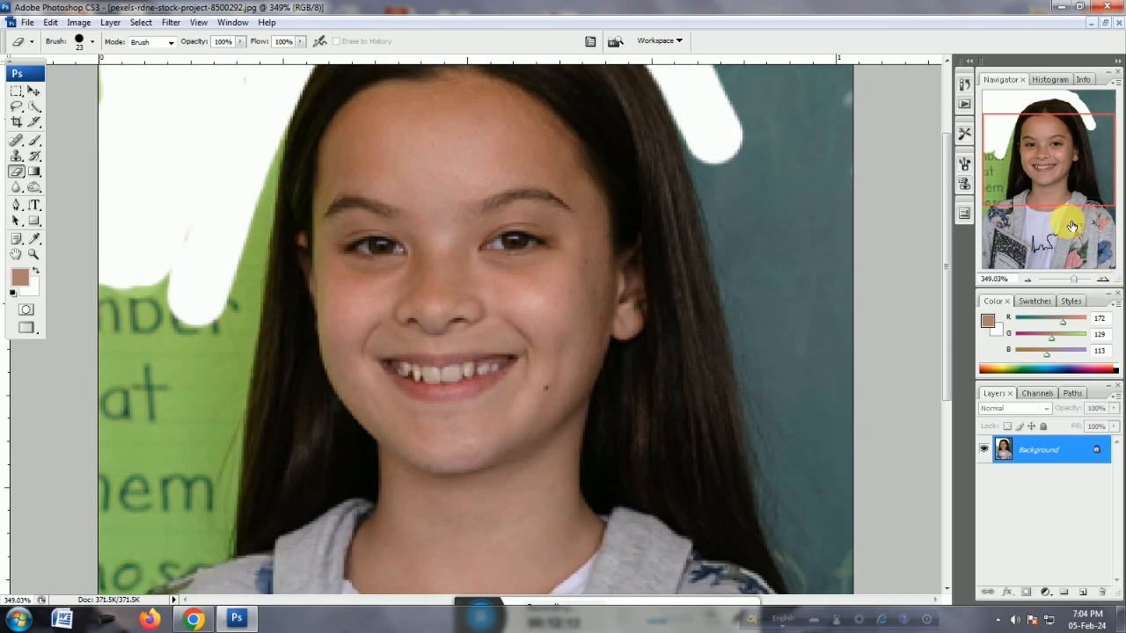
right_click(725, 123)
left_click_drag(750, 155, 745, 155)
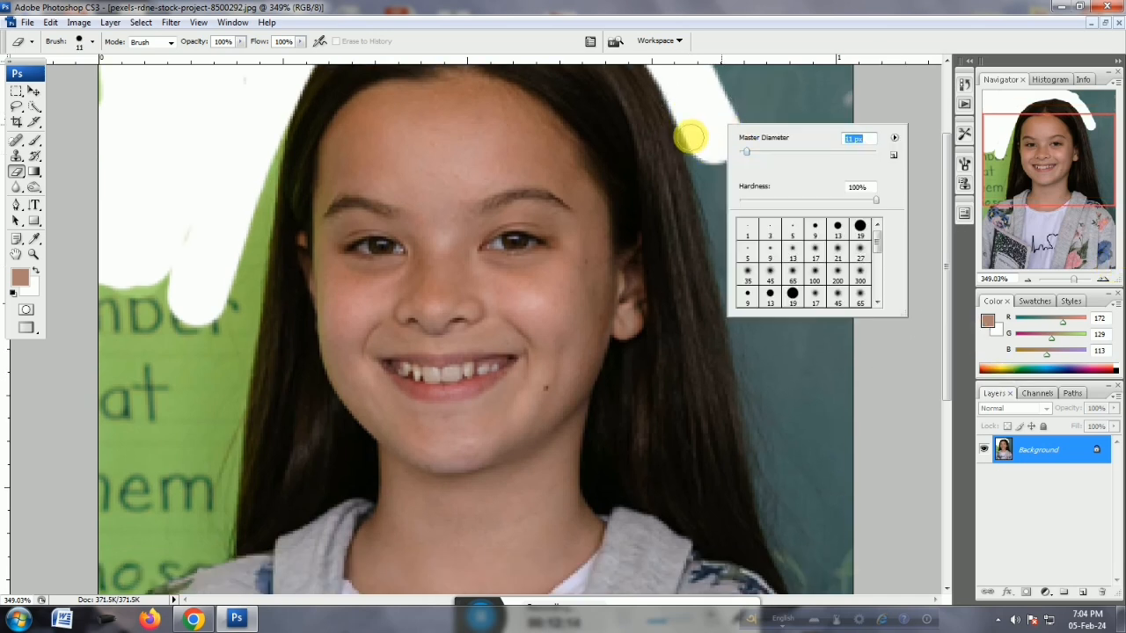
left_click_drag(685, 107, 747, 412)
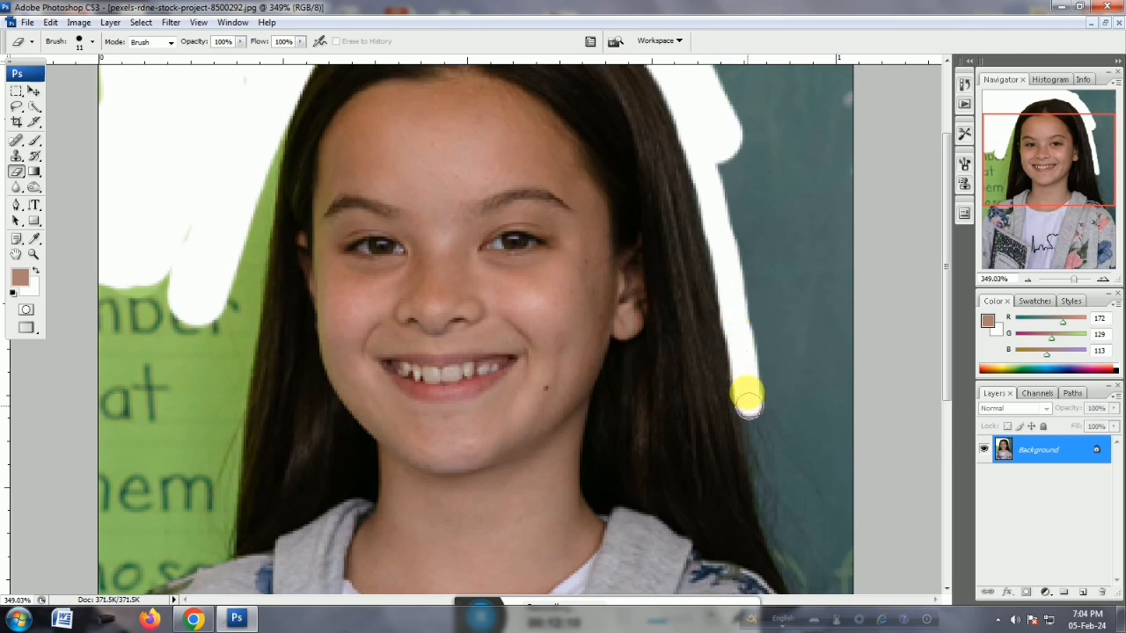
scroll(794, 332, "down", 5)
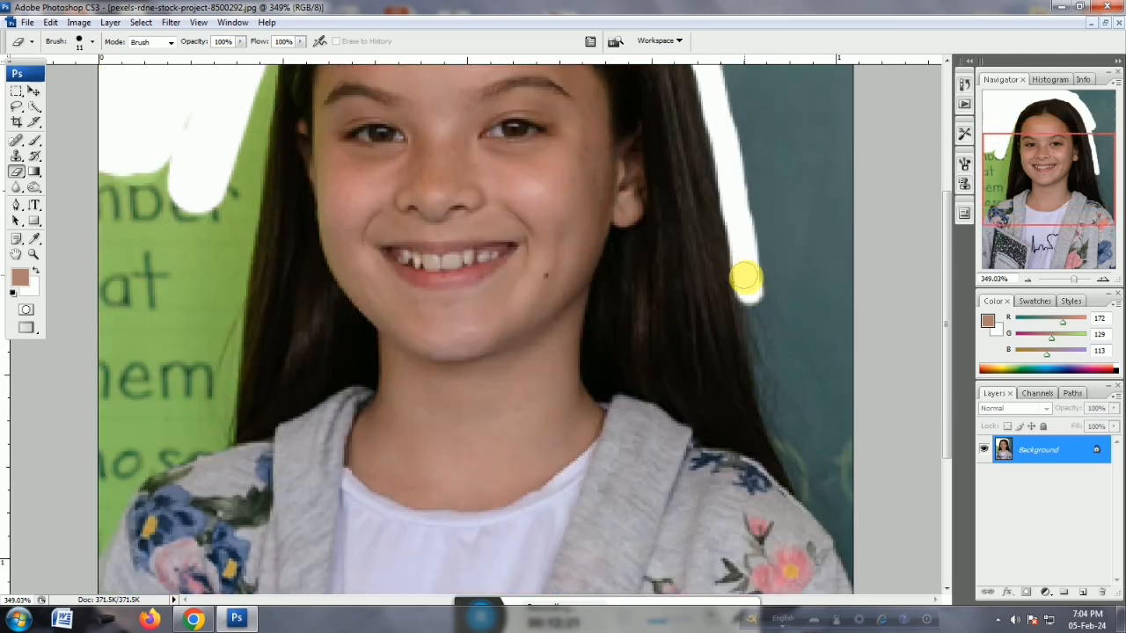
mouse_move(747, 287)
left_mouse_down()
mouse_move(787, 465)
mouse_move(846, 570)
left_mouse_up()
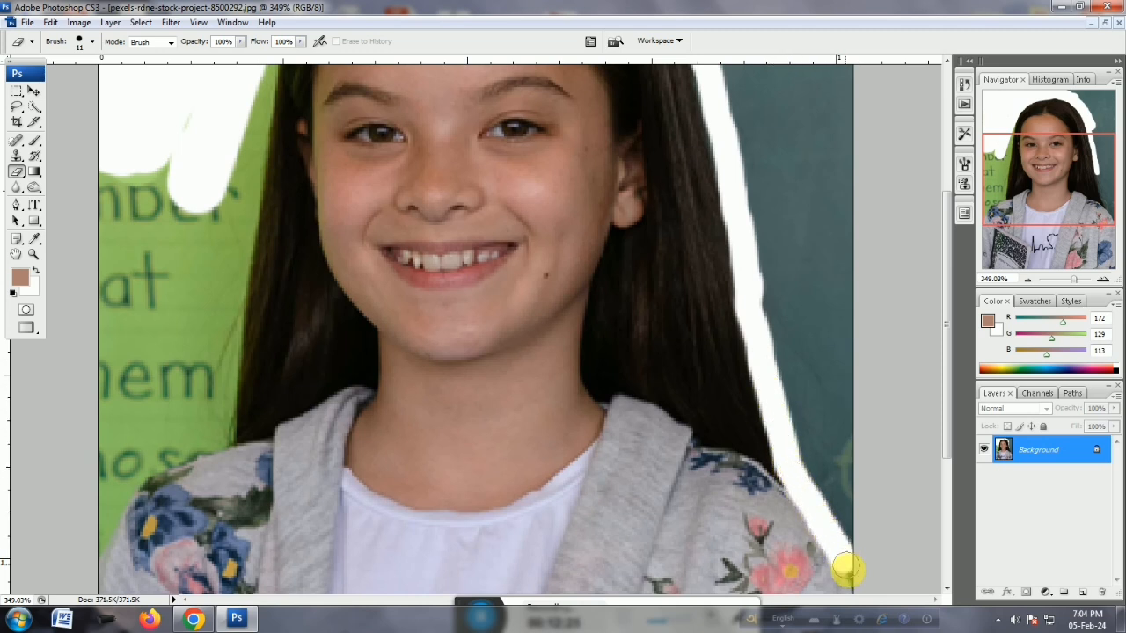
Erase the green wall along the hair's left edge below the cleared area, undoing and redrawing the inaccurate stroke.
mouse_move(147, 284)
left_mouse_down()
mouse_move(171, 168)
mouse_move(258, 110)
mouse_move(248, 267)
left_mouse_up()
scroll(258, 110, "up", 2)
scroll(247, 267, "down", 2)
left_click_drag(247, 194, 249, 295)
key("ctrl+z")
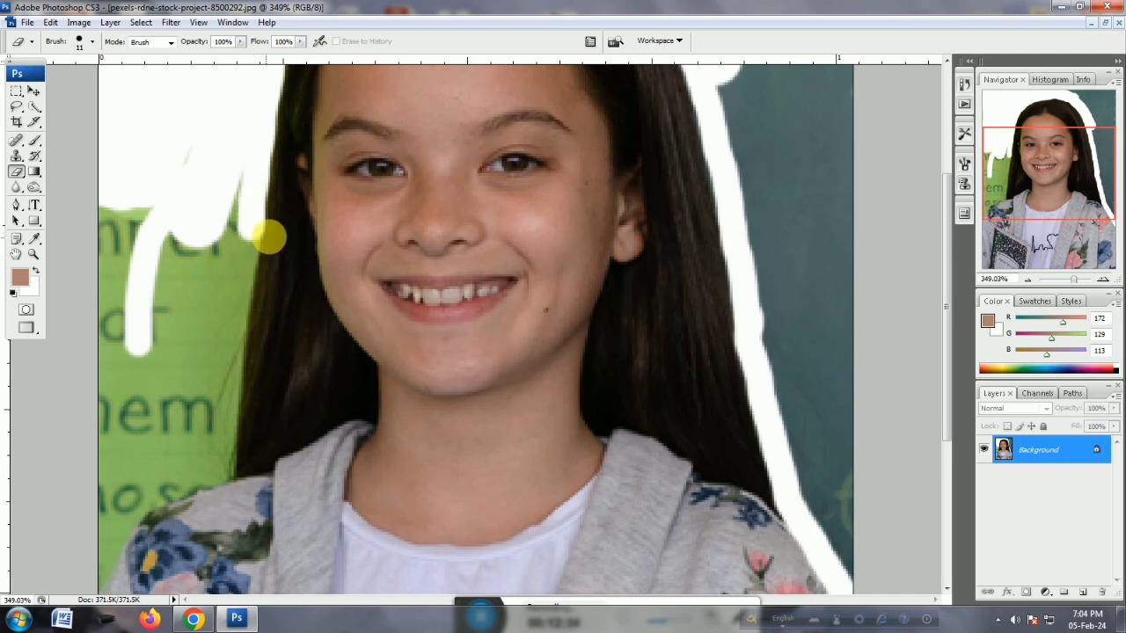
left_click_drag(252, 209, 228, 373)
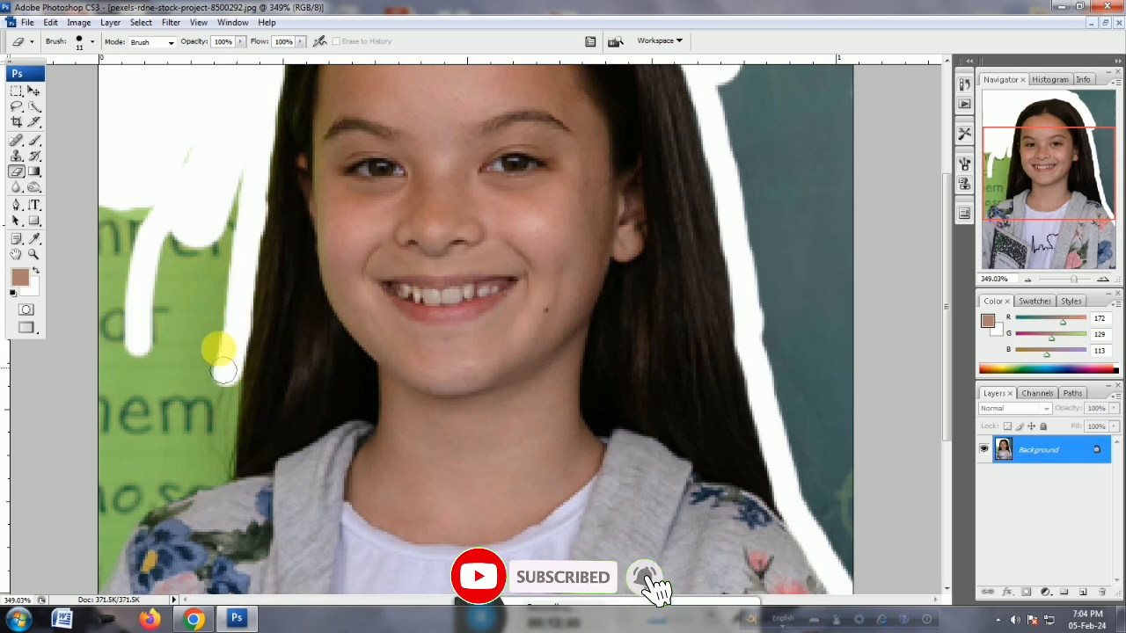
Erase a white strip from the lower end of the hair along the left shoulder to the photo's edge.
scroll(246, 266, "down", 3)
mouse_move(93, 480)
left_mouse_down()
mouse_move(132, 418)
mouse_move(218, 378)
mouse_move(230, 275)
mouse_move(217, 348)
mouse_move(195, 383)
mouse_move(221, 379)
mouse_move(116, 420)
mouse_move(112, 447)
mouse_move(127, 422)
mouse_move(182, 396)
mouse_move(115, 439)
mouse_move(185, 390)
left_mouse_up()
scroll(185, 390, "up", 2)
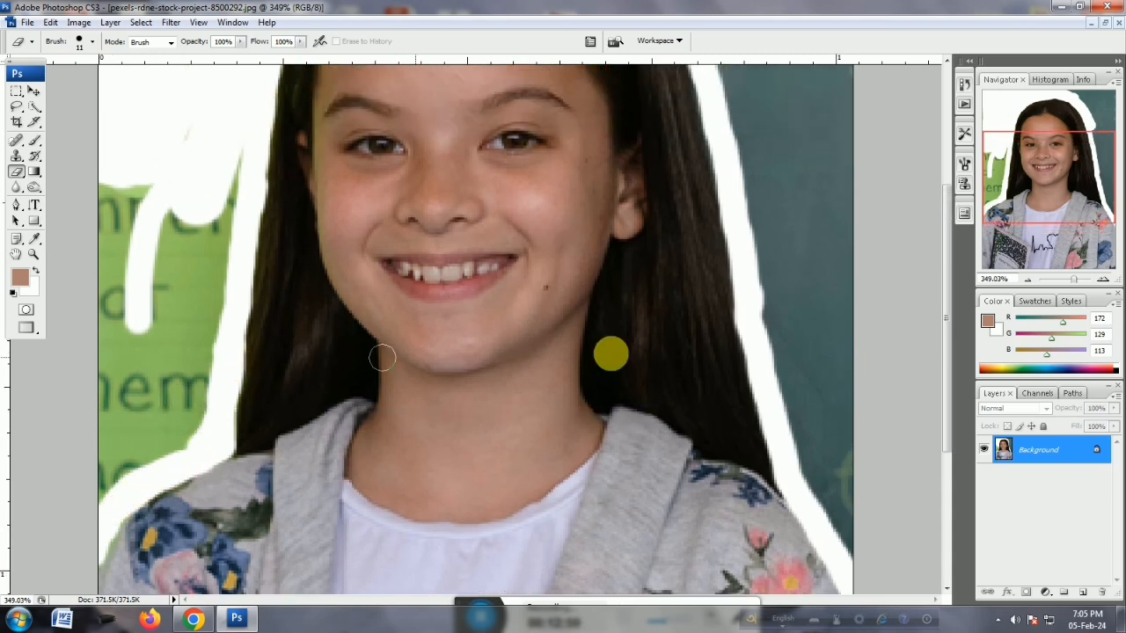
Enlarge the eraser to 53 px and erase all remaining wall on both sides of the girl to white.
left_click_drag(1075, 281, 1068, 284)
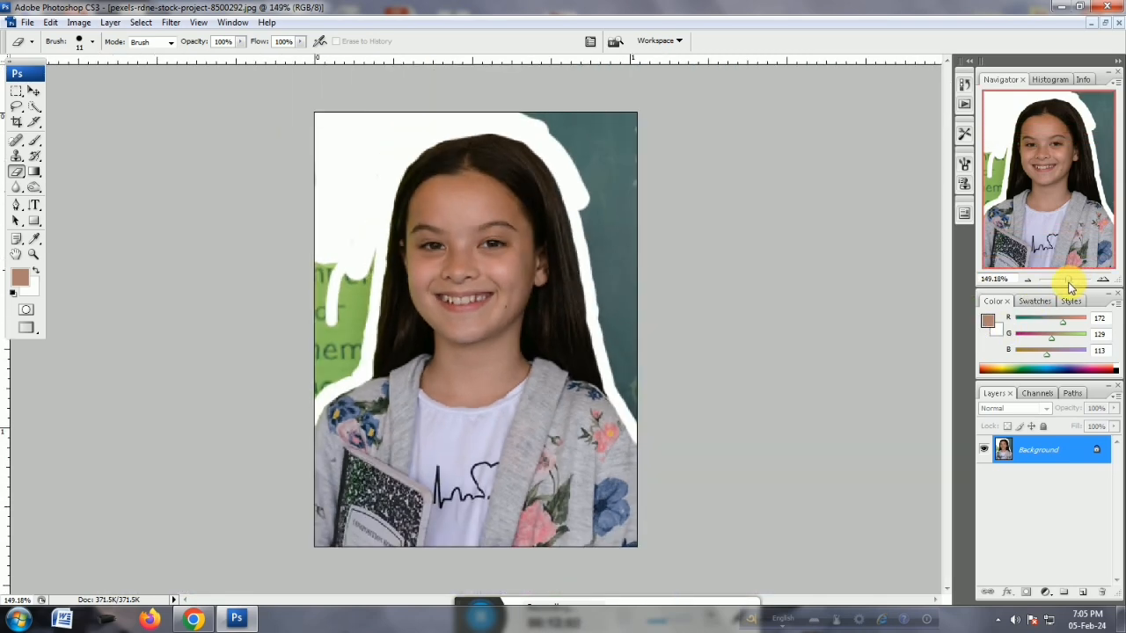
right_click(613, 167)
right_click(602, 143)
right_click(607, 146)
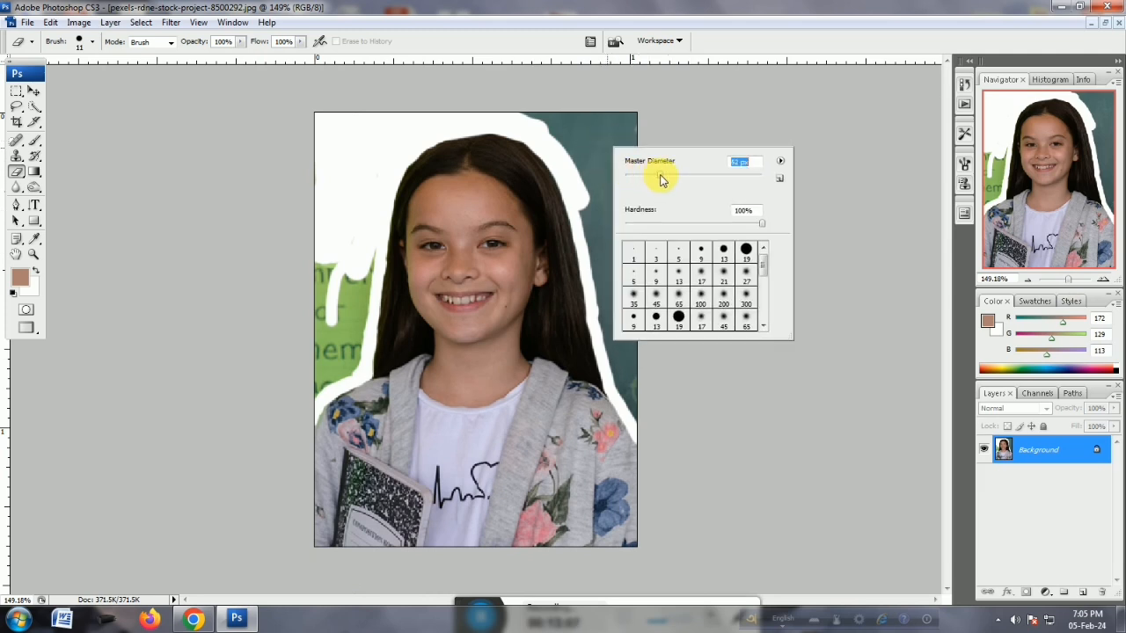
mouse_move(653, 180)
left_mouse_down()
mouse_move(636, 175)
mouse_move(664, 182)
left_mouse_up()
mouse_move(596, 135)
left_mouse_down()
mouse_move(618, 153)
mouse_move(540, 113)
mouse_move(643, 129)
mouse_move(611, 242)
mouse_move(627, 348)
mouse_move(655, 407)
mouse_move(601, 185)
left_mouse_up()
mouse_move(286, 227)
left_mouse_down()
mouse_move(319, 314)
mouse_move(302, 372)
mouse_move(339, 361)
mouse_move(352, 236)
left_mouse_up()
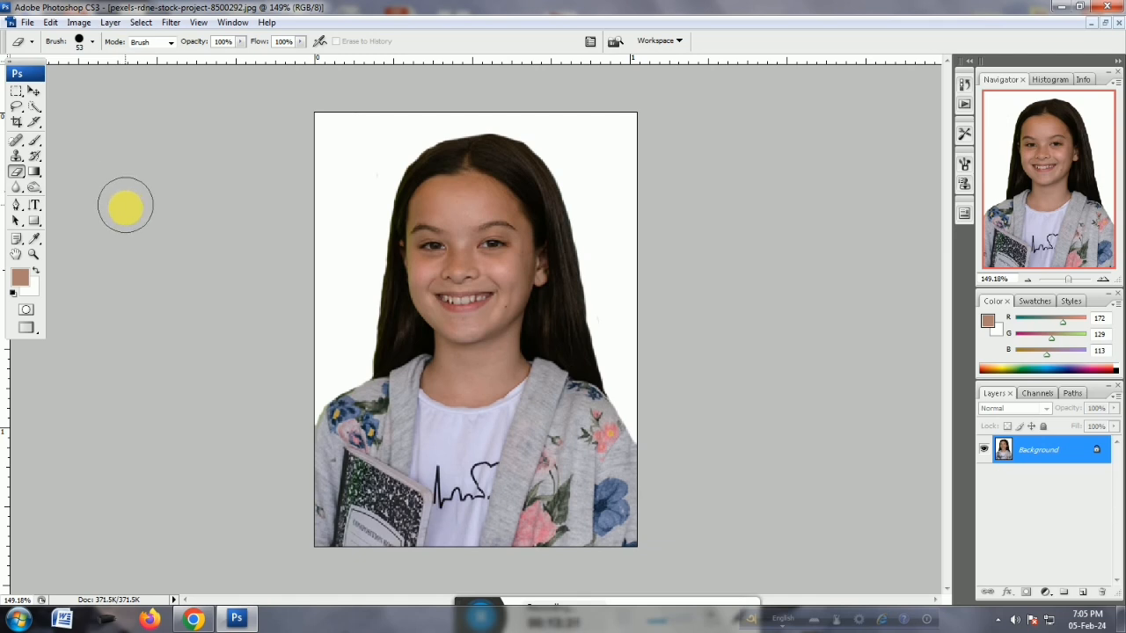
Set the background colour to blue 1358b7.
left_click(31, 288)
left_click(821, 295)
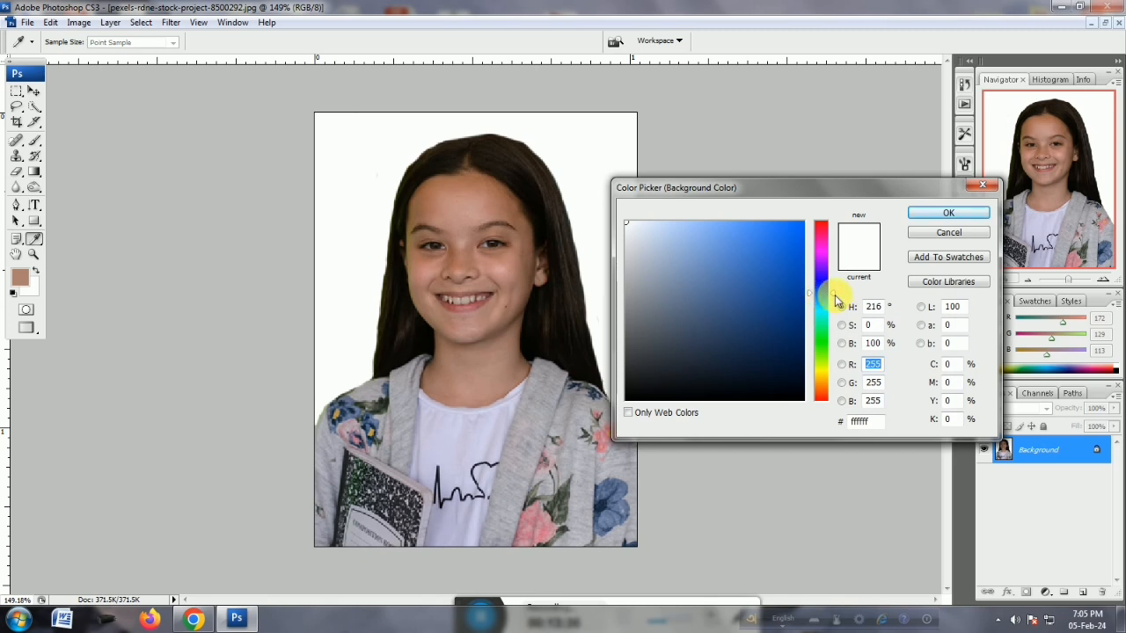
left_click_drag(836, 293, 835, 291)
left_click_drag(776, 257, 786, 272)
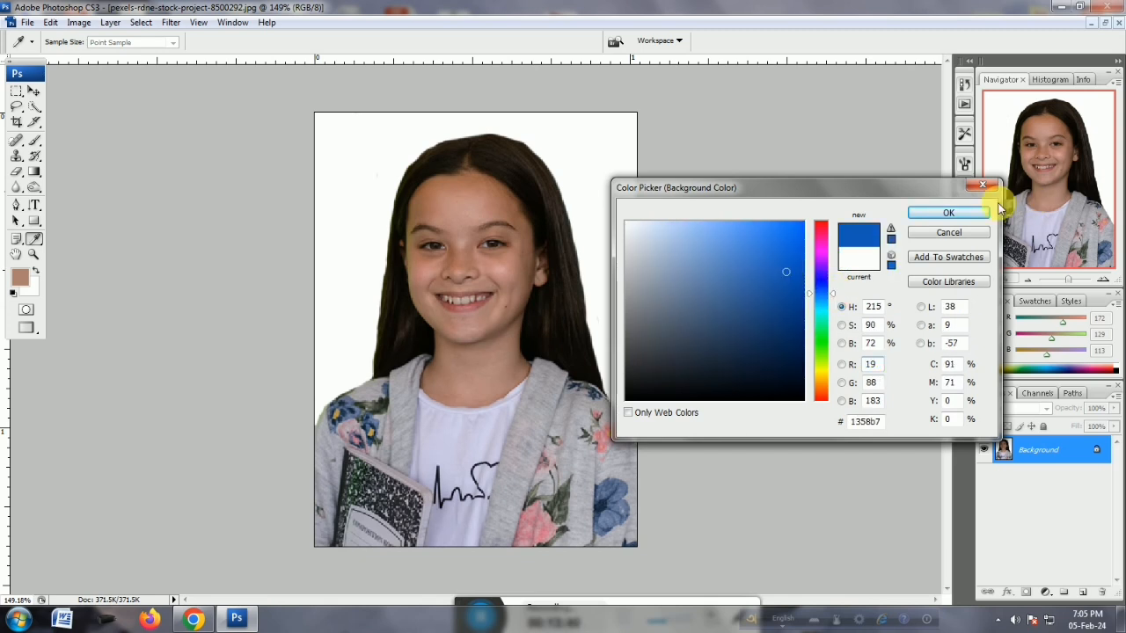
left_click(921, 220)
key("e")
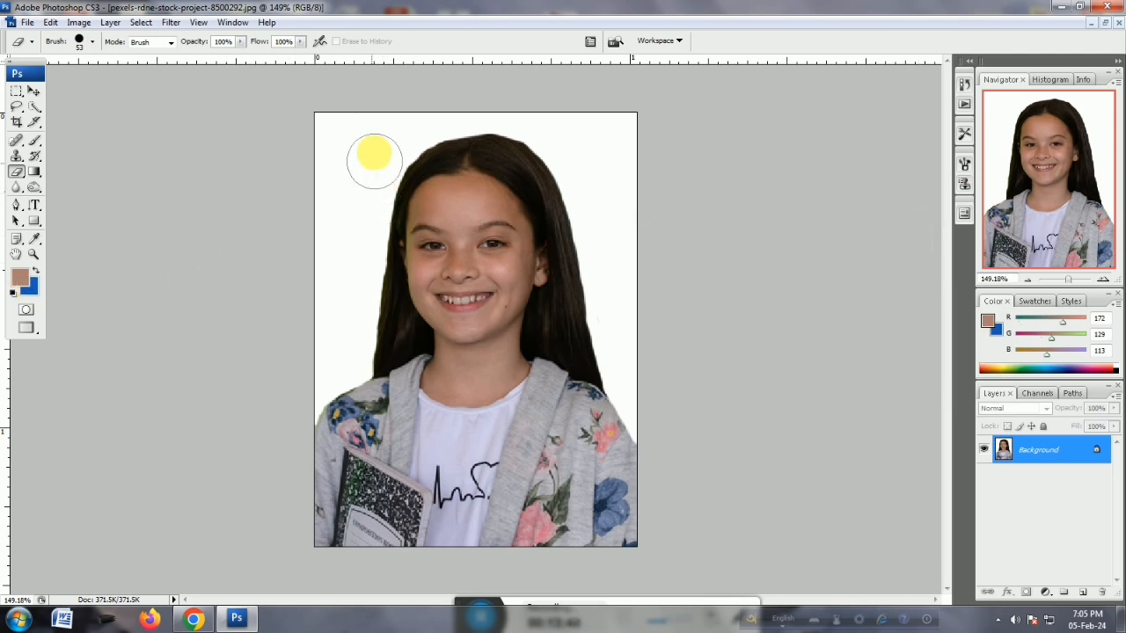
Select the entire white background around the girl with the Quick Selection tool, adding the right side to the selection.
left_click(34, 106)
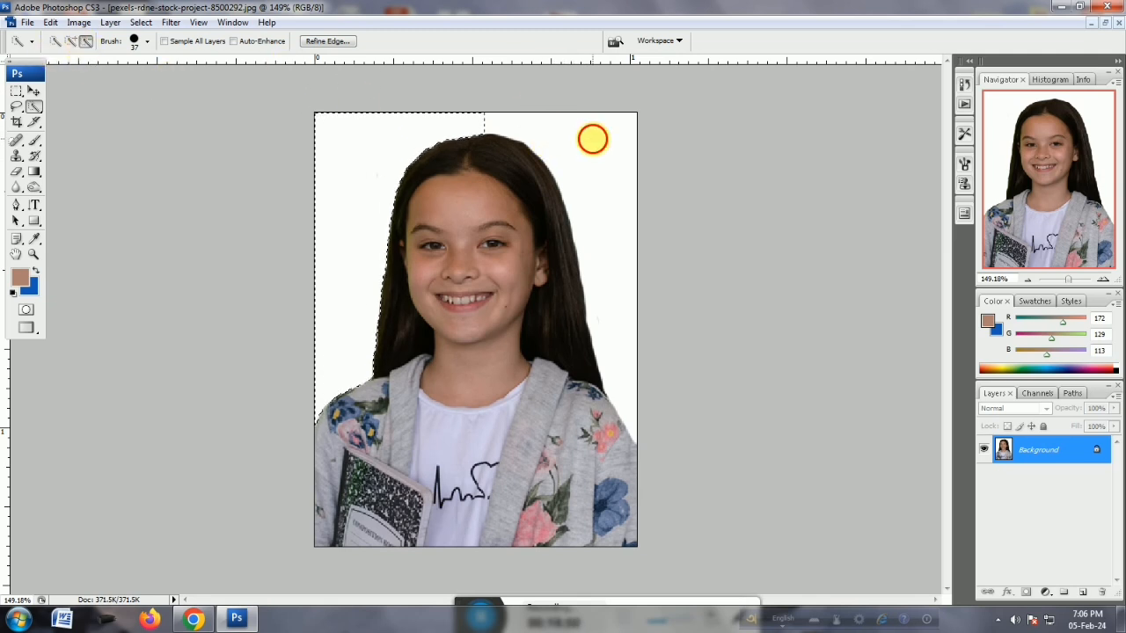
left_click(72, 41)
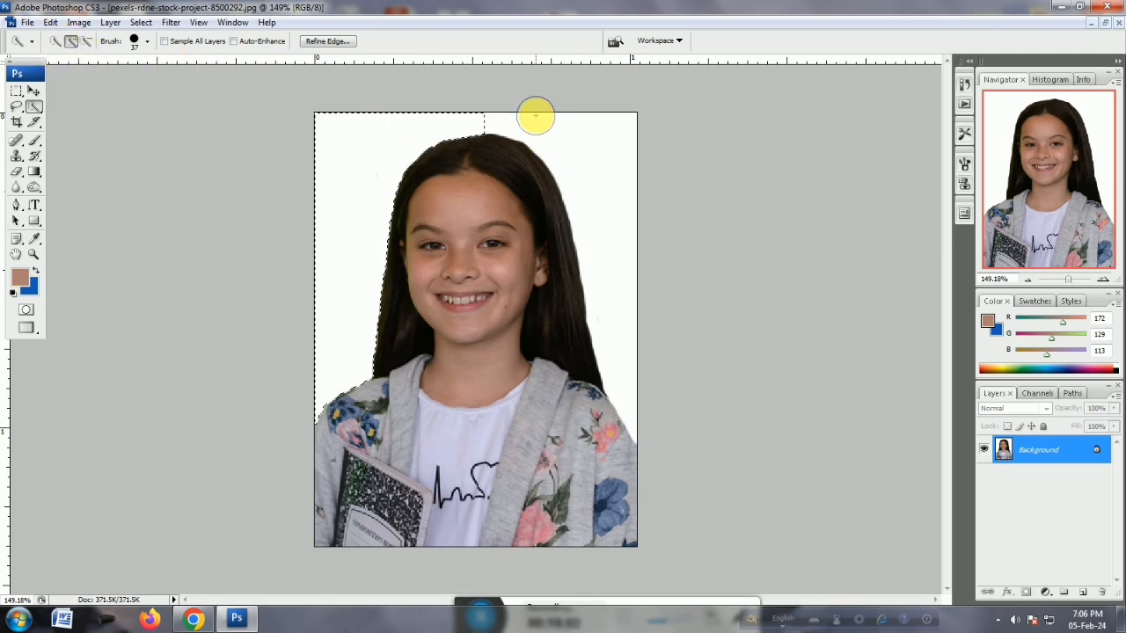
left_click(622, 142)
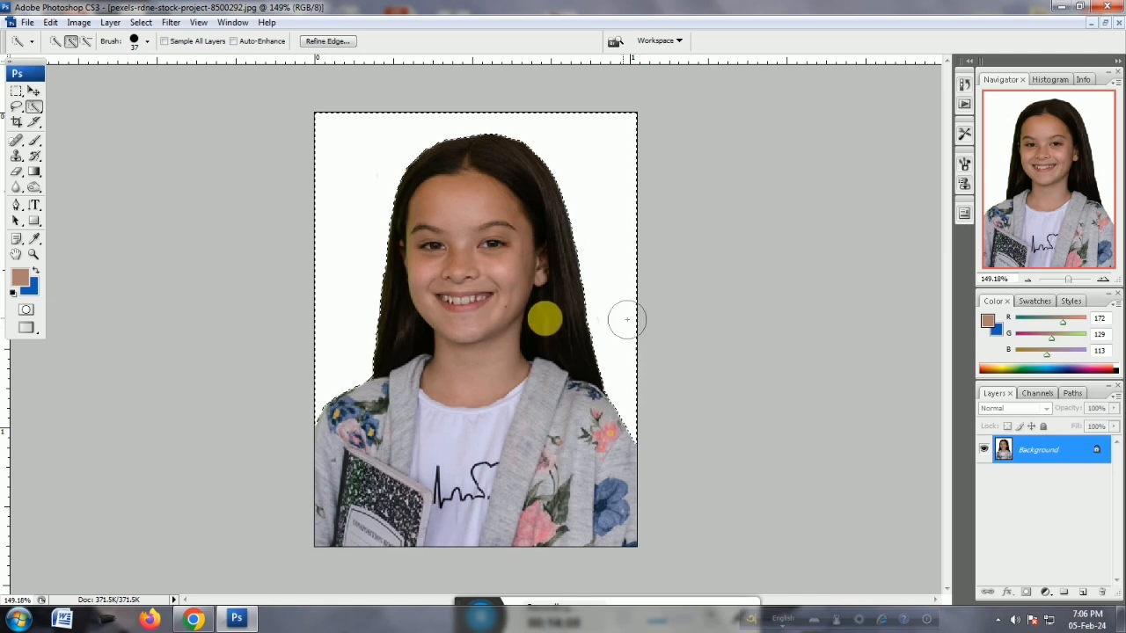
Fill the selected background with the blue background colour and switch to the Rectangular Marquee tool.
left_click(26, 310)
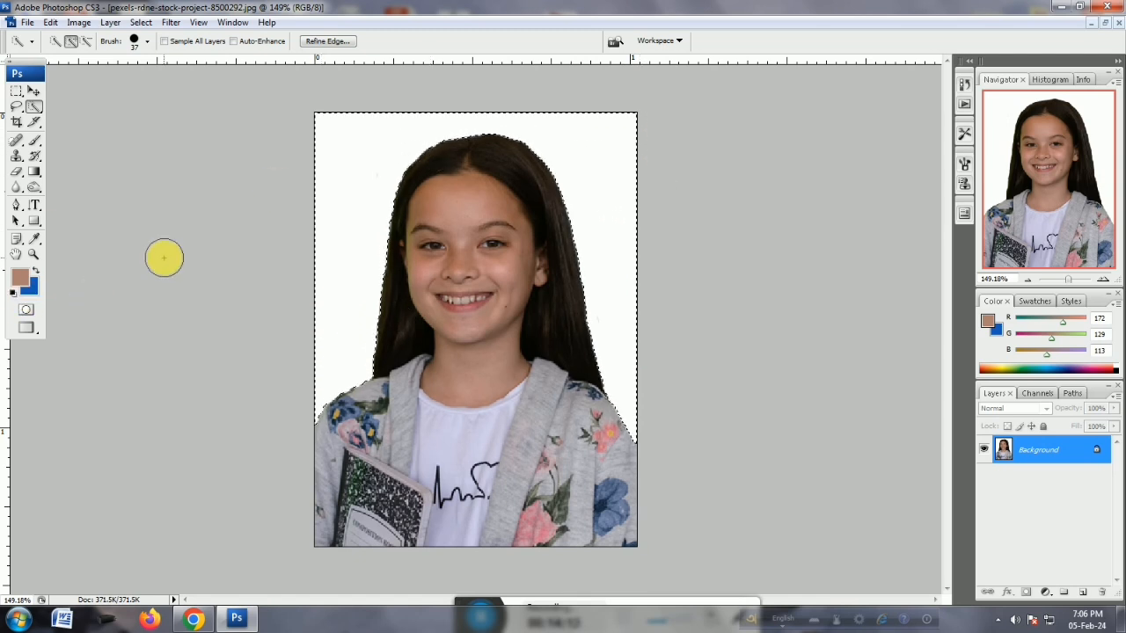
key("Delete")
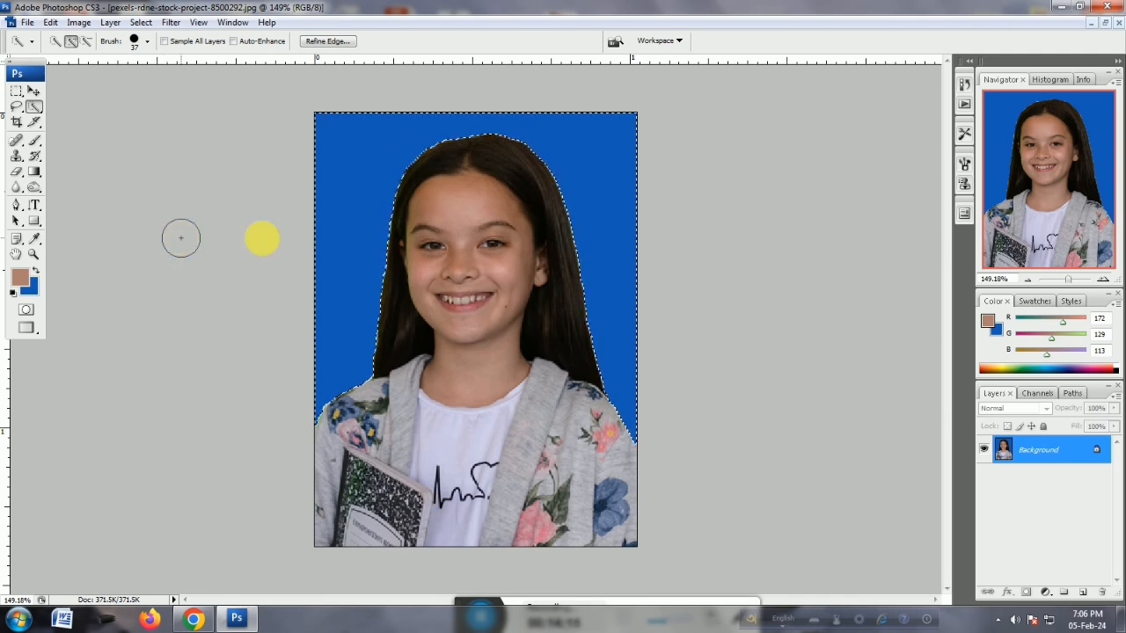
left_click(15, 92)
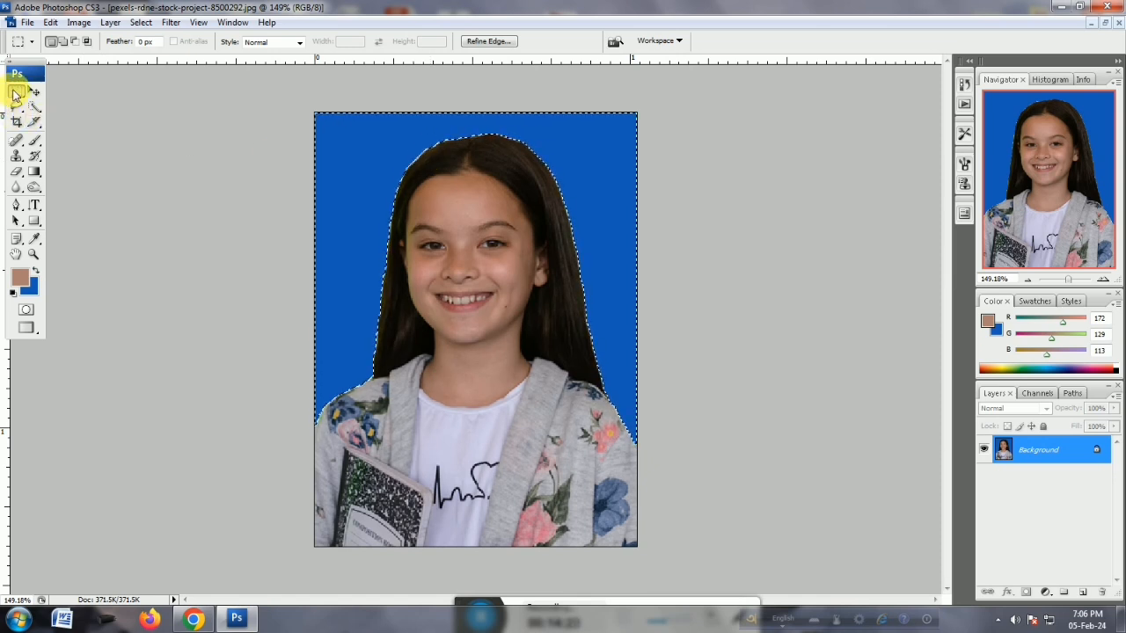
Deselect the background and examine the cut-out edges around the girl's hair up close.
left_click(169, 151)
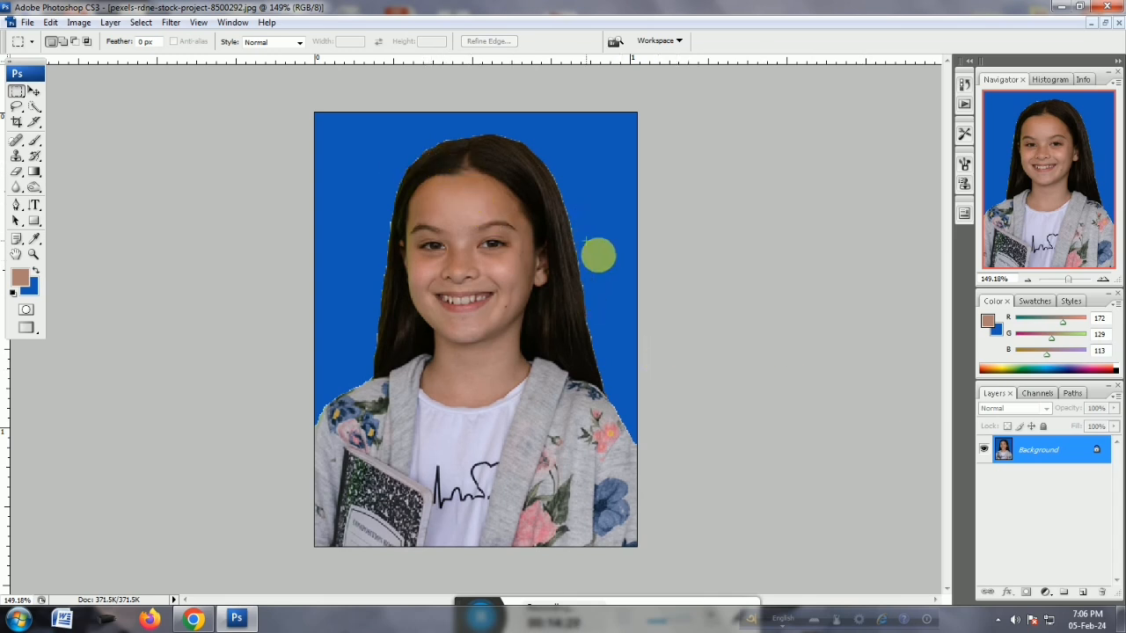
left_click(1075, 281)
left_click_drag(1073, 283, 1076, 284)
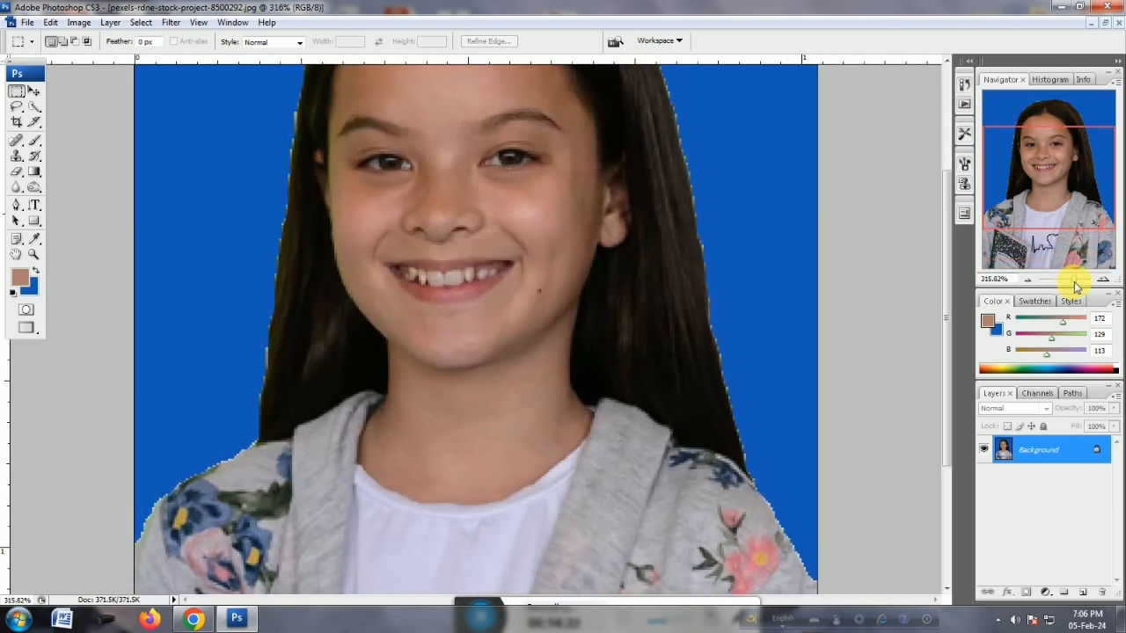
scroll(189, 454, "up", 6)
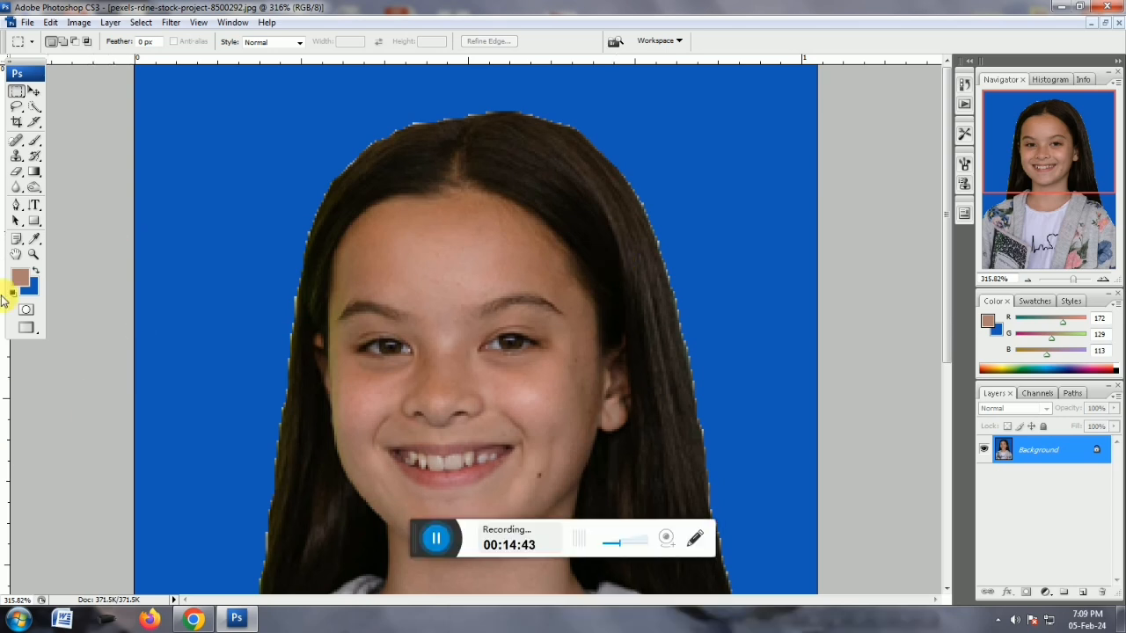
left_click_drag(432, 536, 587, 608)
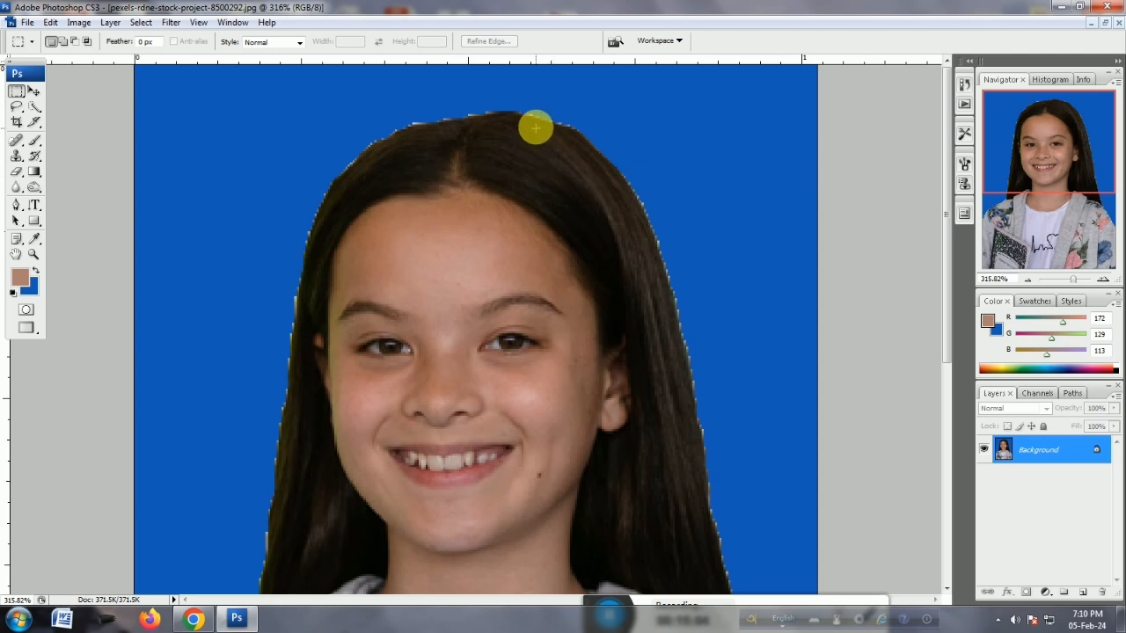
left_click(1074, 282)
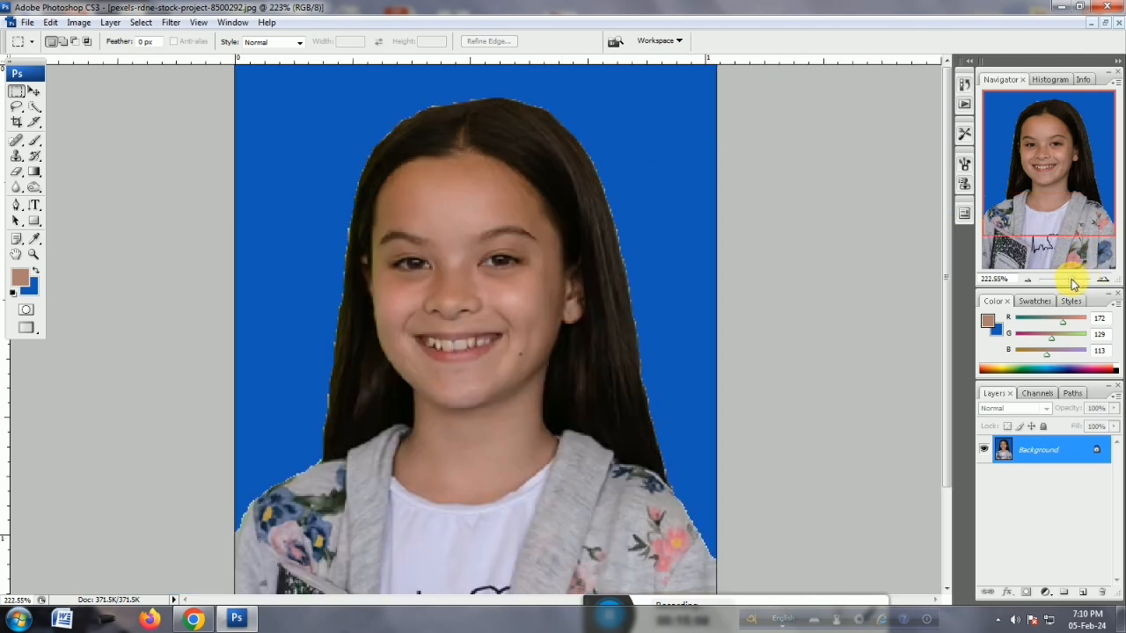
left_click_drag(1072, 280, 1069, 282)
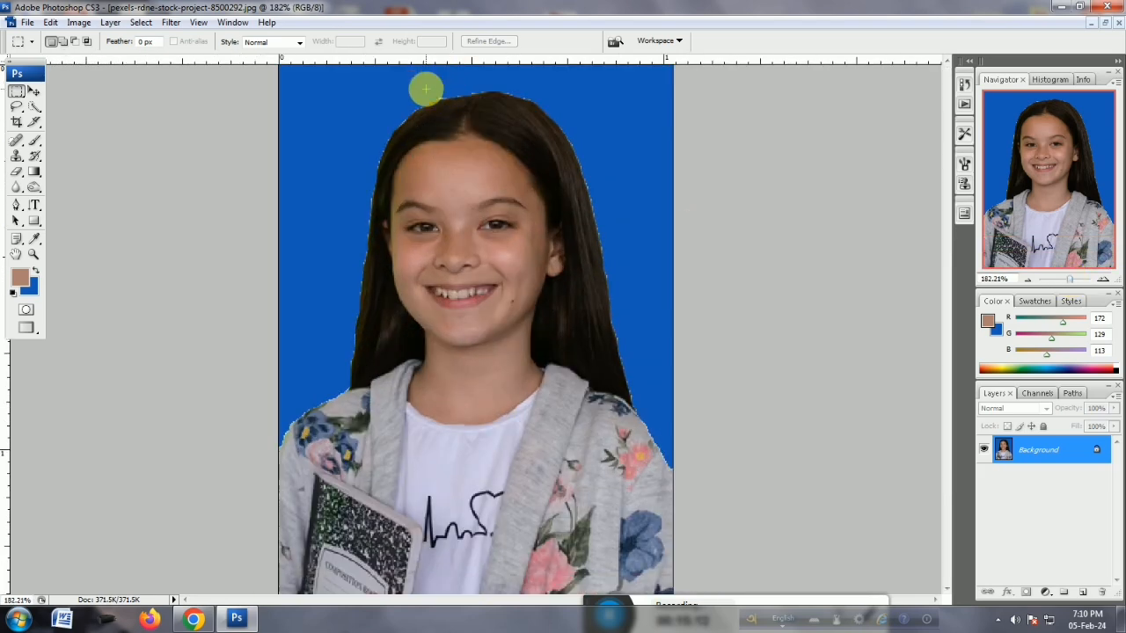
Try softening the girl's outline by feathering the selected blue background 3 pixels and refilling it with blue.
left_click(34, 107)
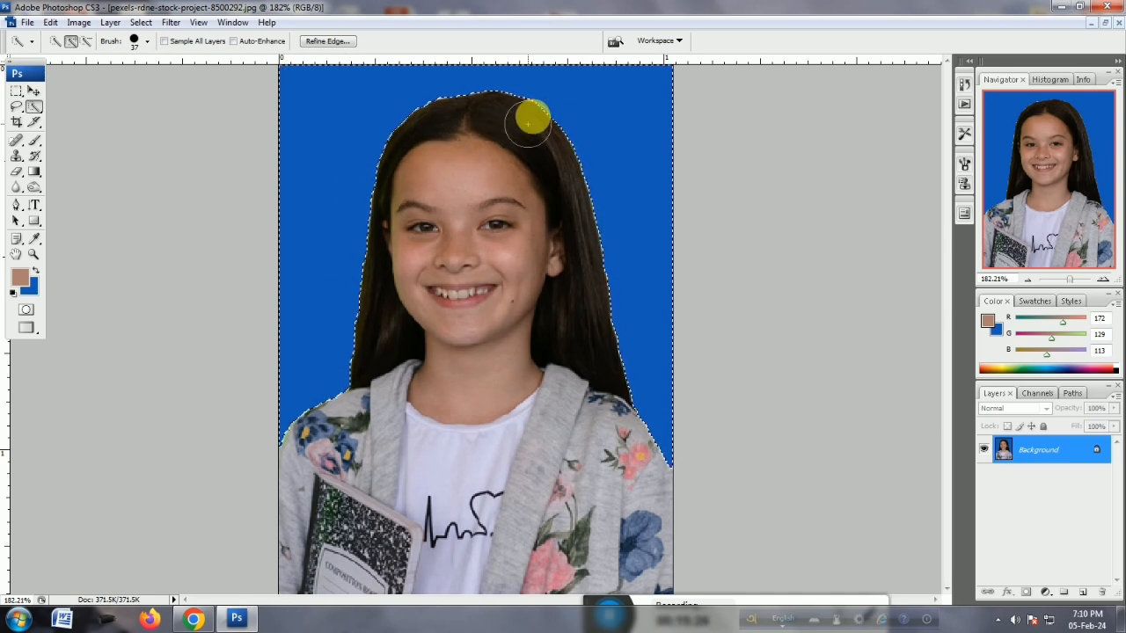
right_click(619, 137)
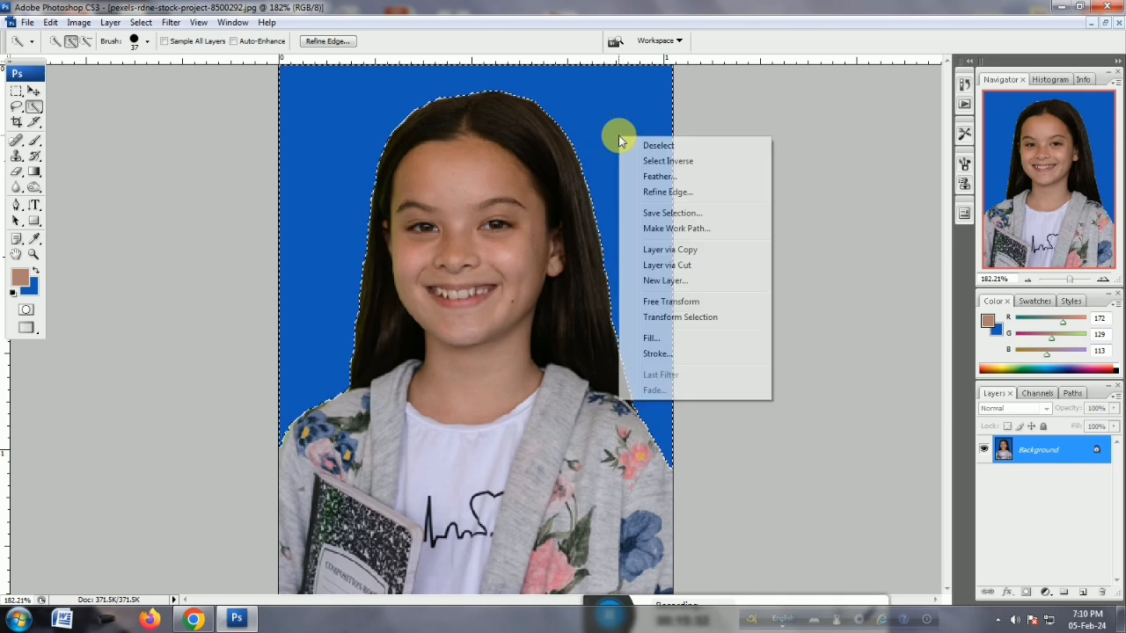
left_click(661, 181)
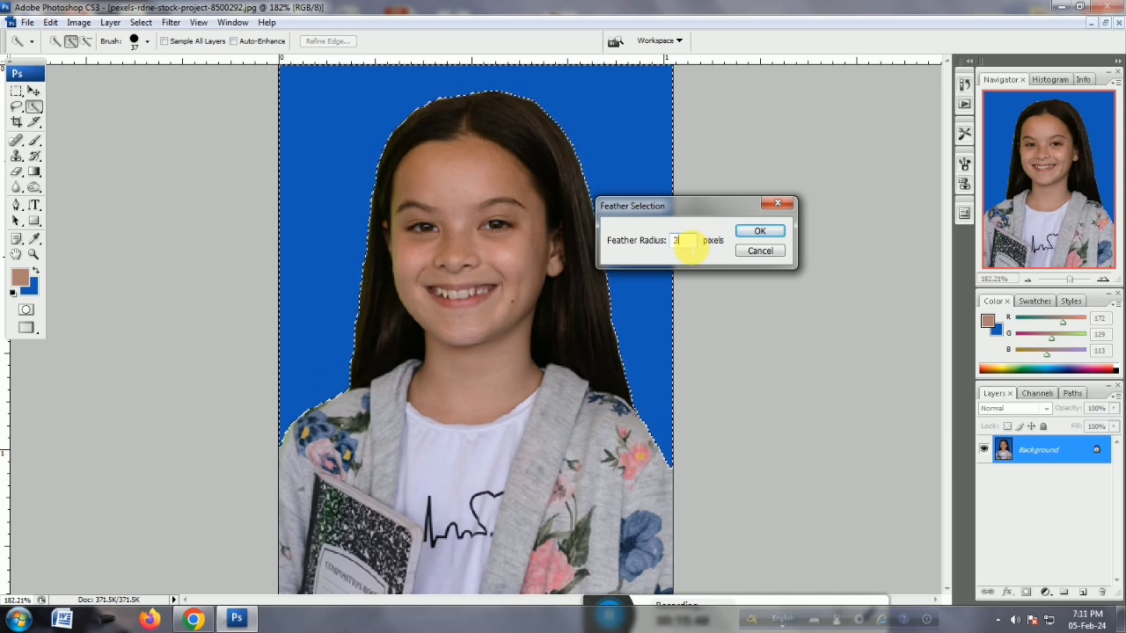
left_click(771, 232)
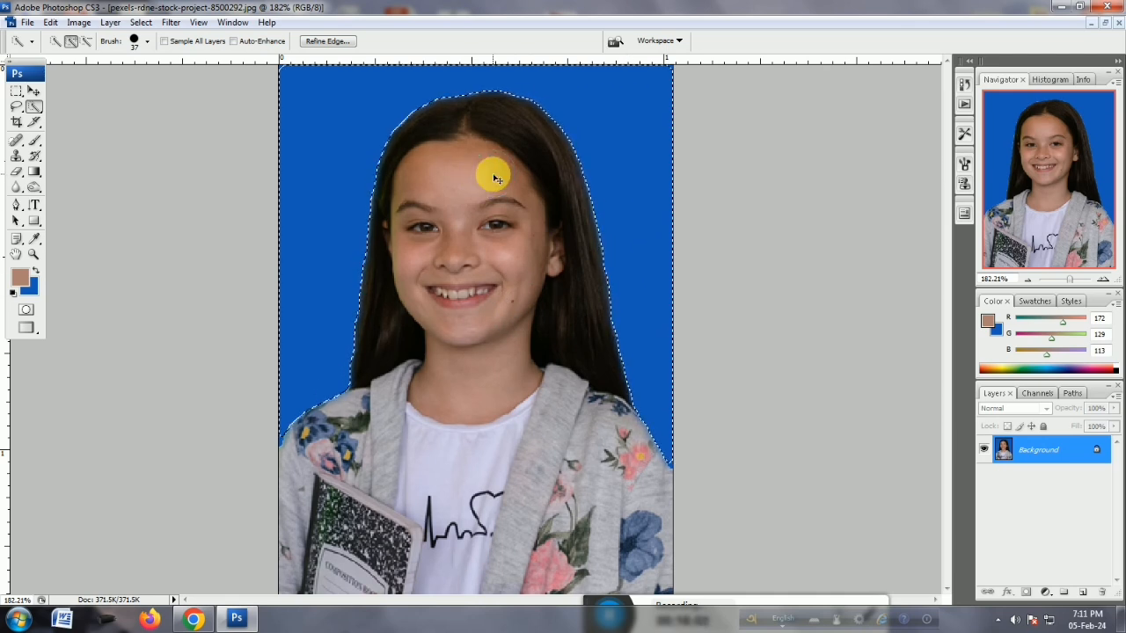
left_click(18, 92)
left_click(594, 167)
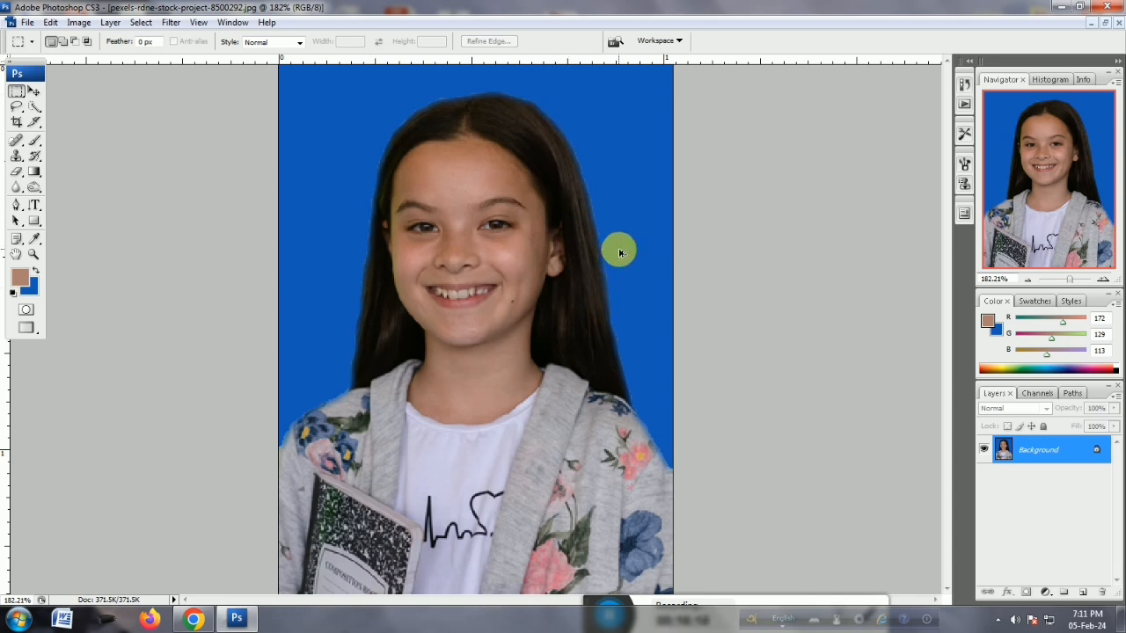
key("ctrl+shift+d")
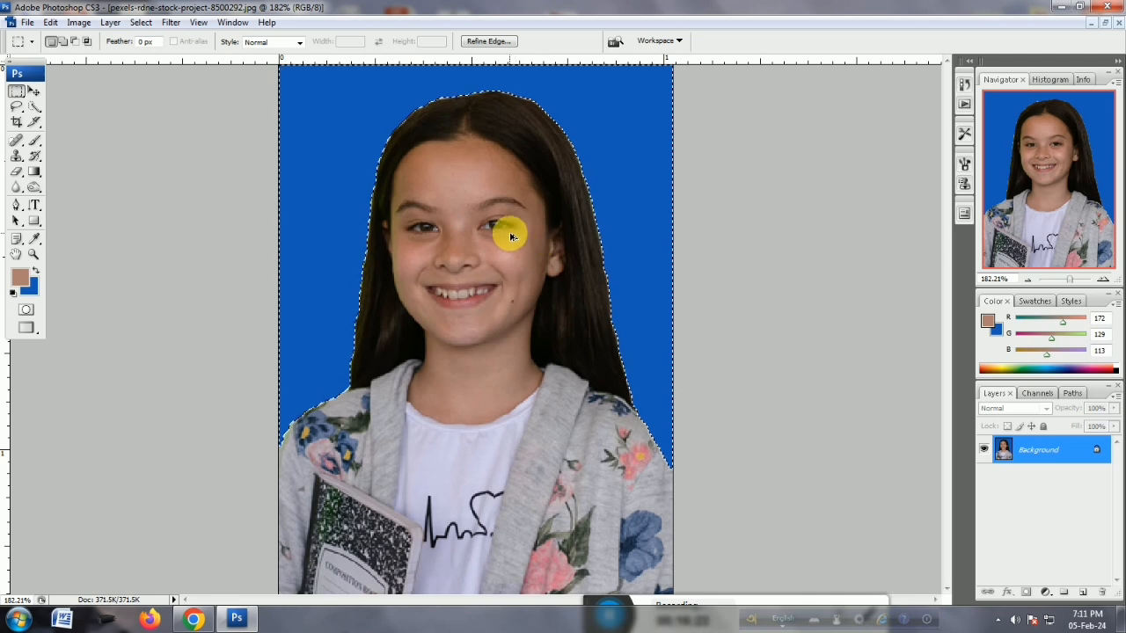
key("ctrl+d")
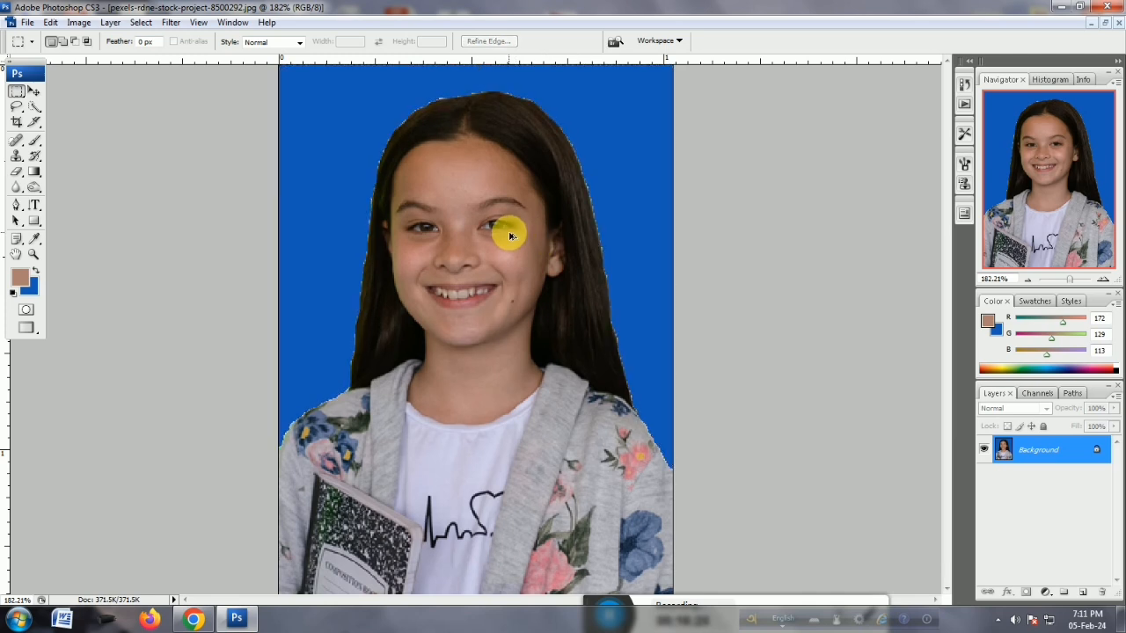
Select the blue background with Quick Selection, feather it 3 pixels, refill it with the background colour and deselect.
left_click(34, 107)
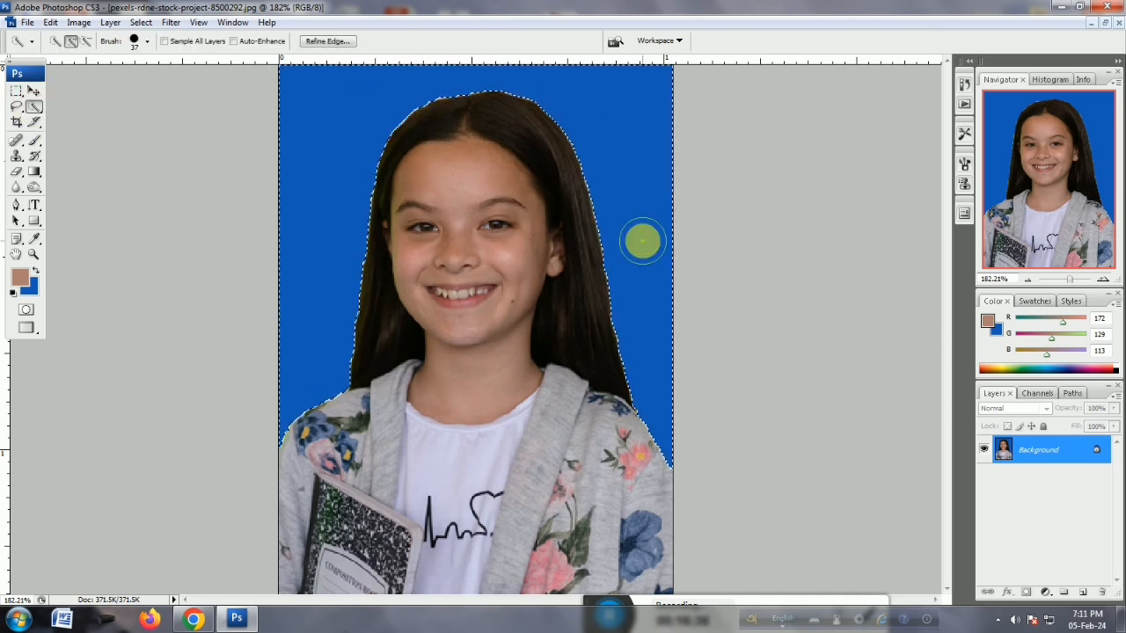
right_click(617, 115)
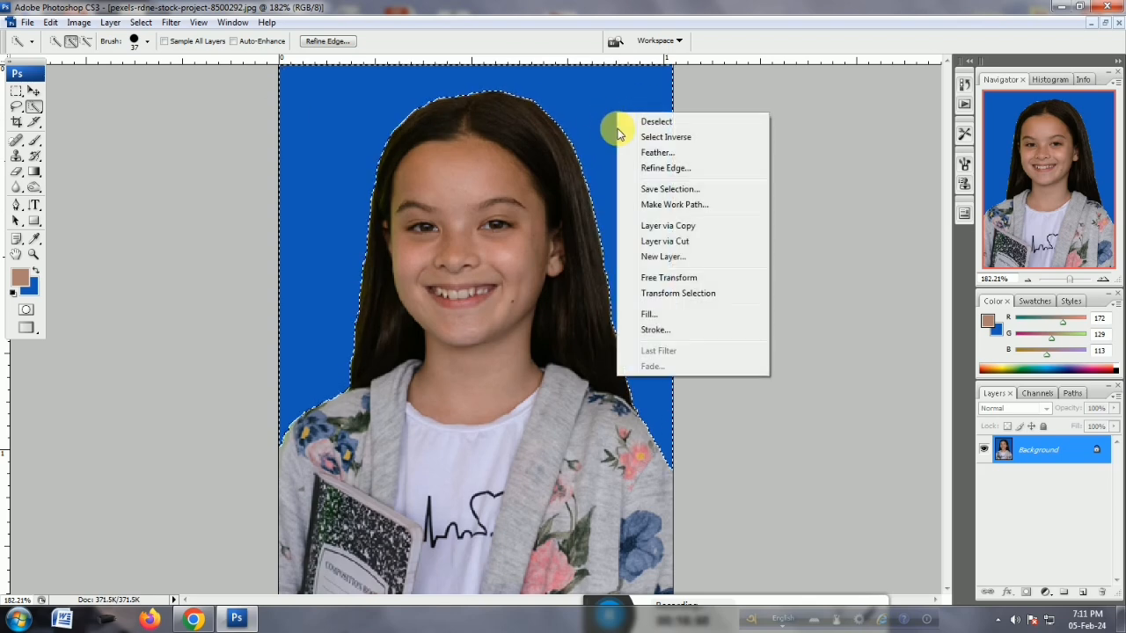
left_click(654, 153)
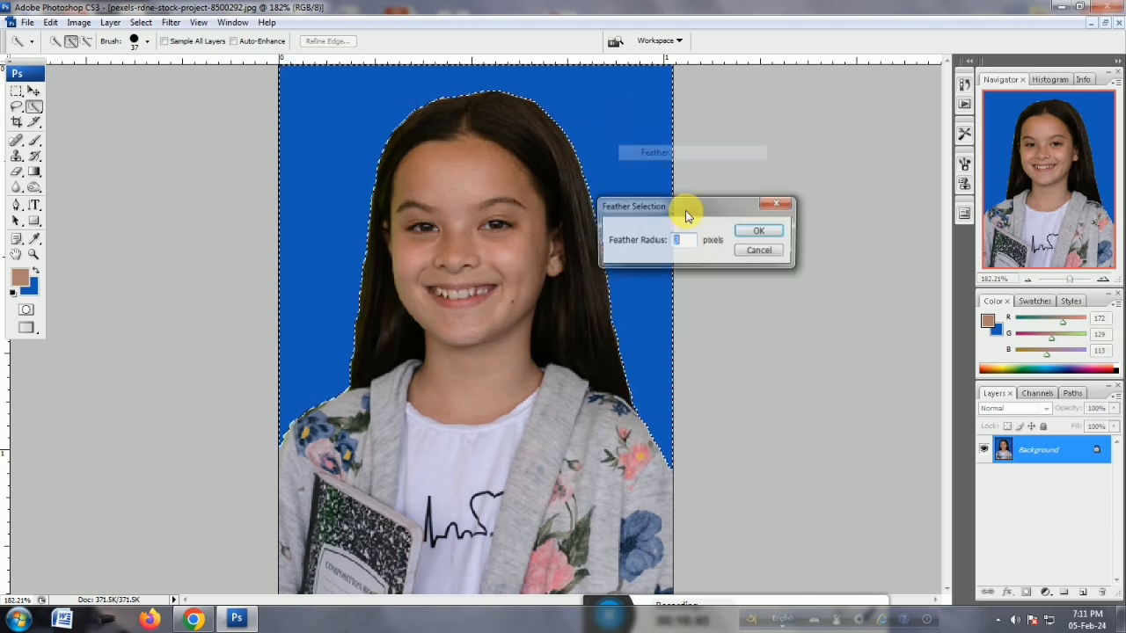
left_click(765, 228)
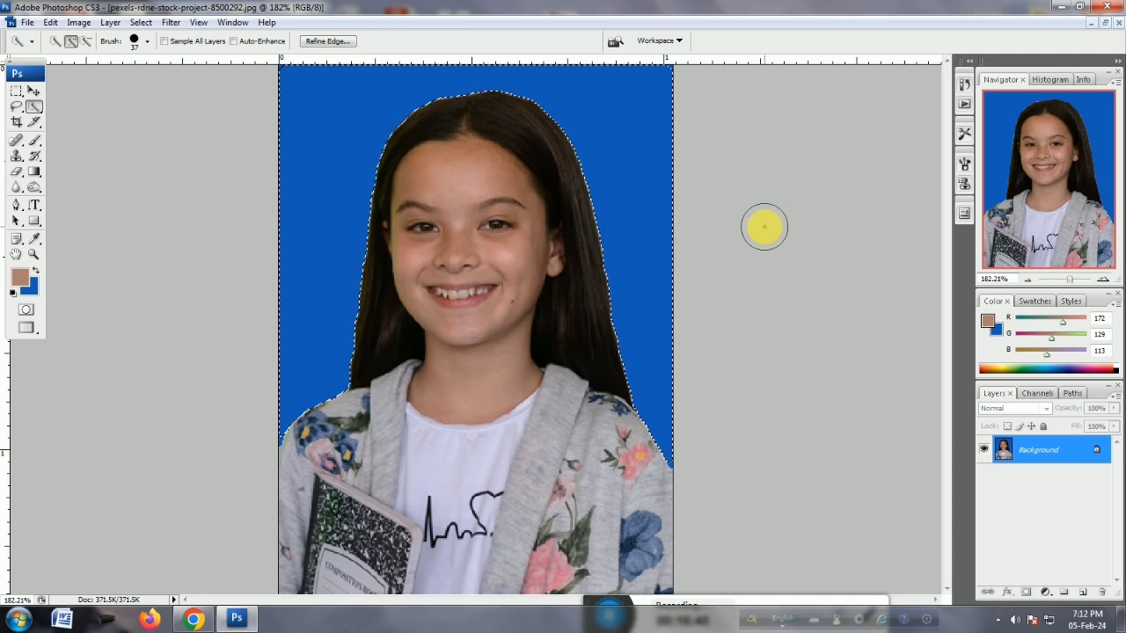
key("Delete")
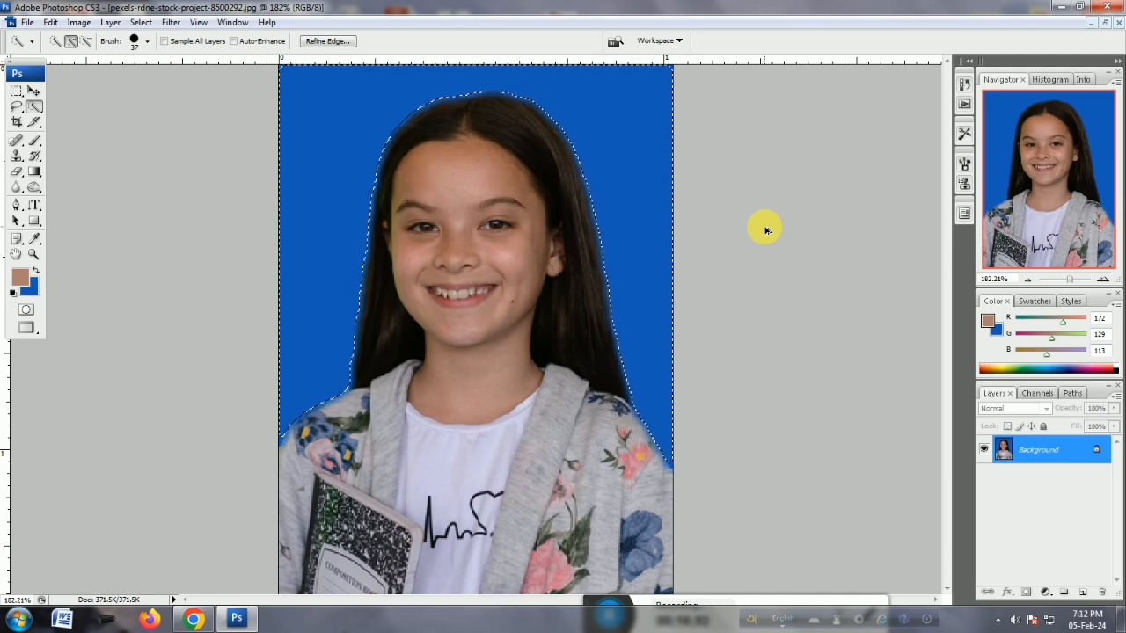
left_click(16, 91)
left_click(229, 159)
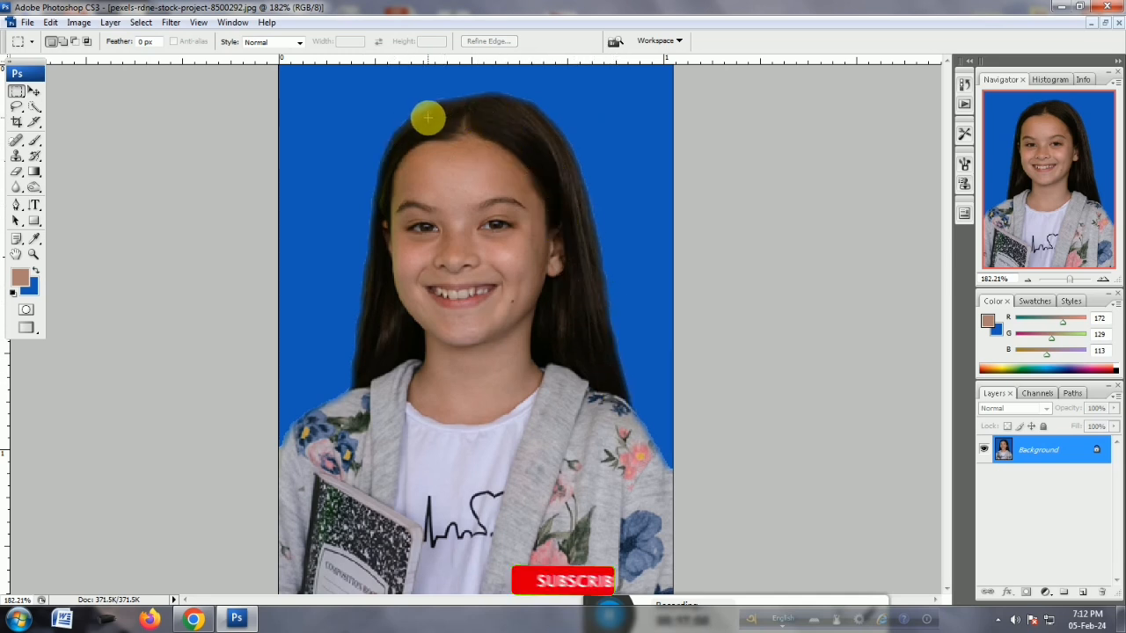
Repeat the 3-pixel feathered background fill to soften the outline a second time, clearing the selection when done.
left_click(33, 105)
mouse_move(272, 120)
left_mouse_down()
mouse_move(609, 100)
mouse_move(632, 155)
mouse_move(649, 270)
left_mouse_up()
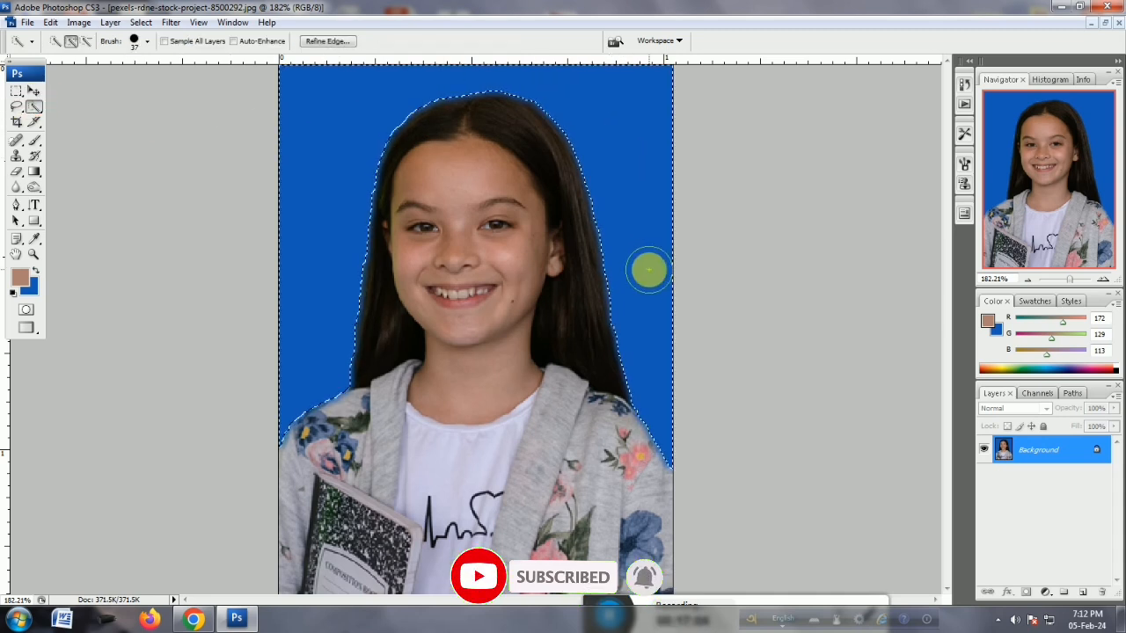
right_click(649, 275)
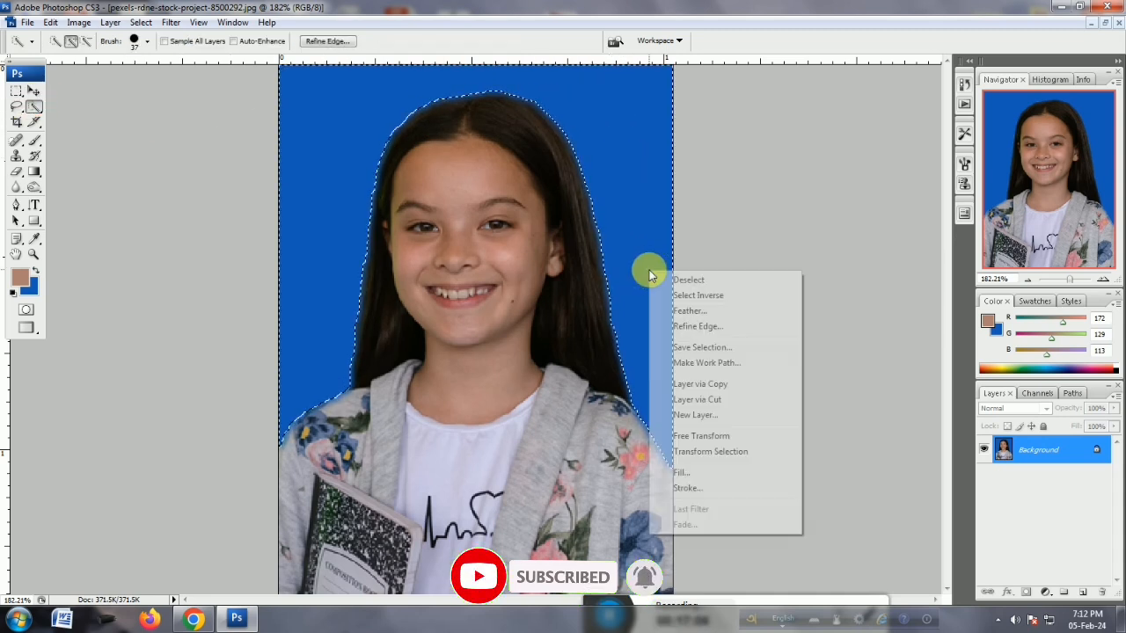
left_click(681, 310)
left_click(751, 229)
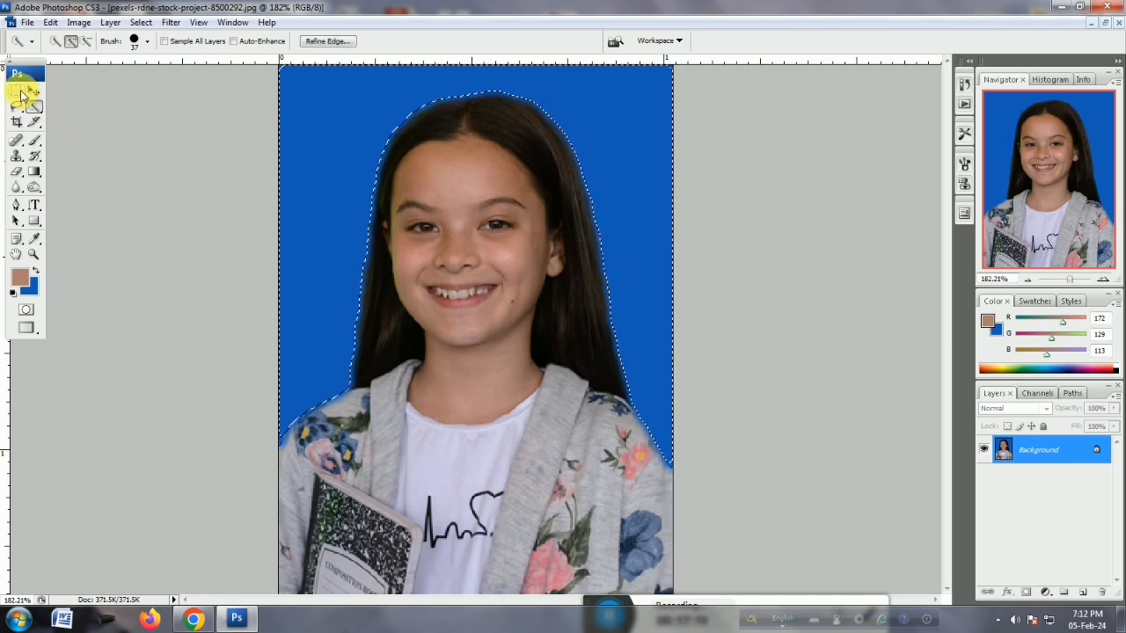
left_click(17, 90)
key("ctrl+d")
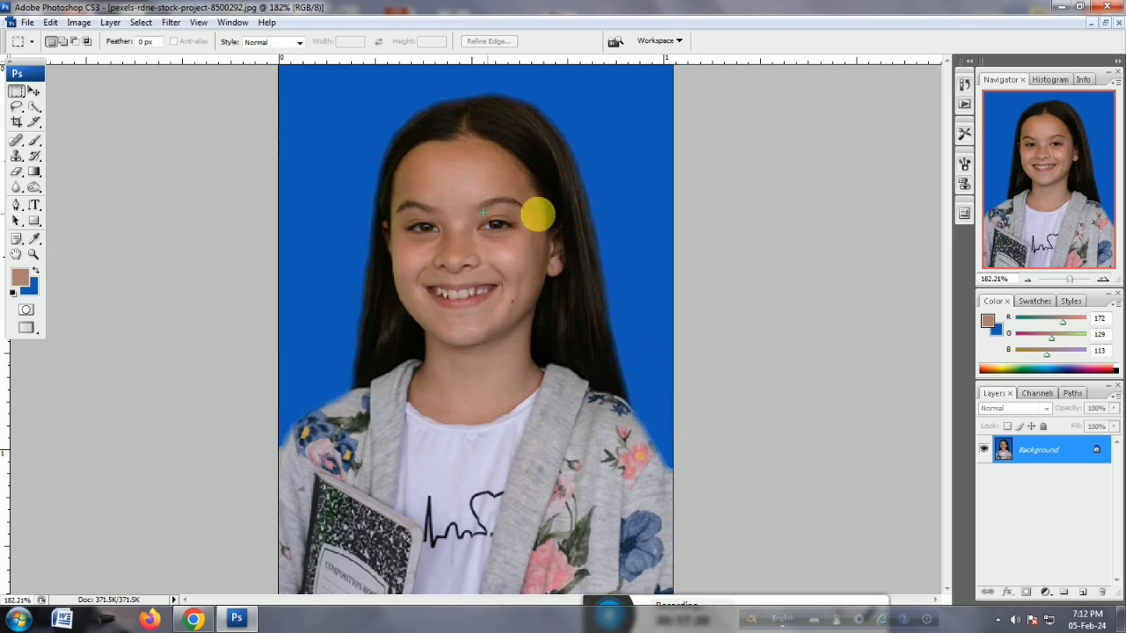
Blur the outer edge of the girl's hair beside her visible ear using a 6 px Blur brush at 66% strength.
left_click_drag(1071, 280, 1074, 283)
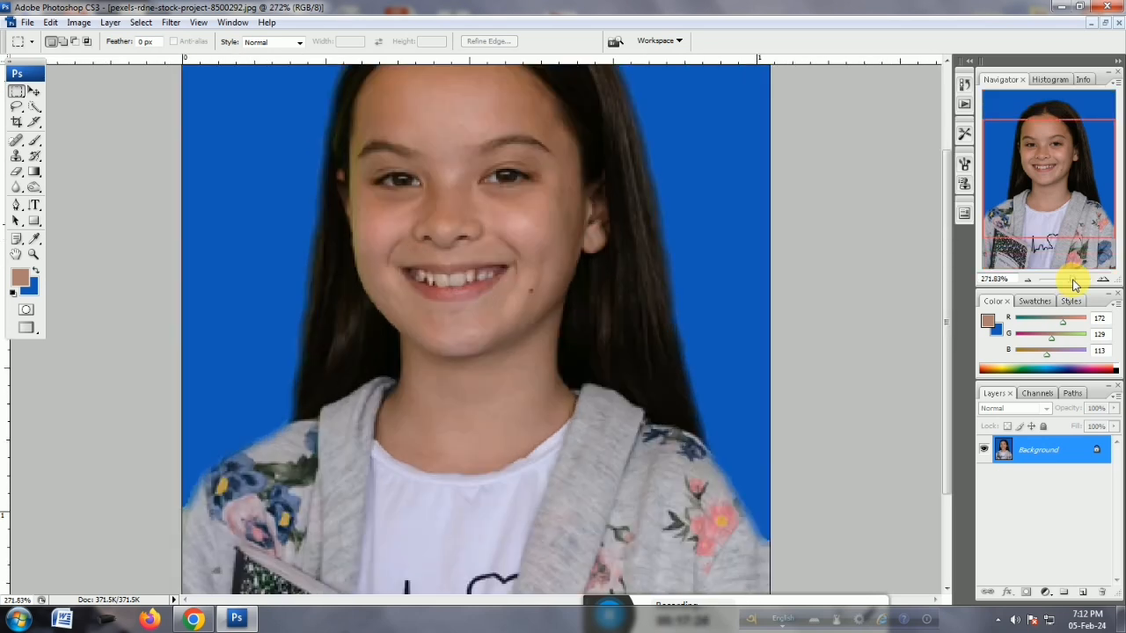
left_click_drag(1073, 283, 1078, 283)
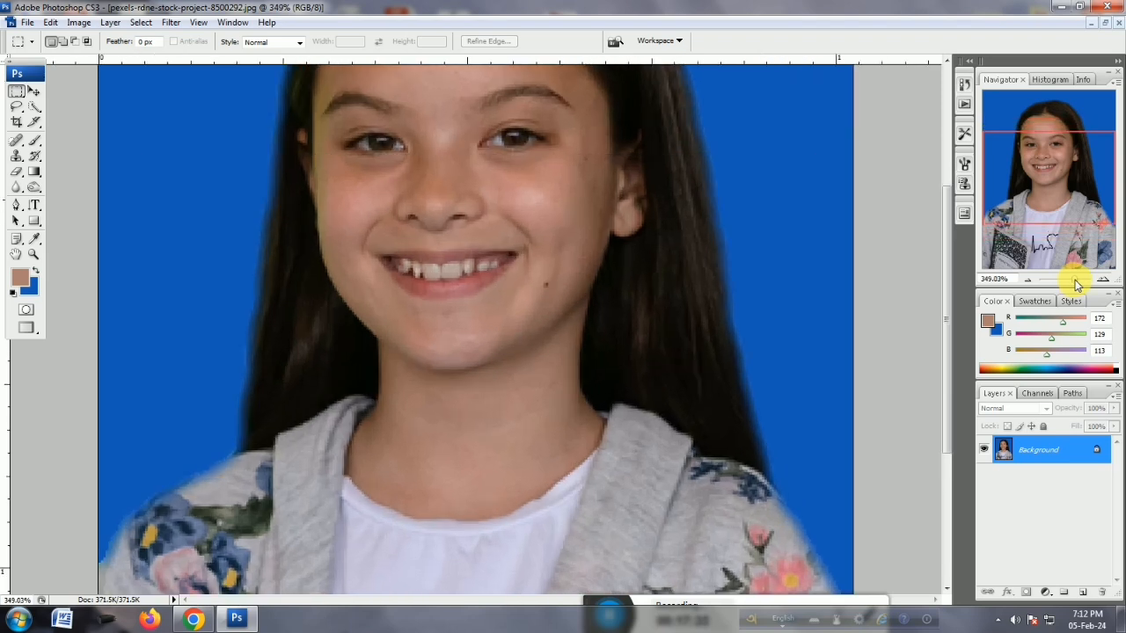
left_click_drag(1078, 284, 1064, 284)
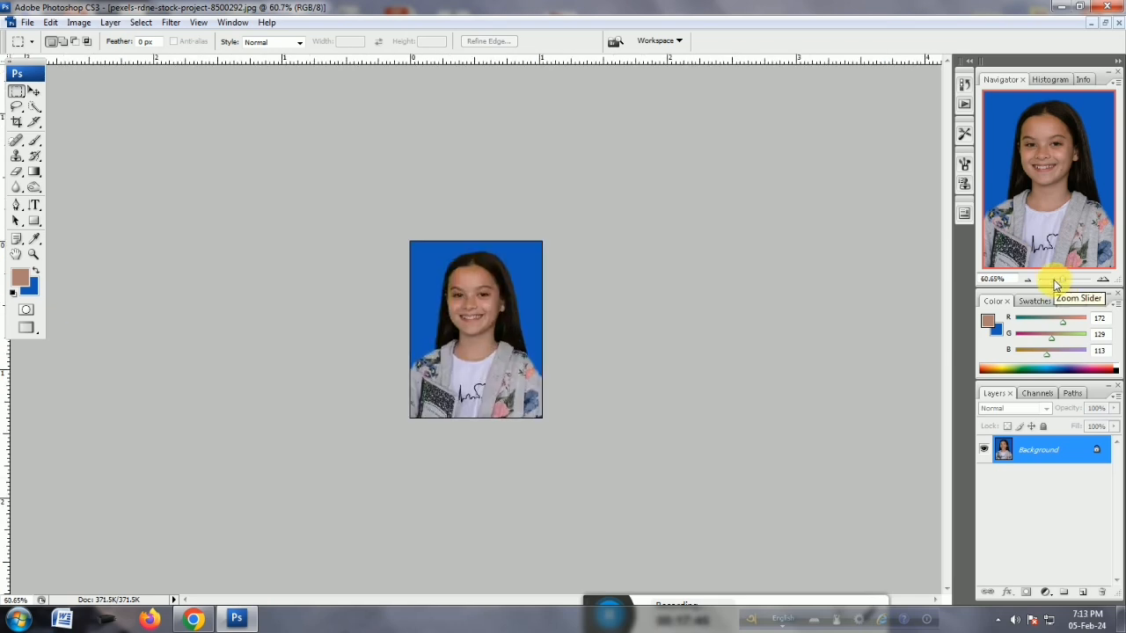
left_click_drag(1057, 285, 1079, 281)
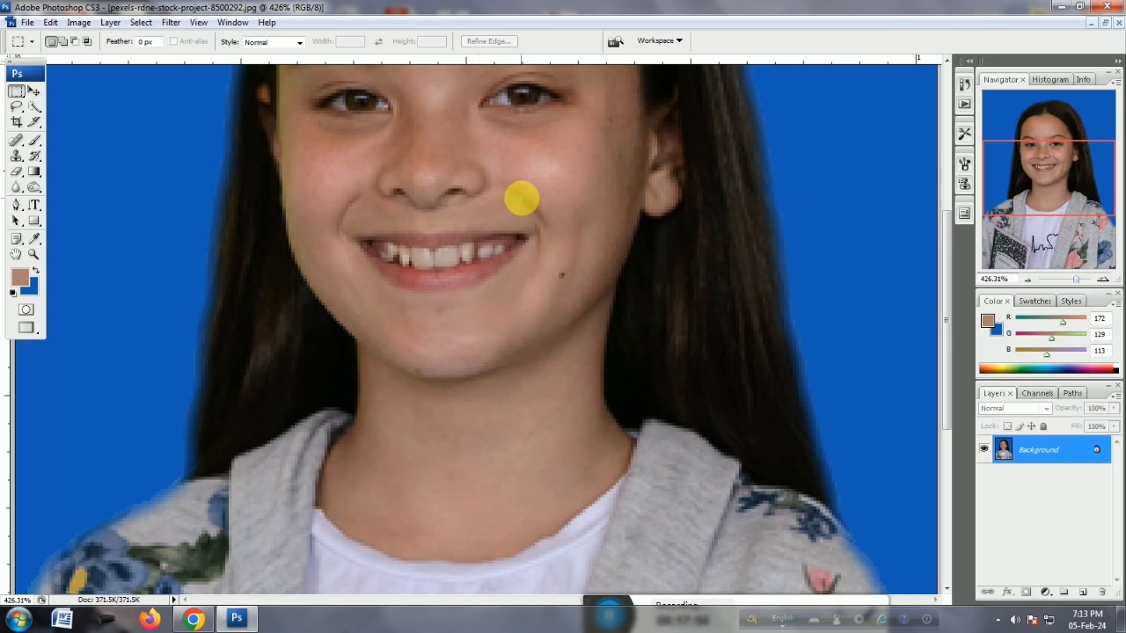
left_click(16, 190)
left_click(16, 190)
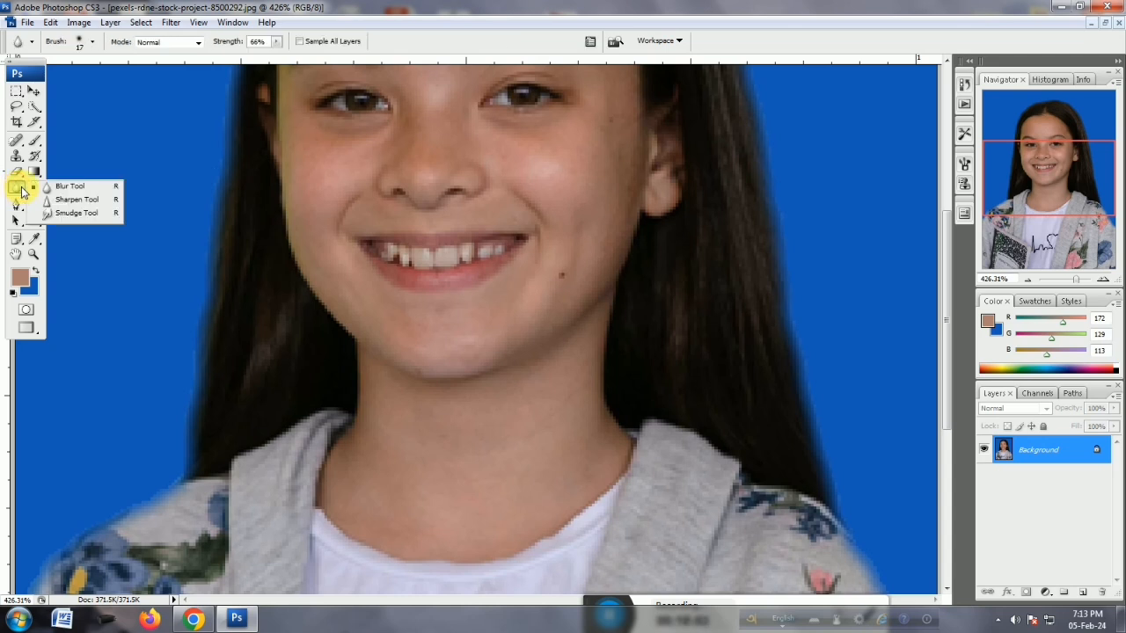
left_click(74, 186)
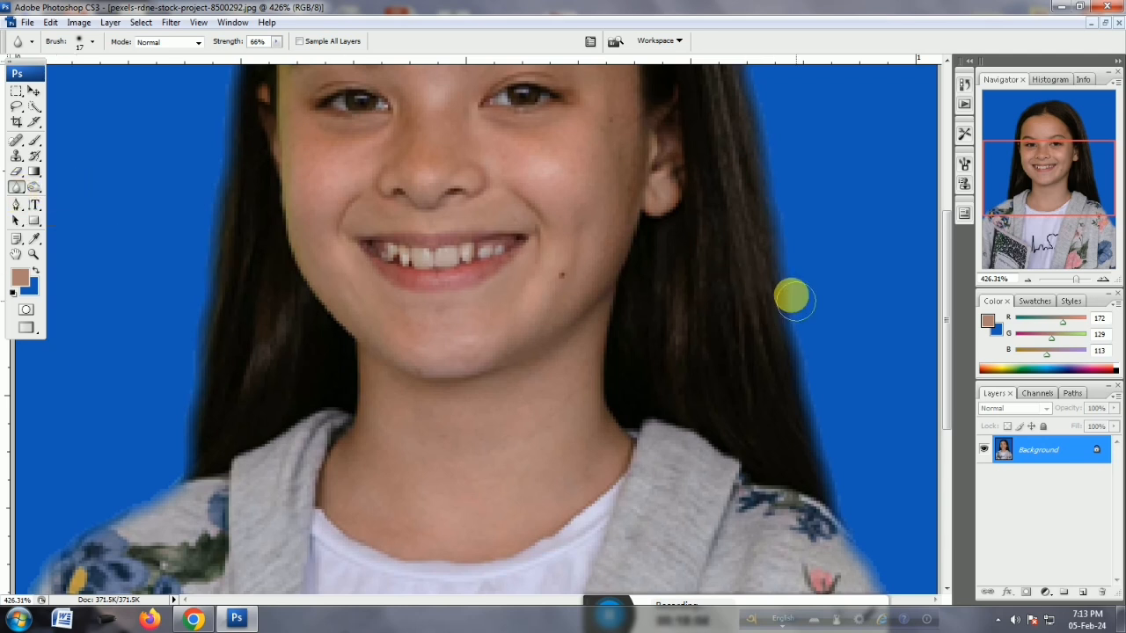
right_click(795, 281)
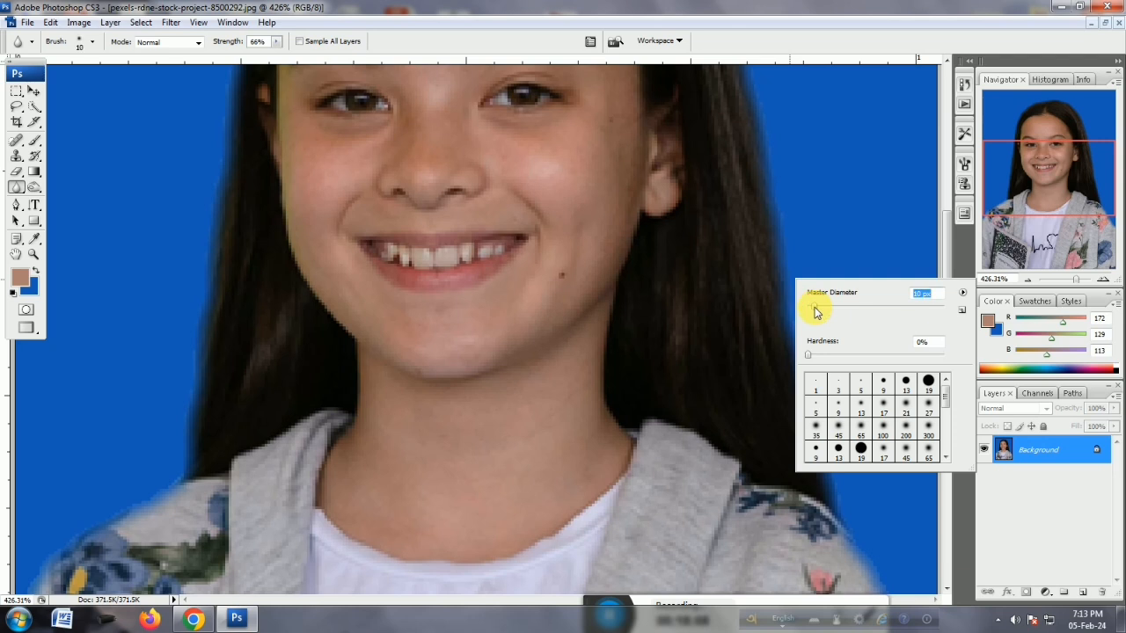
left_click(810, 306)
mouse_move(772, 199)
left_mouse_down()
mouse_move(782, 241)
mouse_move(774, 187)
mouse_move(776, 268)
mouse_move(841, 519)
mouse_move(772, 215)
mouse_move(759, 100)
left_mouse_up()
scroll(847, 314, "up", 5)
mouse_move(755, 262)
left_mouse_down()
mouse_move(760, 212)
mouse_move(761, 267)
mouse_move(708, 76)
left_mouse_up()
left_click_drag(1073, 282, 1078, 280)
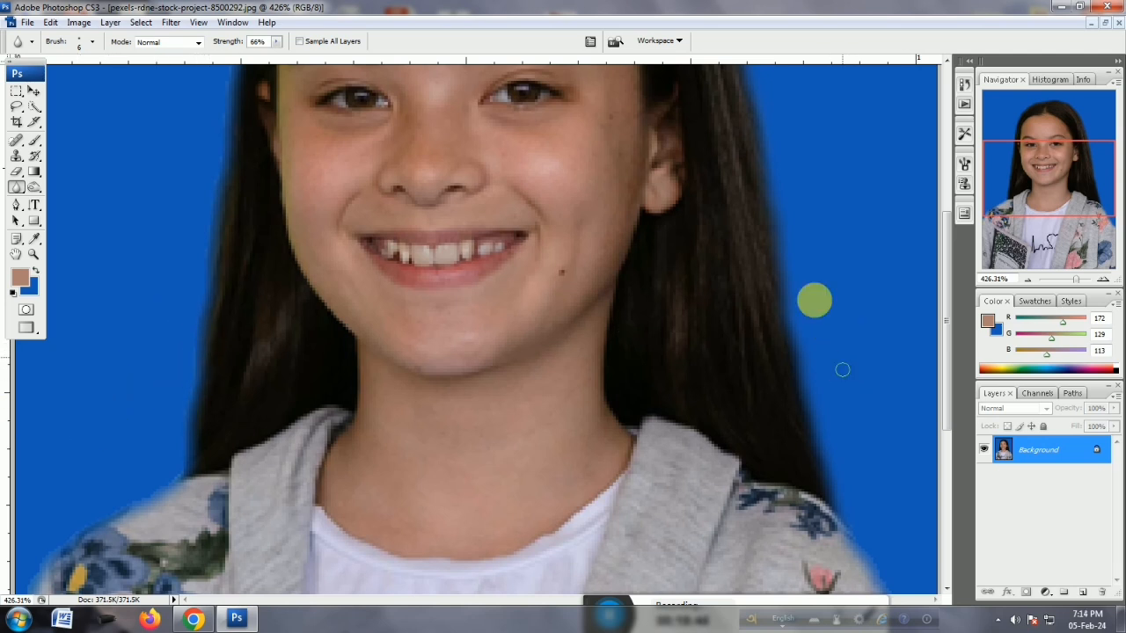
scroll(783, 304, "up", 2)
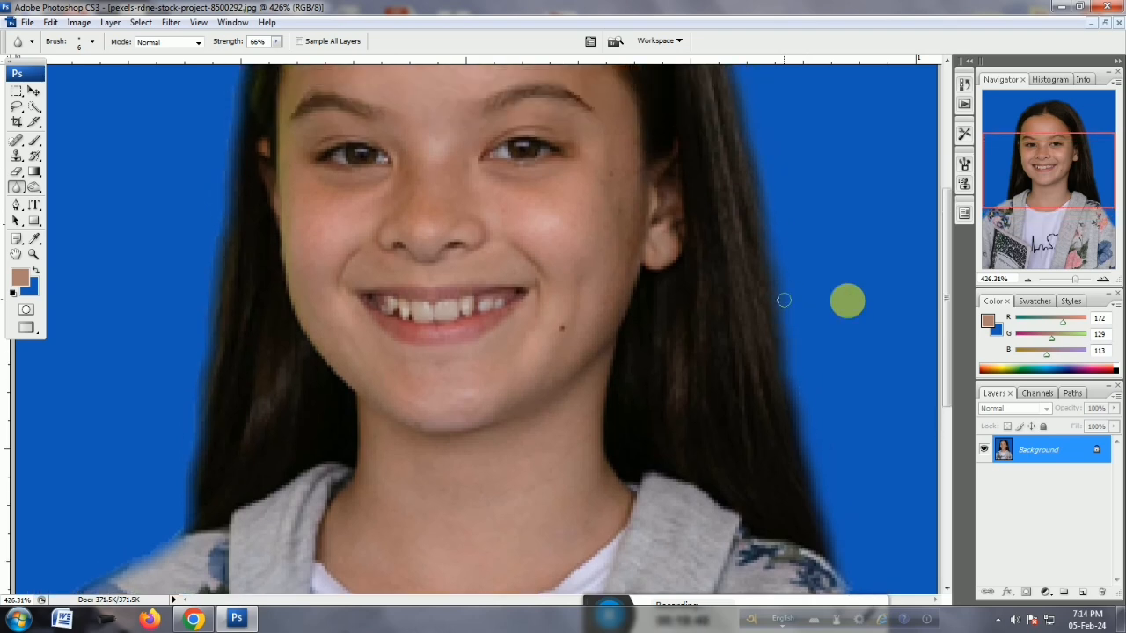
left_click_drag(1081, 283, 1067, 284)
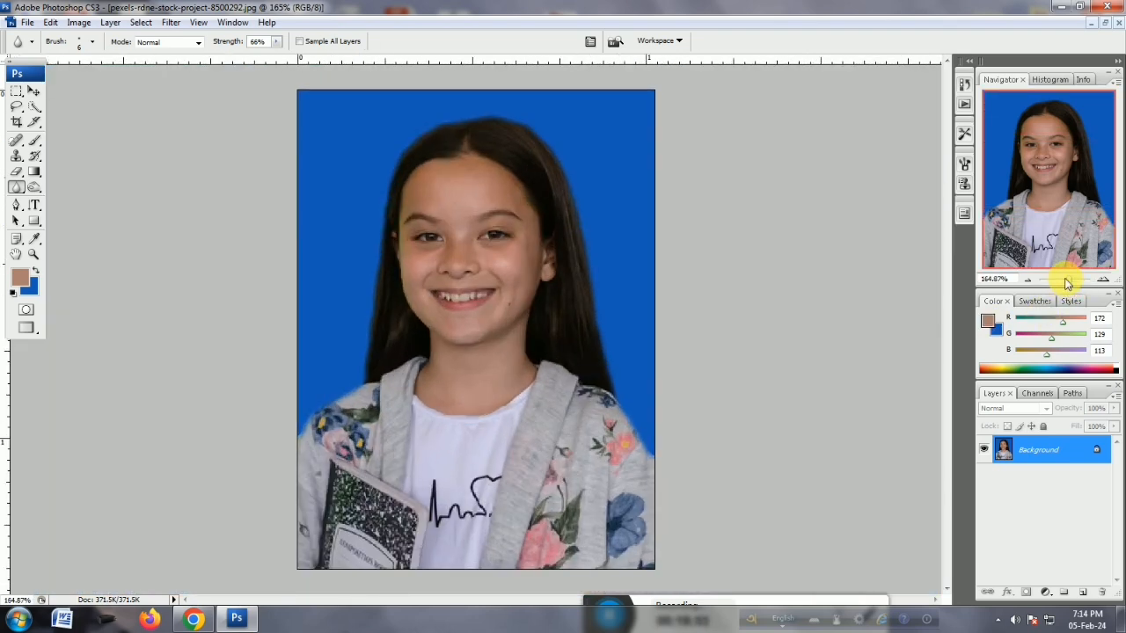
Undo the edge blurring and feathered fills around the girl and deselect the background.
key("ctrl+h")
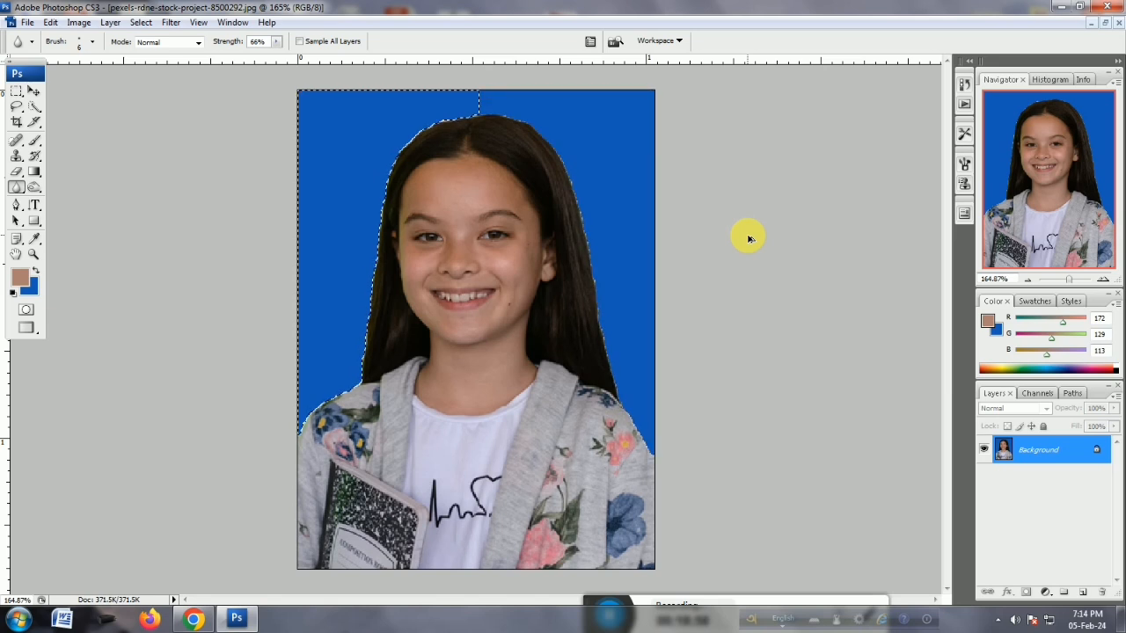
left_click(16, 91)
left_click(516, 168)
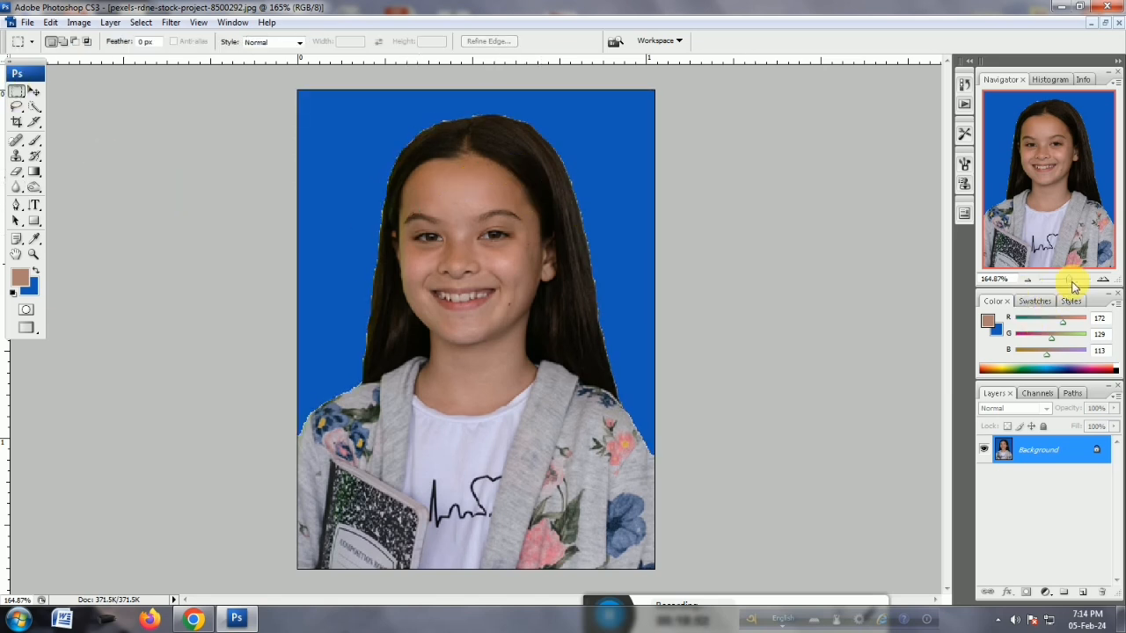
Blur the girl's outline over the top of her hair and down to the shoulder above the notebook using a 10 px Blur brush.
left_click_drag(1072, 286, 1073, 280)
scroll(779, 352, "up", 3)
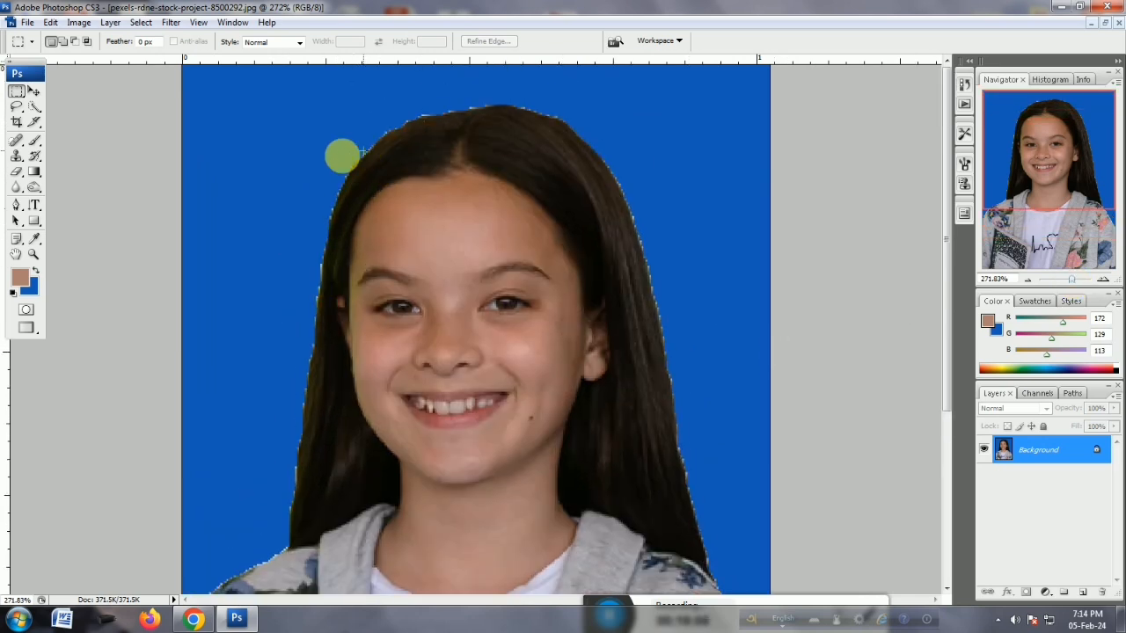
left_click(16, 186)
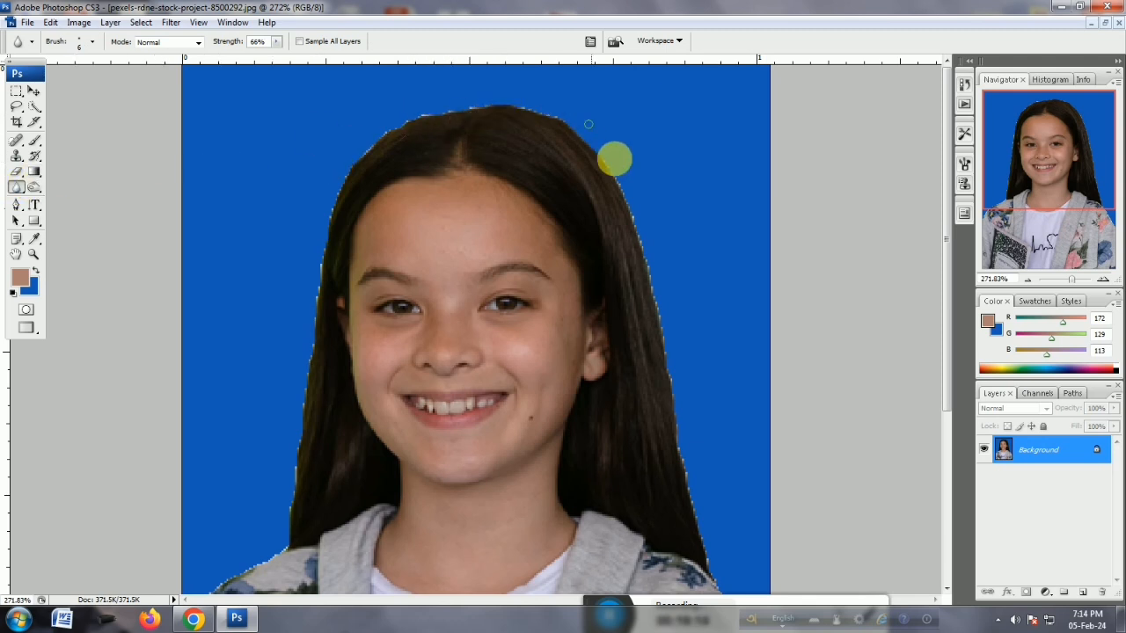
right_click(649, 201)
left_click(672, 229)
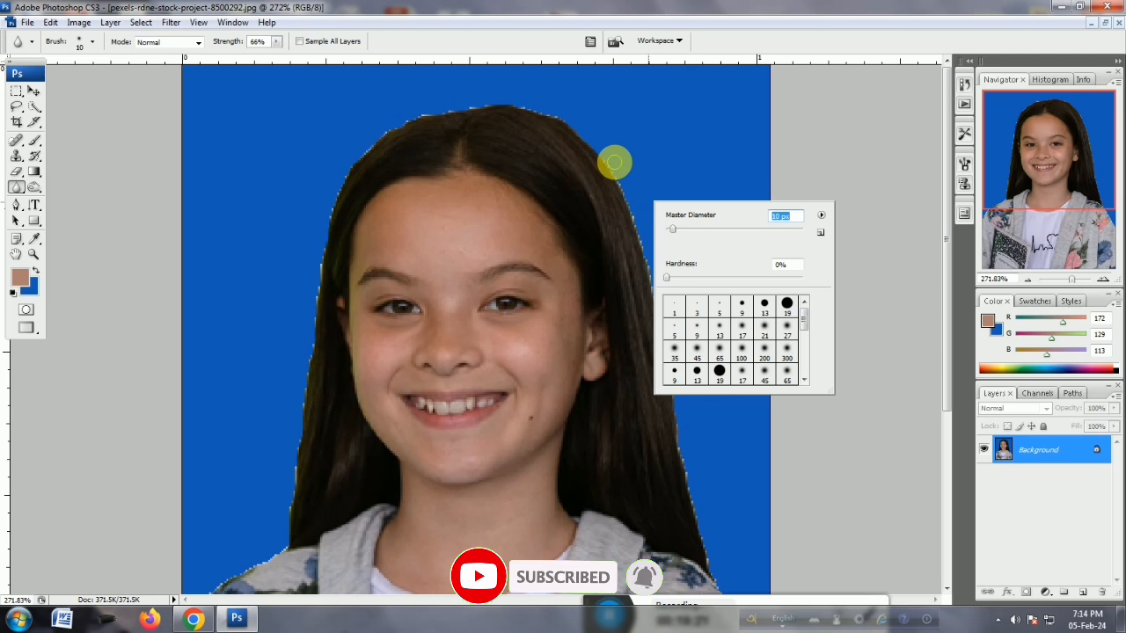
left_click_drag(605, 170, 608, 167)
mouse_move(620, 188)
left_mouse_down()
mouse_move(646, 261)
mouse_move(608, 160)
mouse_move(540, 106)
mouse_move(497, 101)
mouse_move(566, 120)
mouse_move(450, 106)
mouse_move(479, 102)
mouse_move(410, 112)
mouse_move(429, 115)
mouse_move(369, 144)
mouse_move(326, 198)
mouse_move(344, 168)
mouse_move(320, 302)
mouse_move(319, 257)
mouse_move(284, 523)
mouse_move(315, 311)
mouse_move(279, 501)
mouse_move(289, 482)
mouse_move(214, 585)
mouse_move(274, 544)
mouse_move(264, 558)
mouse_move(305, 427)
mouse_move(243, 560)
mouse_move(216, 578)
left_mouse_up()
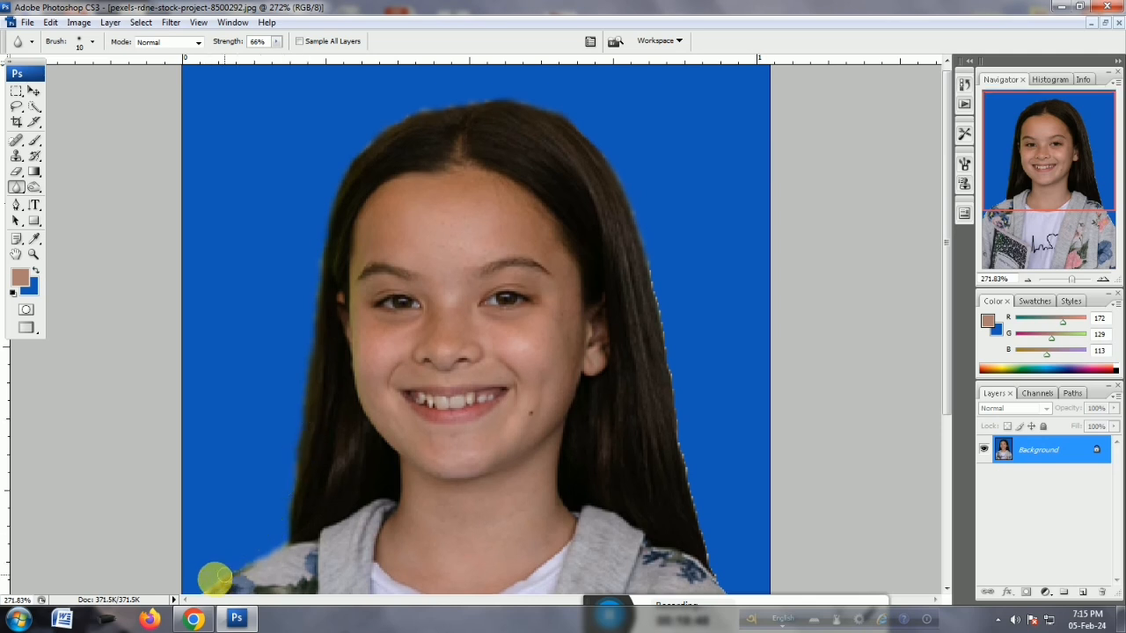
mouse_move(321, 290)
left_mouse_down()
mouse_move(311, 323)
mouse_move(350, 139)
mouse_move(356, 147)
mouse_move(483, 100)
mouse_move(403, 117)
mouse_move(550, 111)
mouse_move(594, 136)
mouse_move(604, 156)
mouse_move(581, 127)
mouse_move(625, 202)
mouse_move(658, 349)
left_mouse_up()
Blur the outer edge of the hair beside her visible ear and the shoulder below it using the 10 px Blur brush.
scroll(657, 351, "down", 3)
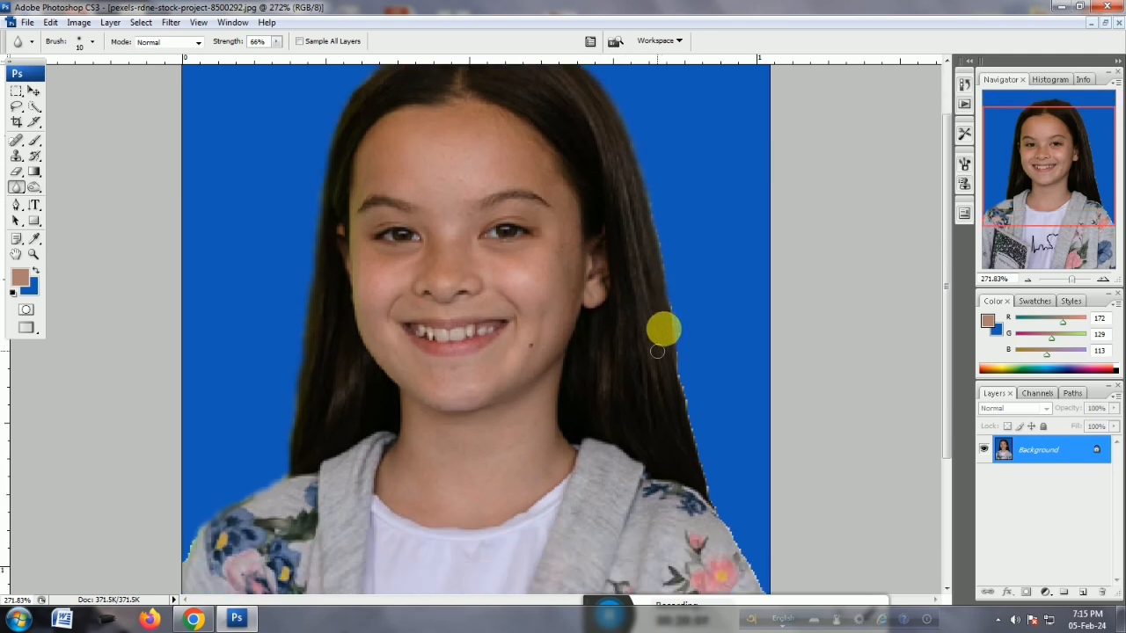
mouse_move(636, 146)
left_mouse_down()
mouse_move(673, 305)
mouse_move(664, 242)
mouse_move(686, 416)
mouse_move(674, 337)
mouse_move(675, 369)
mouse_move(708, 501)
mouse_move(708, 487)
mouse_move(733, 560)
mouse_move(751, 570)
mouse_move(780, 536)
mouse_move(769, 546)
mouse_move(708, 452)
mouse_move(696, 371)
mouse_move(694, 397)
left_mouse_up()
scroll(777, 537, "down", 1)
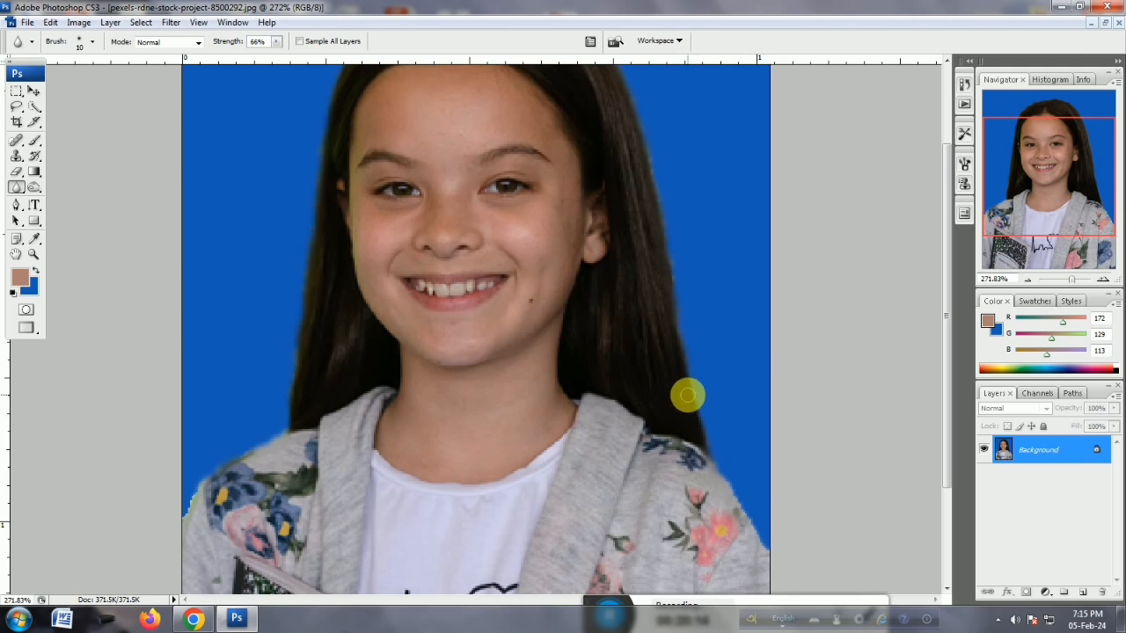
mouse_move(775, 563)
left_mouse_down()
mouse_move(709, 455)
mouse_move(651, 174)
mouse_move(628, 161)
left_mouse_up()
Blur the crown of the hair once more, then view the whole photo.
scroll(642, 304, "up", 2)
scroll(643, 305, "up", 2)
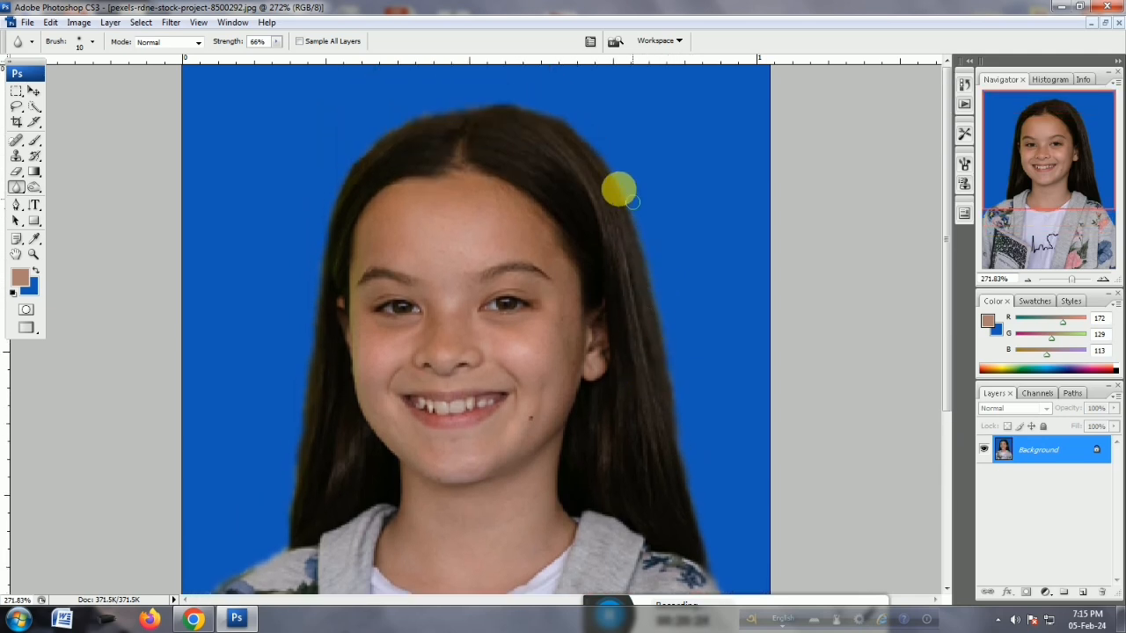
left_click_drag(503, 97, 390, 115)
left_click_drag(1071, 281, 1068, 283)
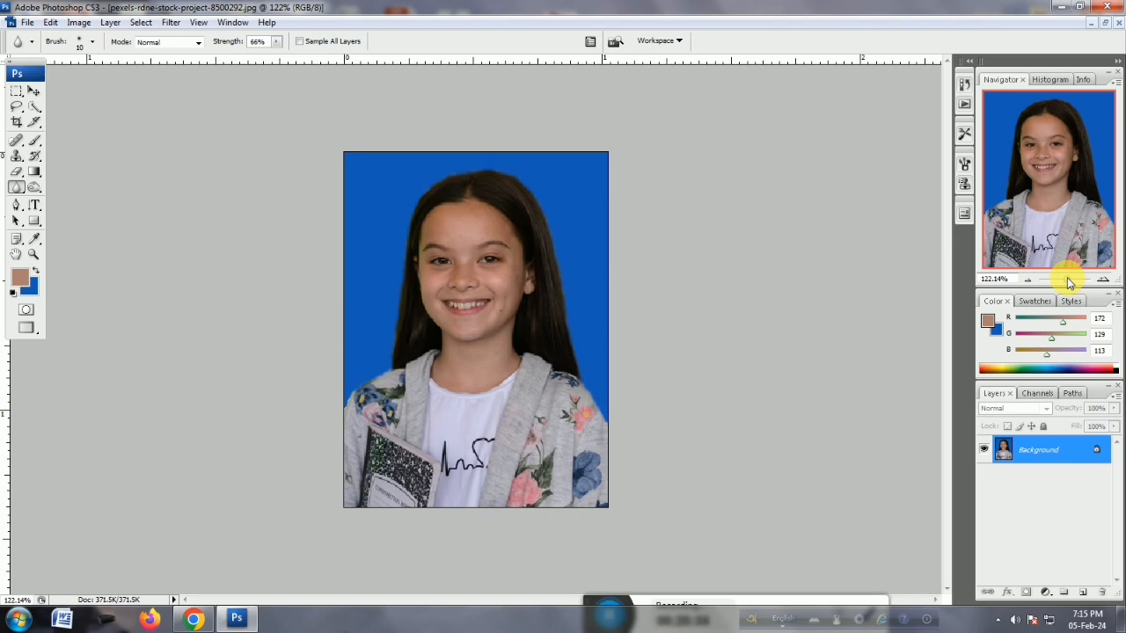
left_click_drag(1069, 282, 1070, 282)
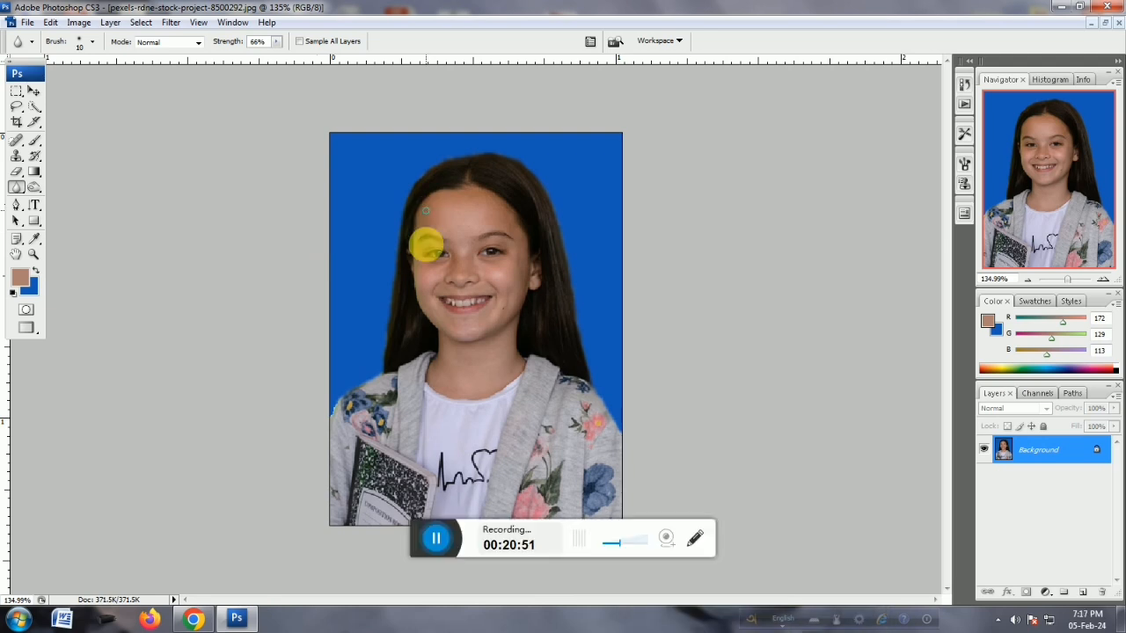
left_click_drag(416, 530, 607, 614)
left_click(691, 295)
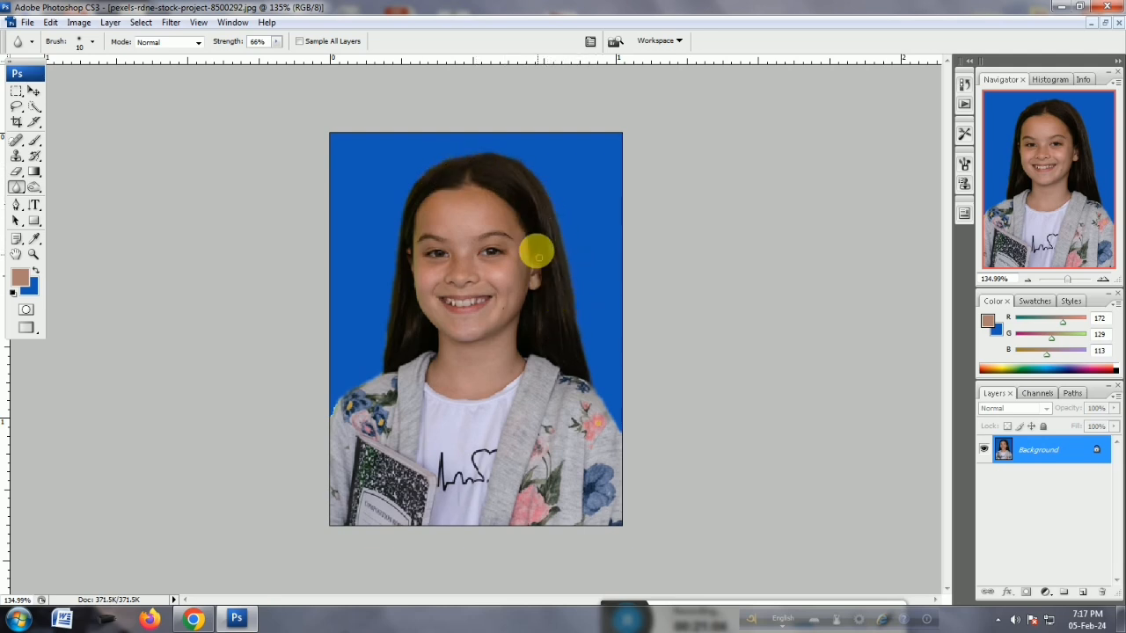
Darken the hair from the crown down past the visible ear using a 21 px Burn brush, Midtones range, 44% exposure.
left_click(1071, 279)
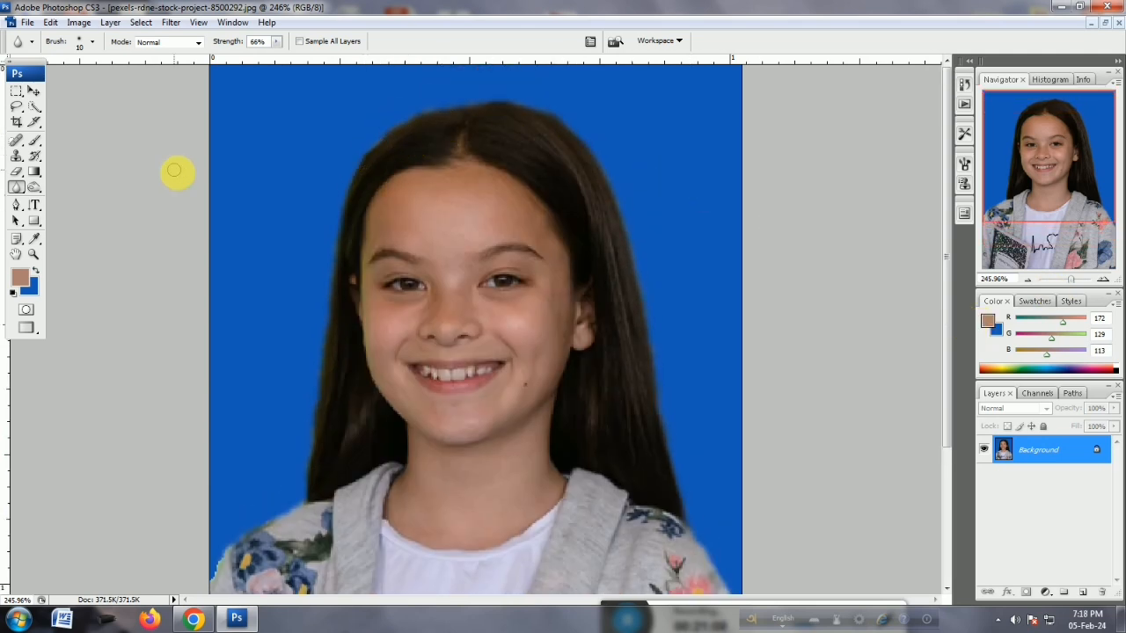
left_click(35, 192)
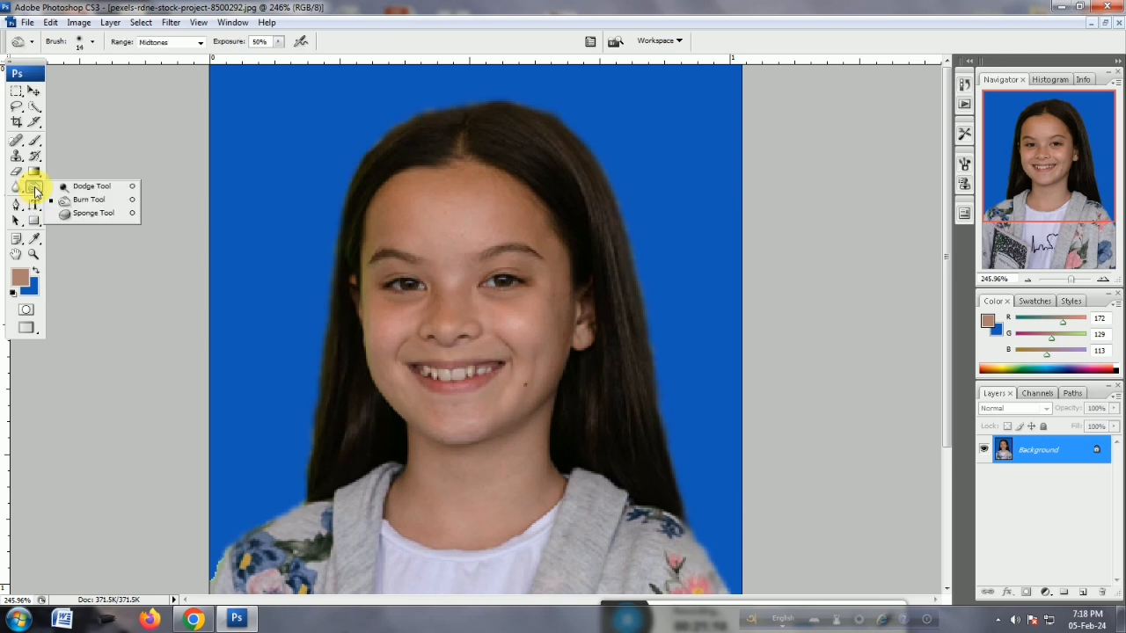
left_click(84, 201)
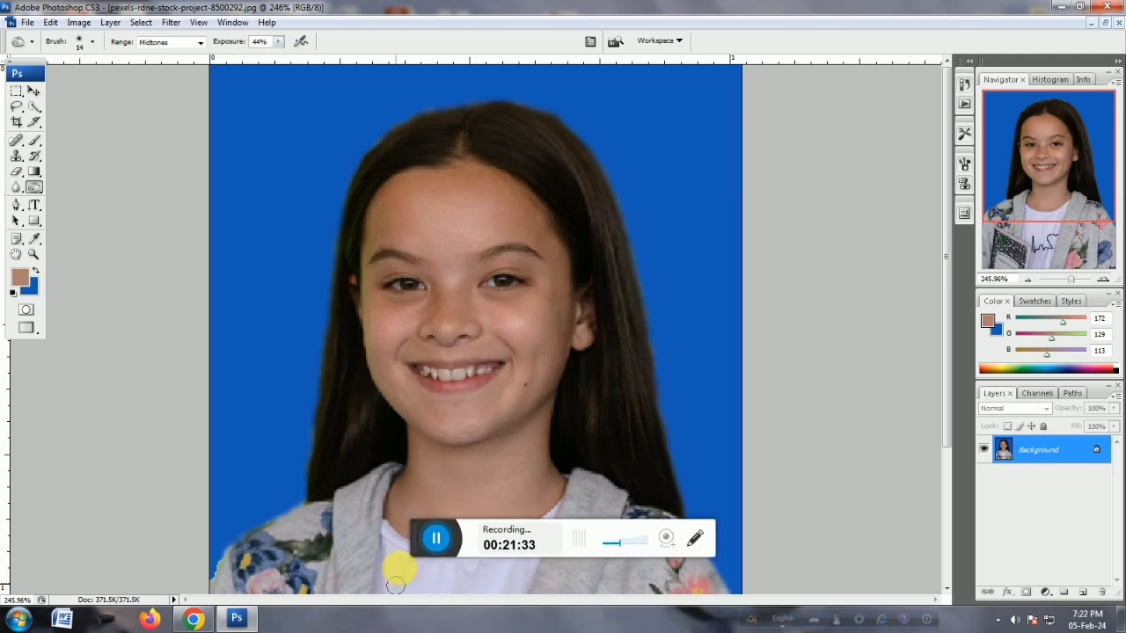
left_click_drag(426, 547, 646, 611)
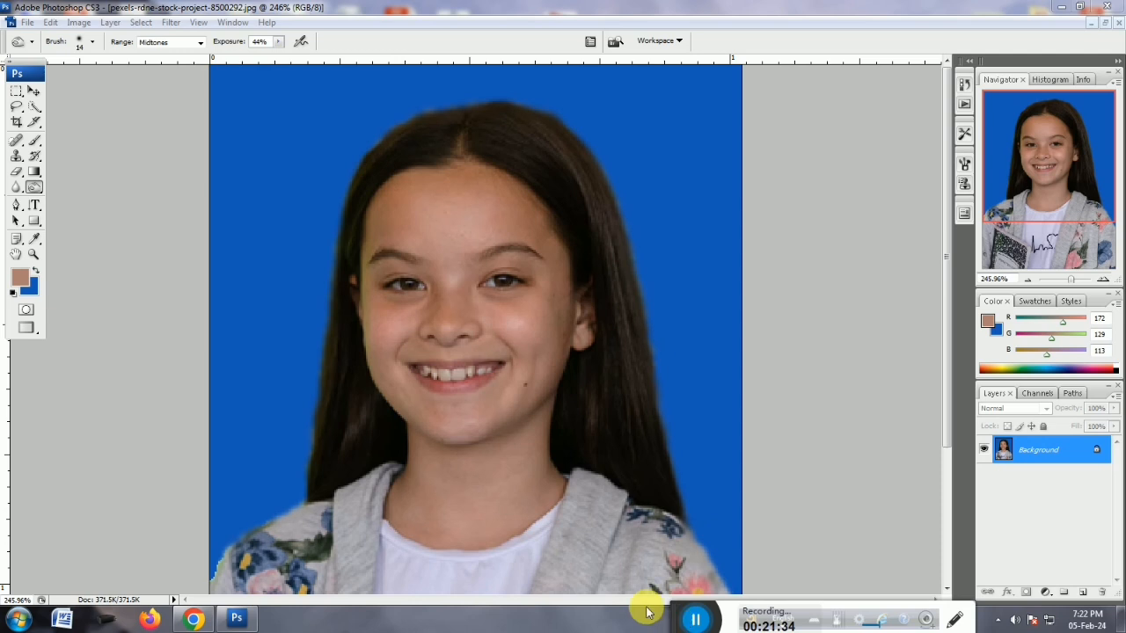
right_click(600, 209)
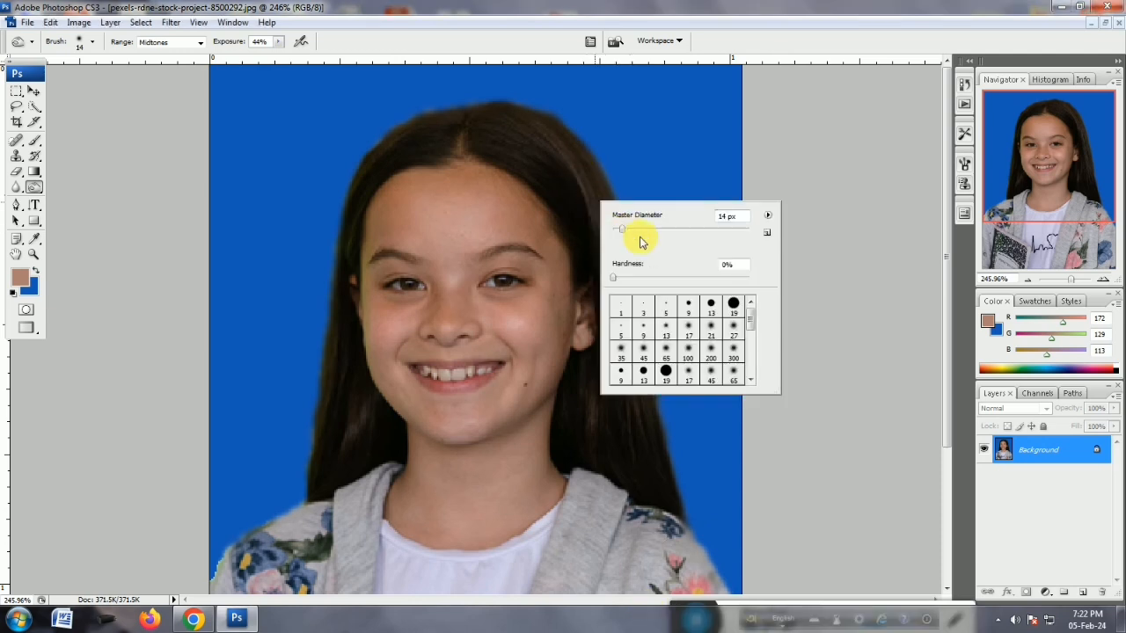
left_click_drag(632, 230, 636, 231)
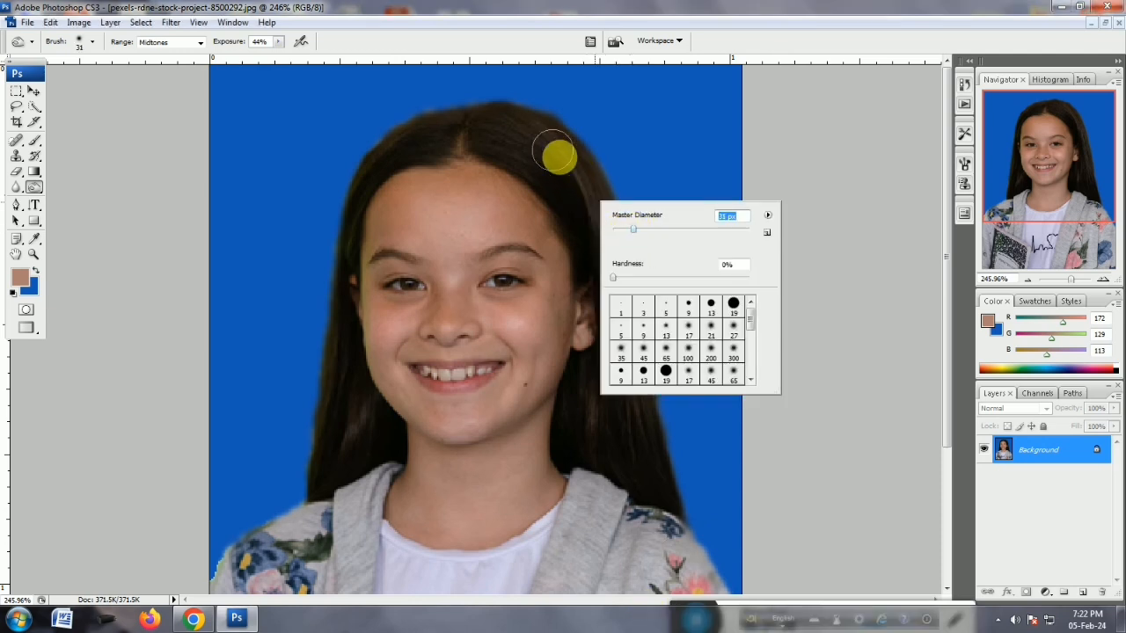
mouse_move(512, 136)
left_mouse_down()
mouse_move(564, 149)
mouse_move(604, 219)
mouse_move(636, 402)
mouse_move(592, 431)
mouse_move(597, 401)
left_mouse_up()
left_click(641, 375)
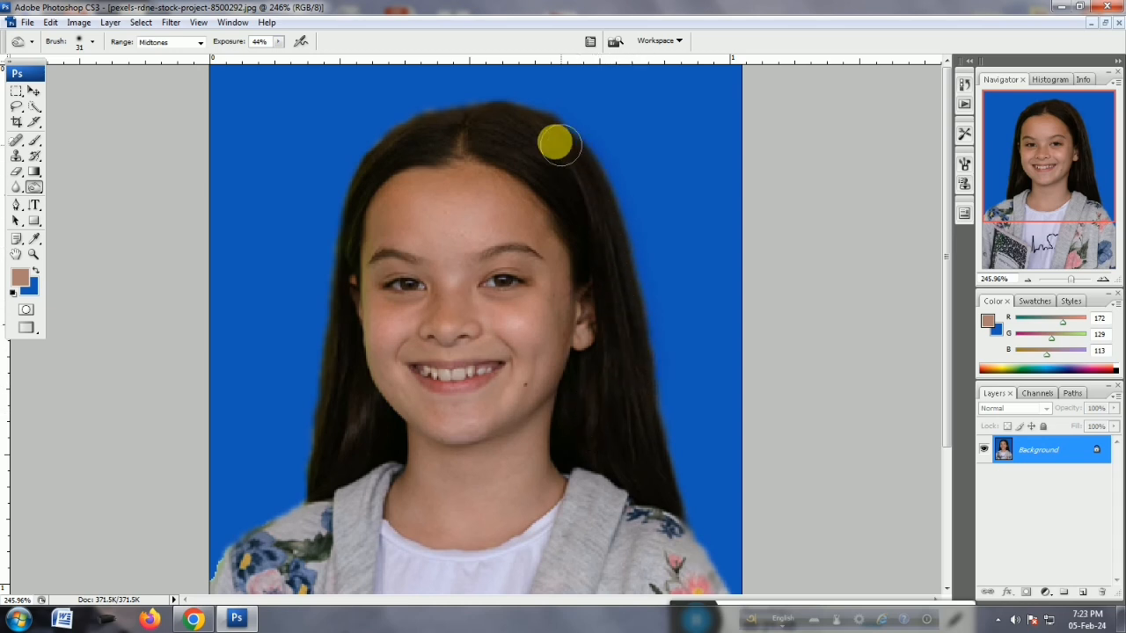
Burn the hair on the opposite side of her face and go over the lengths beside the visible ear again.
mouse_move(433, 127)
left_mouse_down()
mouse_move(383, 152)
mouse_move(370, 179)
mouse_move(365, 403)
mouse_move(349, 447)
mouse_move(330, 446)
mouse_move(340, 380)
left_mouse_up()
mouse_move(617, 422)
left_mouse_down()
mouse_move(631, 419)
mouse_move(607, 402)
mouse_move(608, 381)
mouse_move(597, 391)
left_mouse_up()
mouse_move(597, 268)
left_mouse_down()
mouse_move(595, 217)
mouse_move(555, 159)
mouse_move(643, 427)
mouse_move(593, 217)
mouse_move(555, 156)
left_mouse_up()
mouse_move(358, 444)
left_mouse_down()
mouse_move(366, 413)
mouse_move(352, 447)
mouse_move(339, 424)
left_mouse_up()
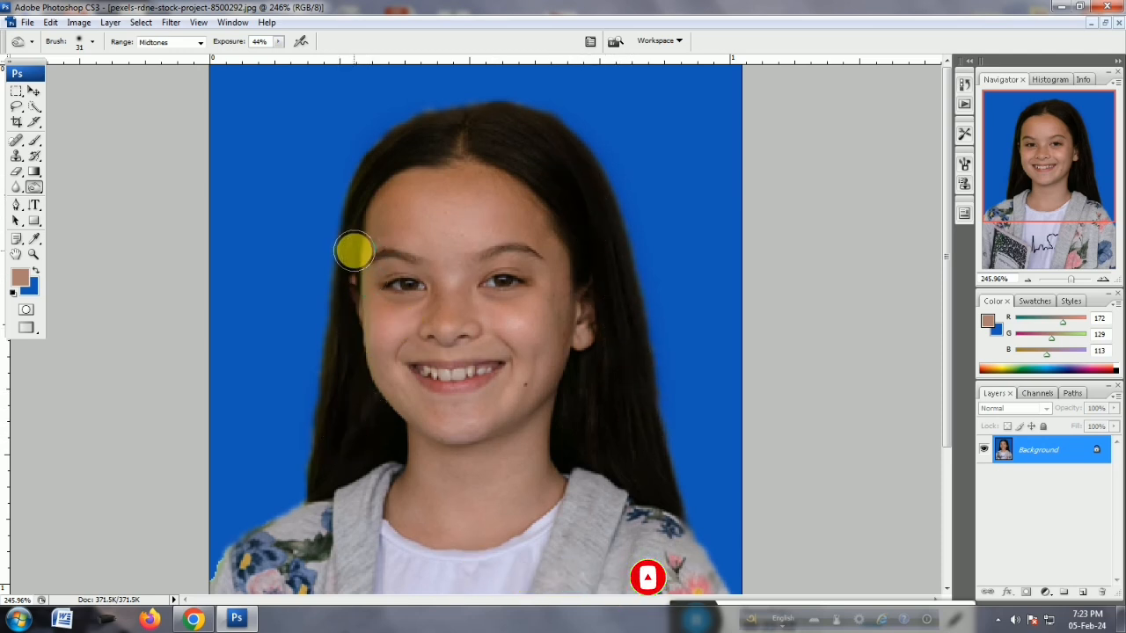
Reduce the Burn brush to 16 px and darken the hair from the temple up to the parting.
right_click(354, 252)
left_click(345, 238)
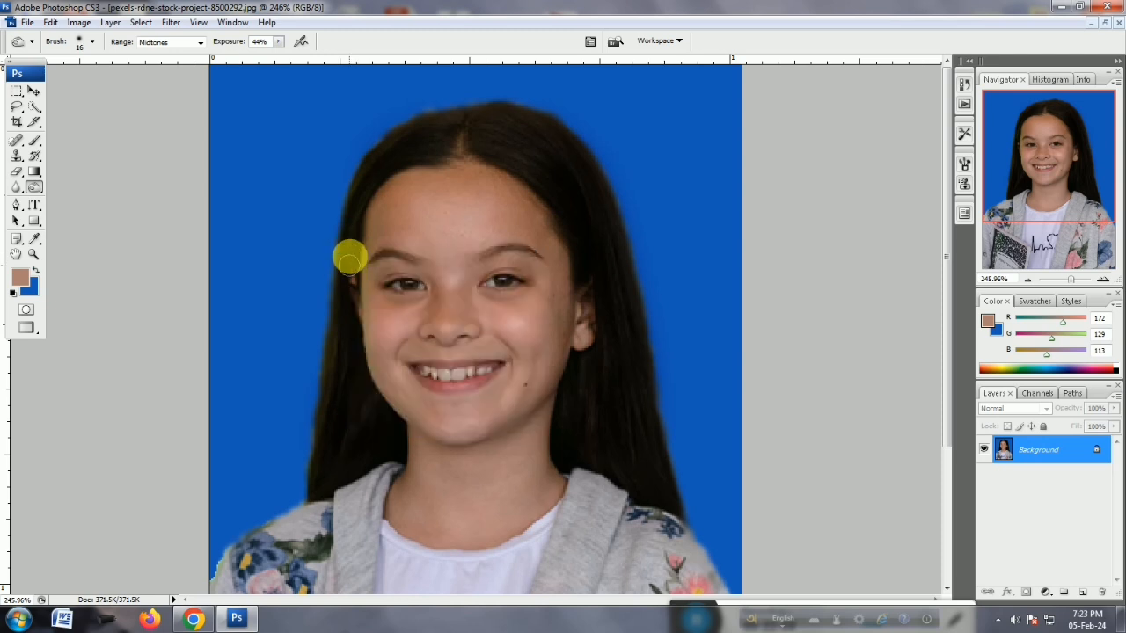
mouse_move(355, 202)
left_mouse_down()
mouse_move(382, 153)
mouse_move(435, 121)
mouse_move(480, 118)
left_mouse_up()
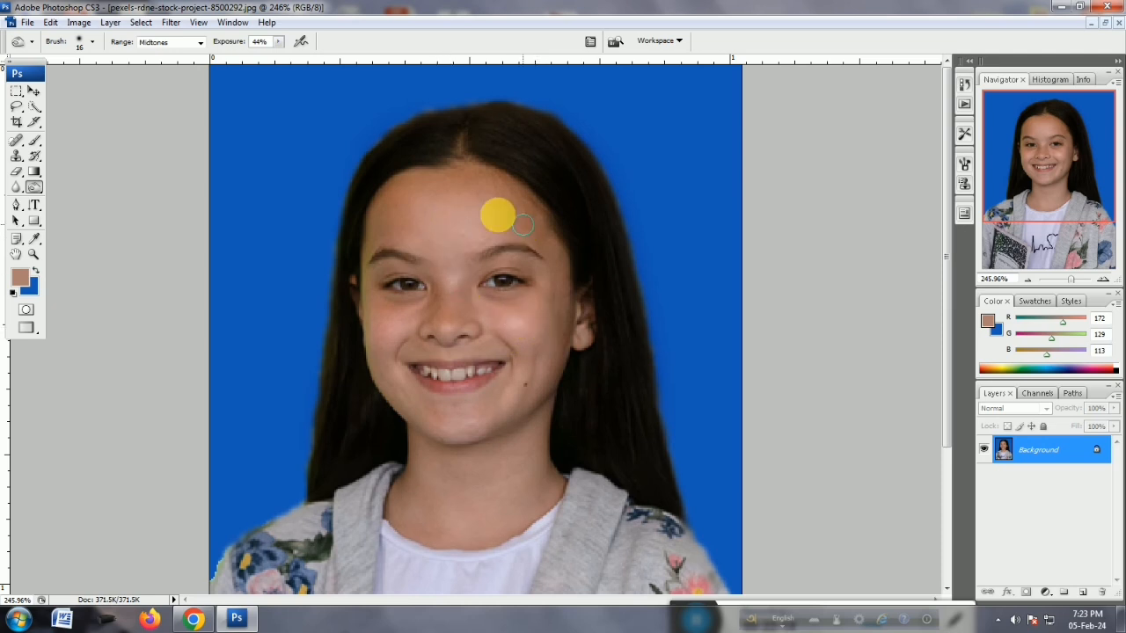
Choose the Brush tool for retouching the mole on the girl's lower cheek.
left_click(1074, 281)
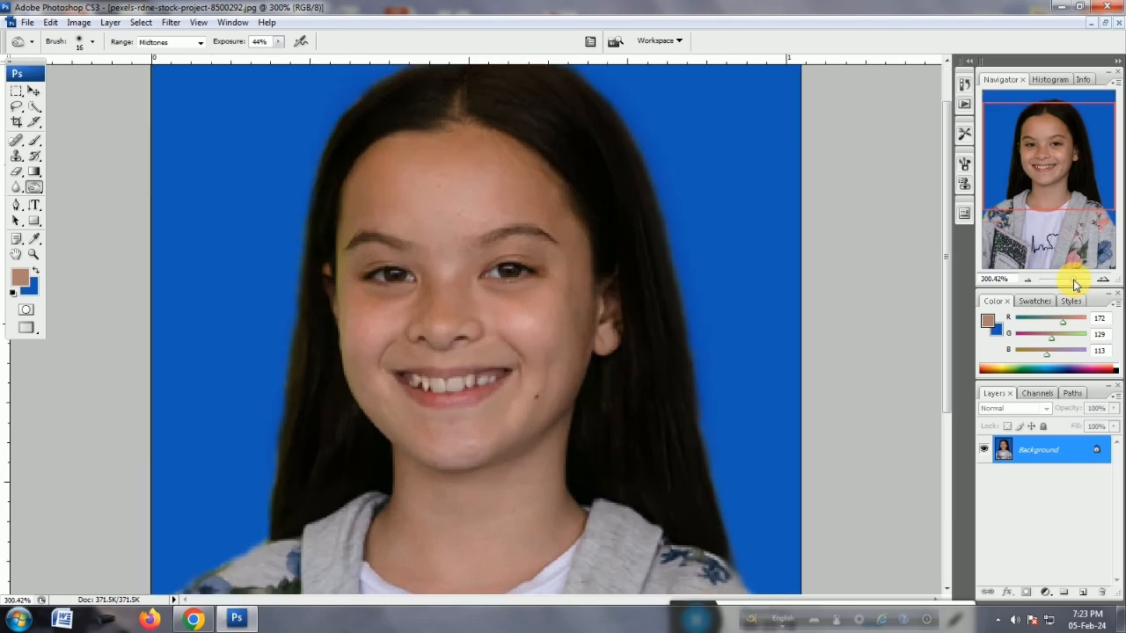
left_click_drag(1077, 282, 1081, 281)
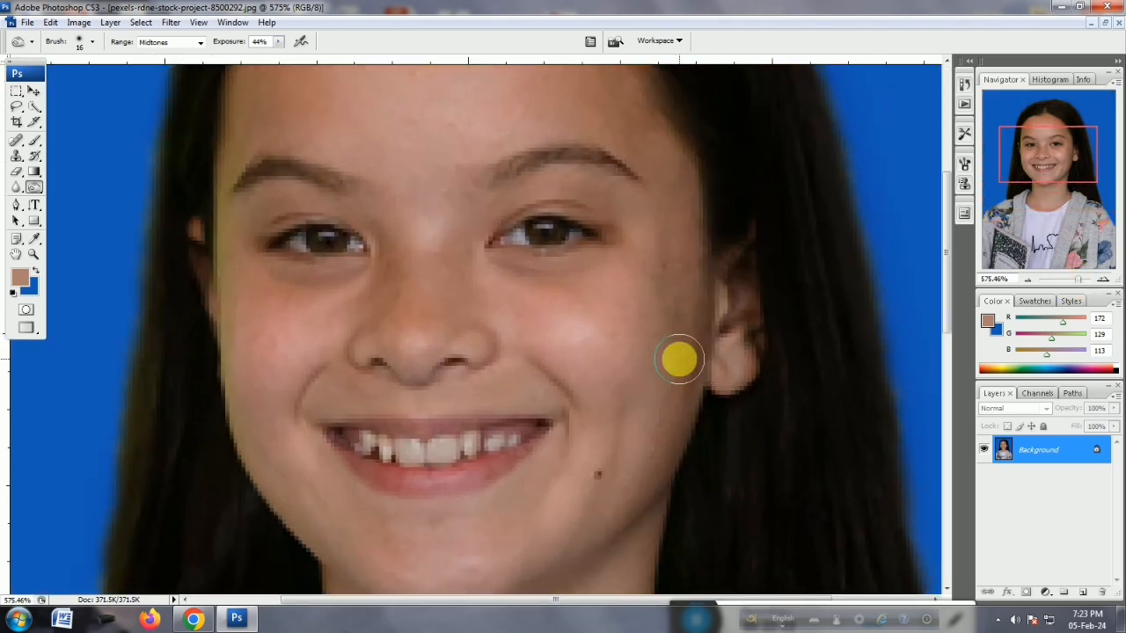
left_click_drag(653, 427, 616, 238)
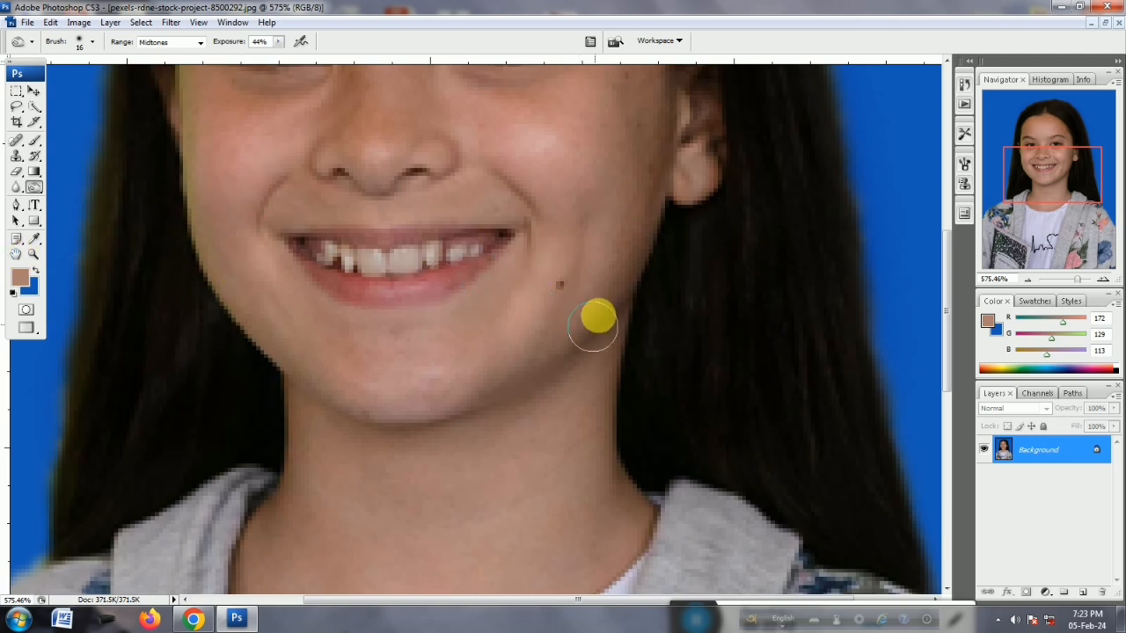
left_click(35, 144)
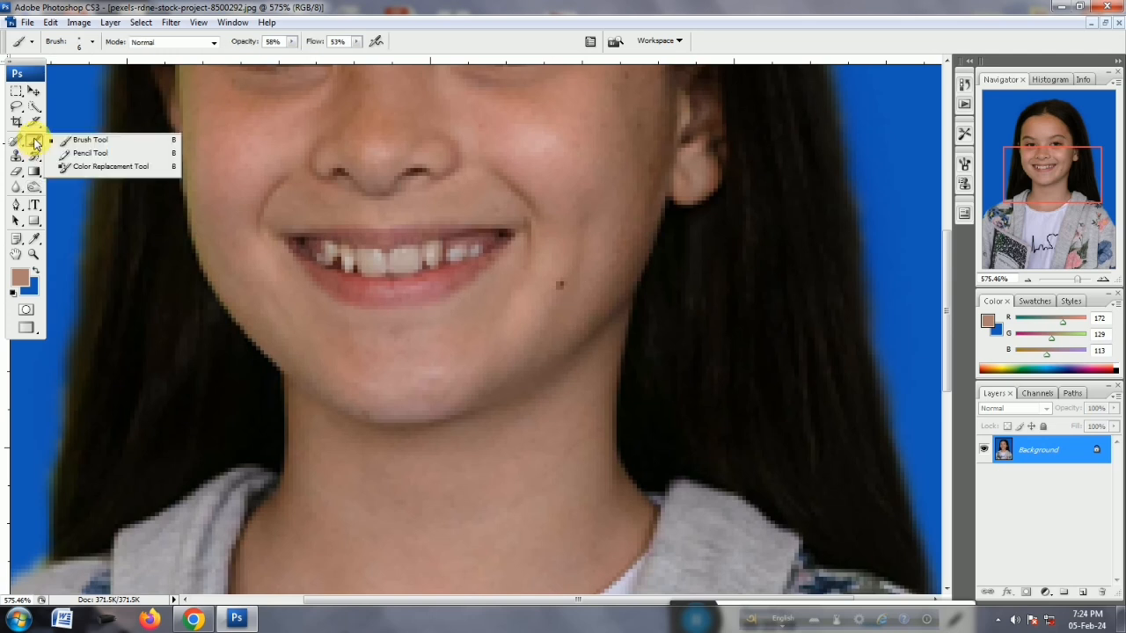
left_click(101, 142)
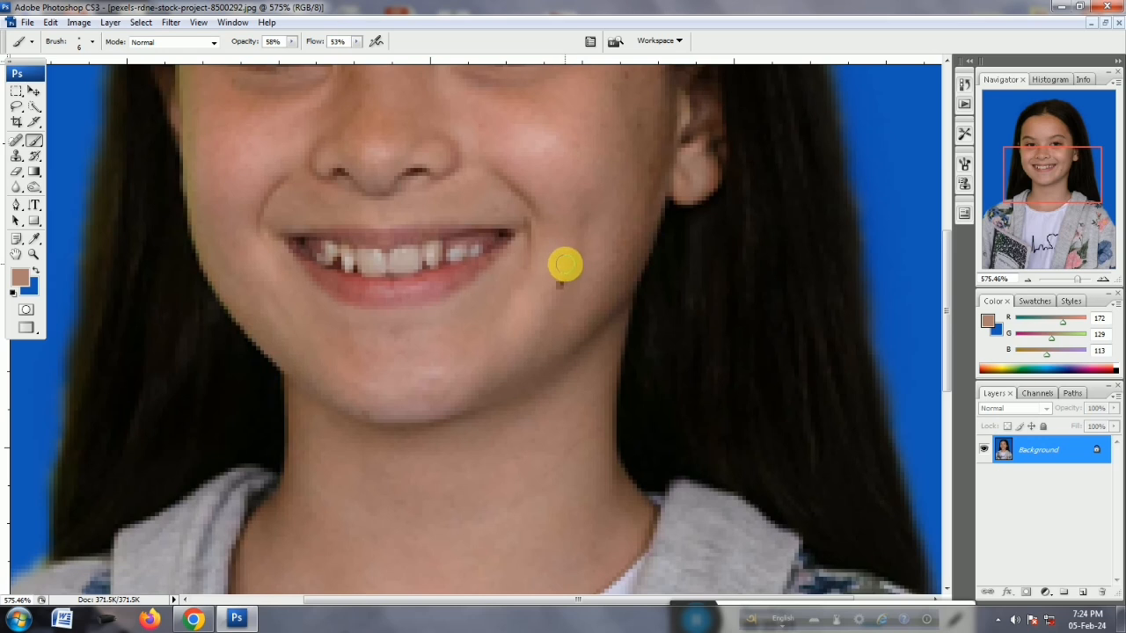
Set the foreground colour to a very dark brown, RGB 31, 13, 7.
left_click(20, 278)
left_click(766, 378)
left_click(959, 212)
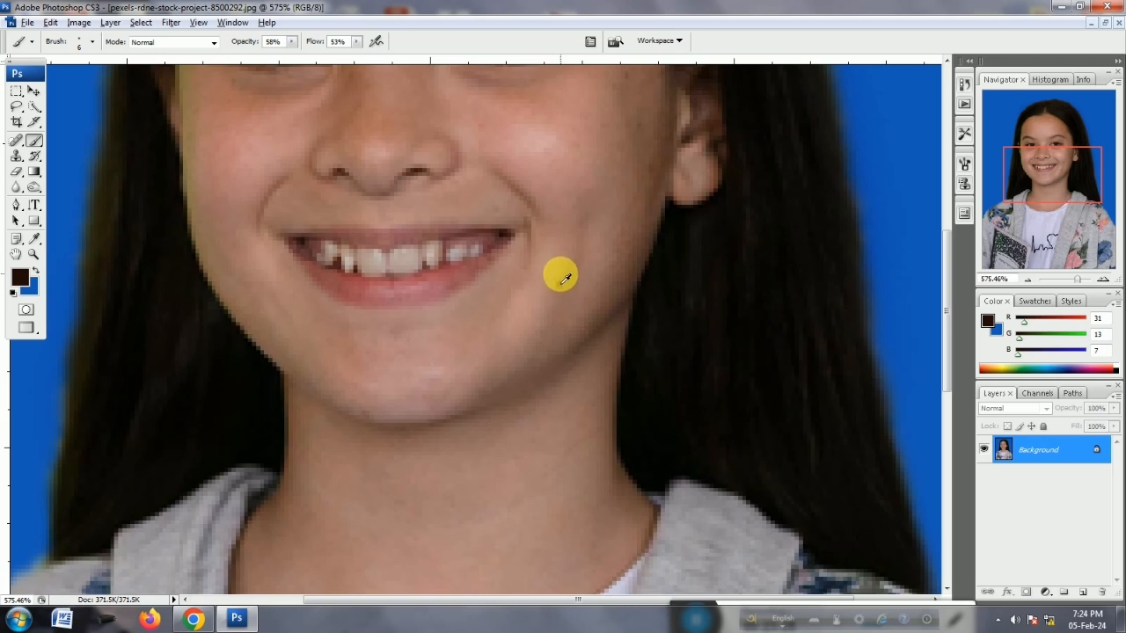
Sample the skin colour beside the cheek mole, set the brush to 3 px and dab over the mole.
left_click(564, 278, "alt")
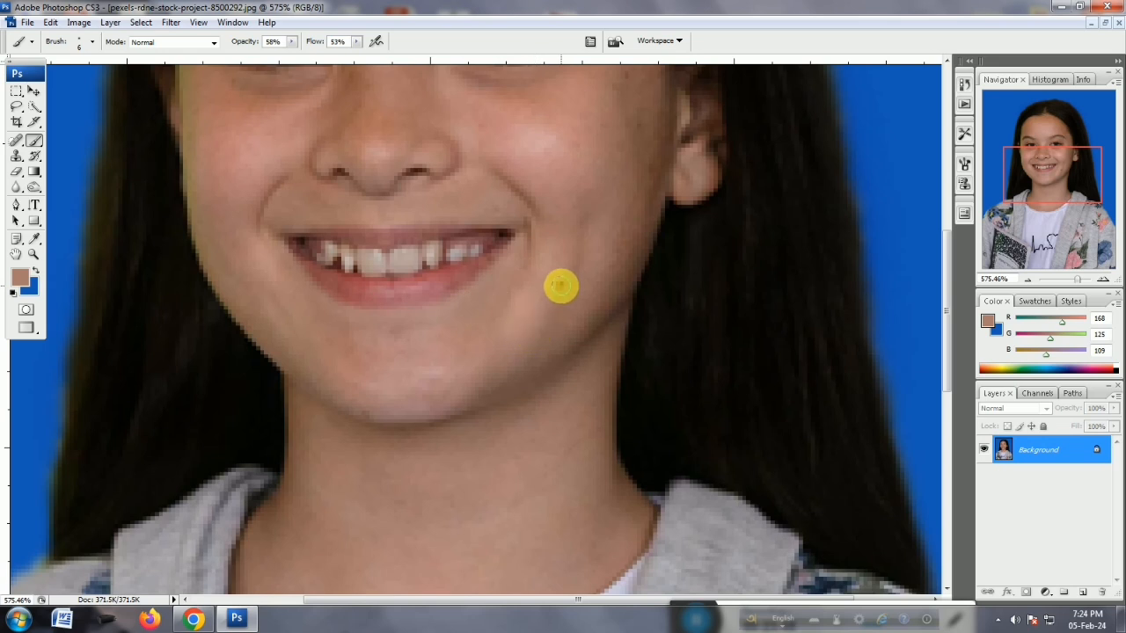
right_click(610, 247)
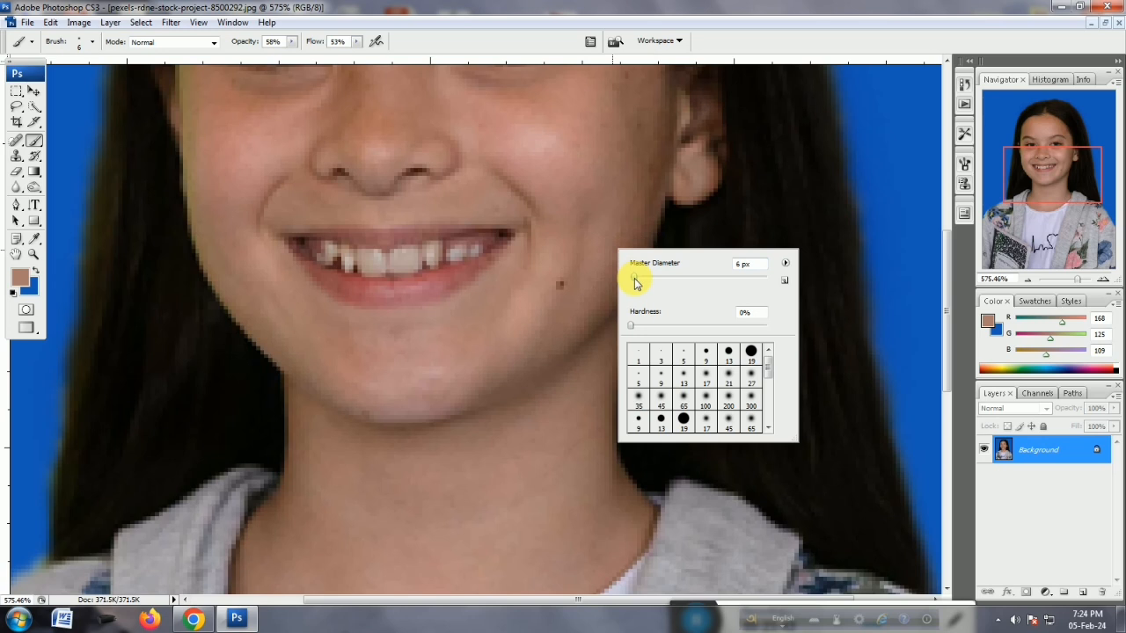
mouse_move(634, 281)
left_mouse_down()
mouse_move(593, 269)
mouse_move(598, 284)
mouse_move(641, 288)
mouse_move(598, 277)
mouse_move(560, 287)
left_mouse_up()
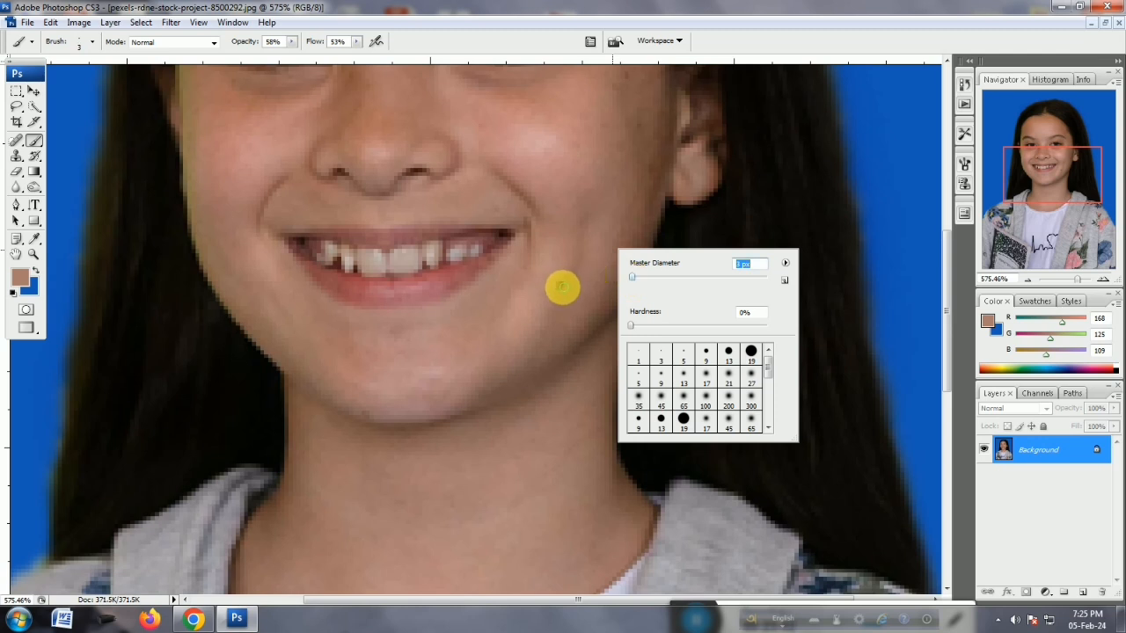
left_click(559, 287)
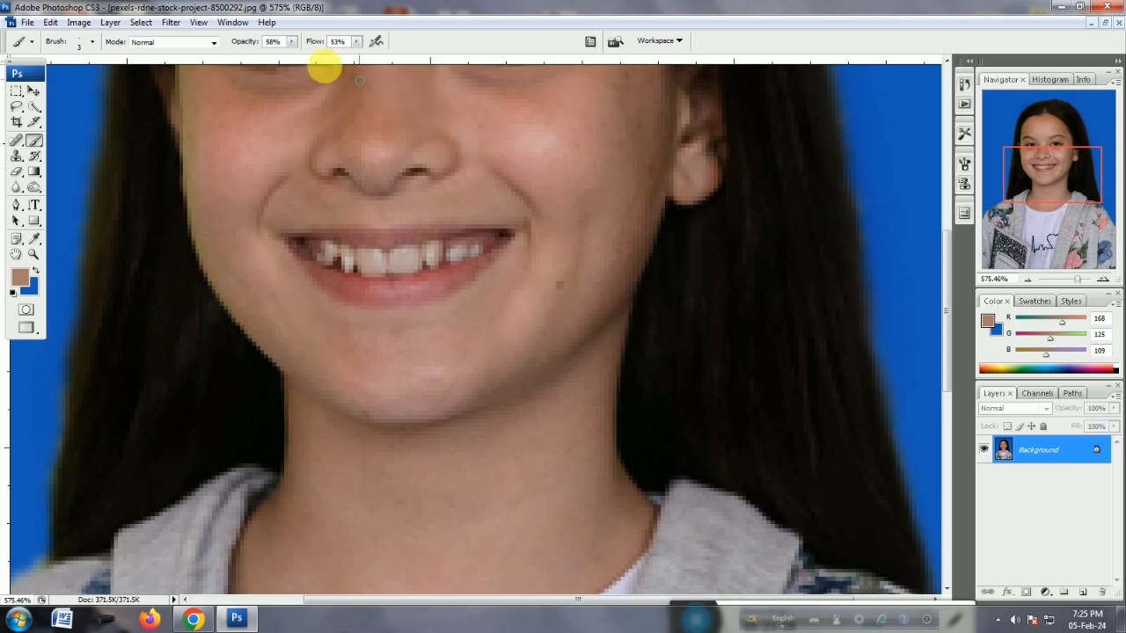
Set the brush opacity to 75% and flow to 77%, then paint over the remaining mole.
left_click(291, 42)
left_click_drag(304, 55, 310, 56)
left_click(356, 42)
left_click(374, 56)
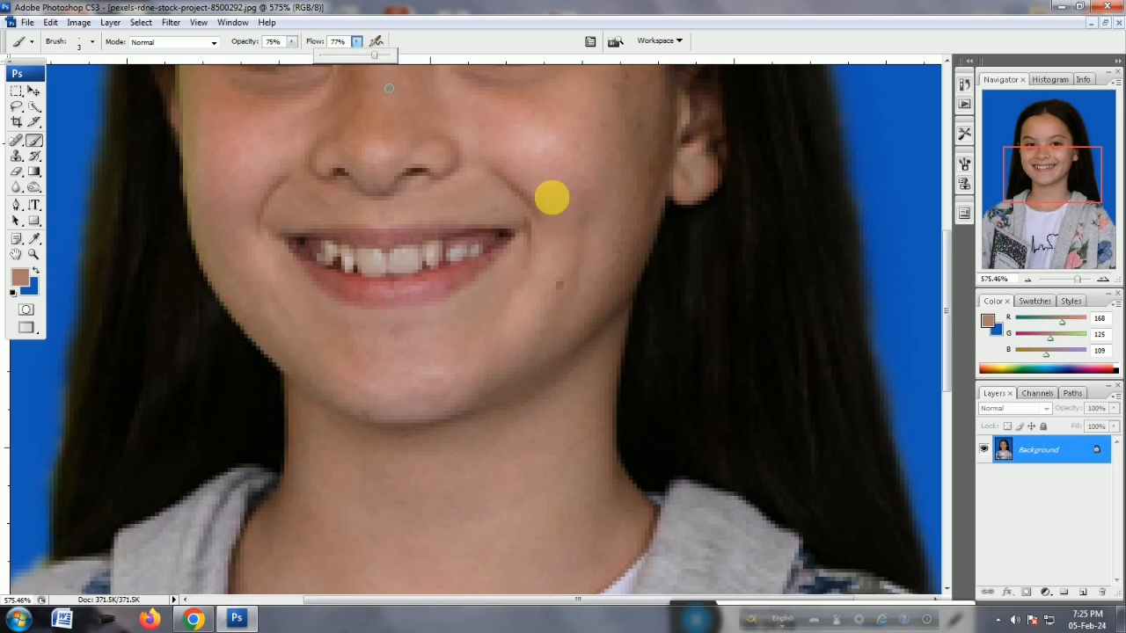
left_click(564, 289)
left_click(557, 288)
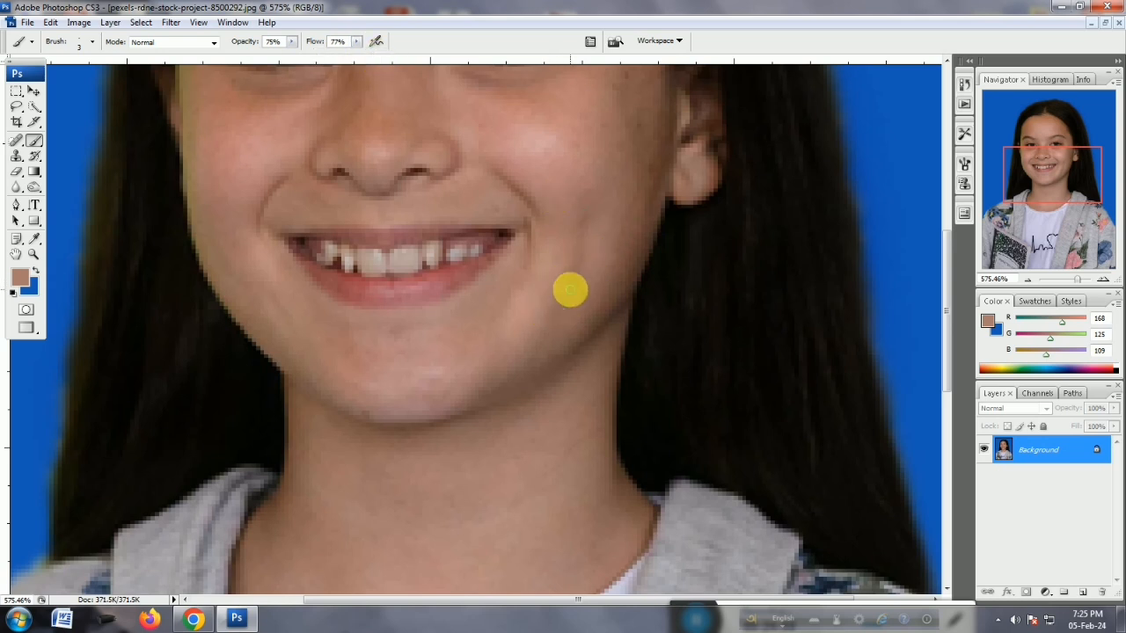
Enlarge the brush to 10 px and dab the sampled skin tone over the retouched mole area.
right_click(568, 290)
left_click_drag(597, 316, 605, 318)
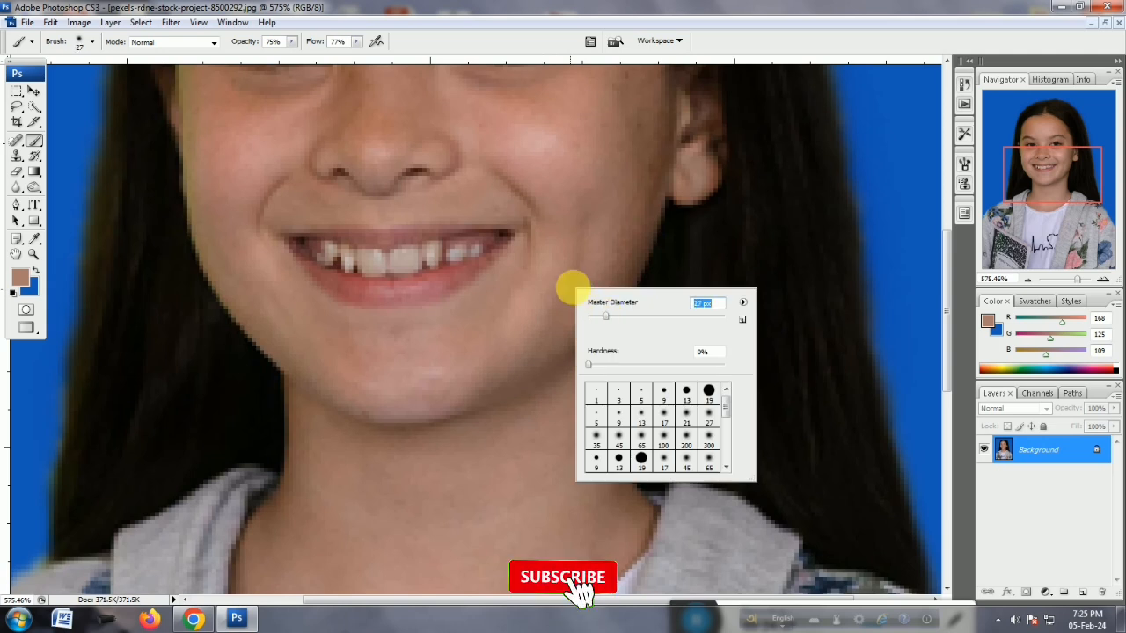
left_click(595, 317)
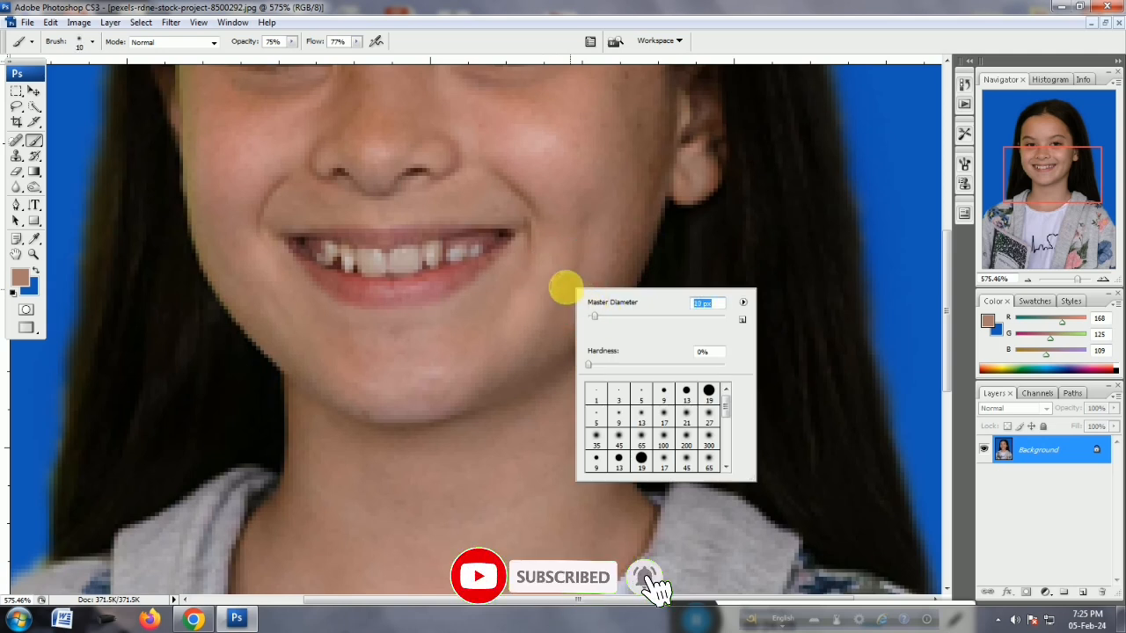
left_click(564, 287)
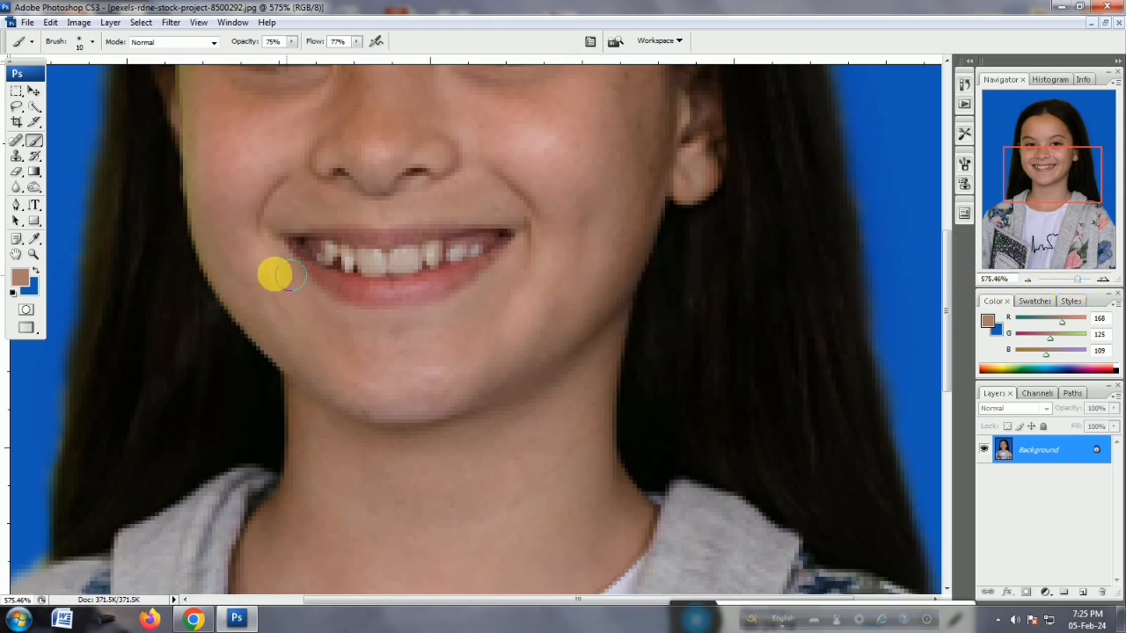
Set the foreground colour to near-black, RGB 5, 2, 0, and paint practice blemishes on chin, cheek and nose with a 1 px brush.
left_click(24, 280)
left_click(791, 397)
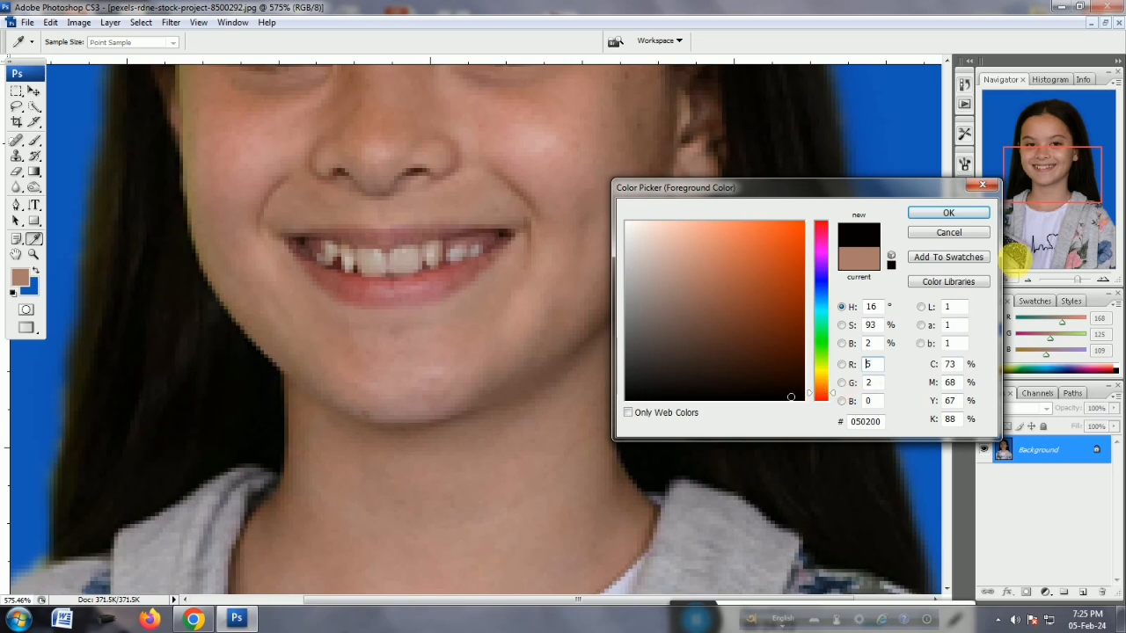
left_click(968, 213)
key("b")
right_click(590, 222)
left_click_drag(601, 252, 595, 253)
mouse_move(516, 318)
left_mouse_down()
mouse_move(537, 318)
mouse_move(518, 317)
mouse_move(507, 342)
mouse_move(510, 322)
mouse_move(528, 328)
left_mouse_up()
key("ctrl+z")
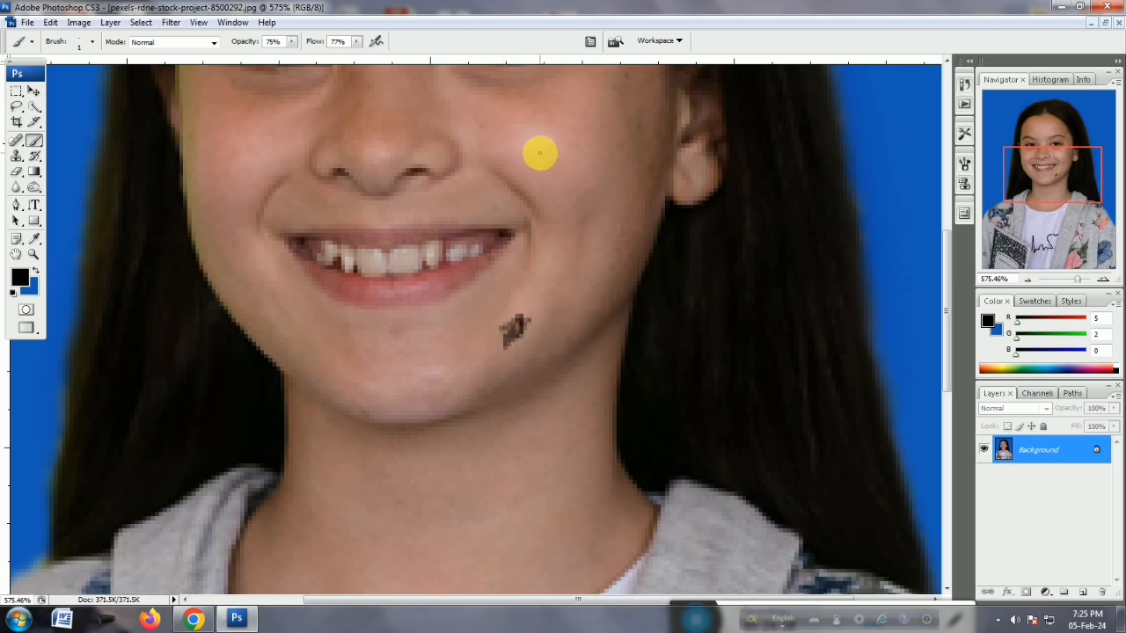
left_click(548, 155)
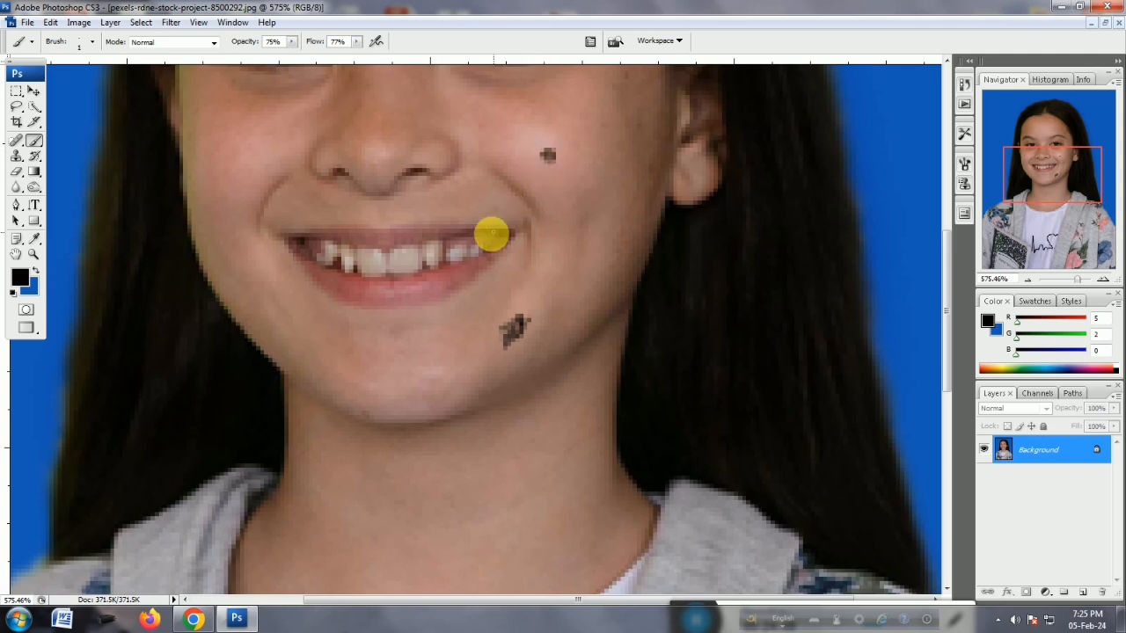
left_click(375, 126)
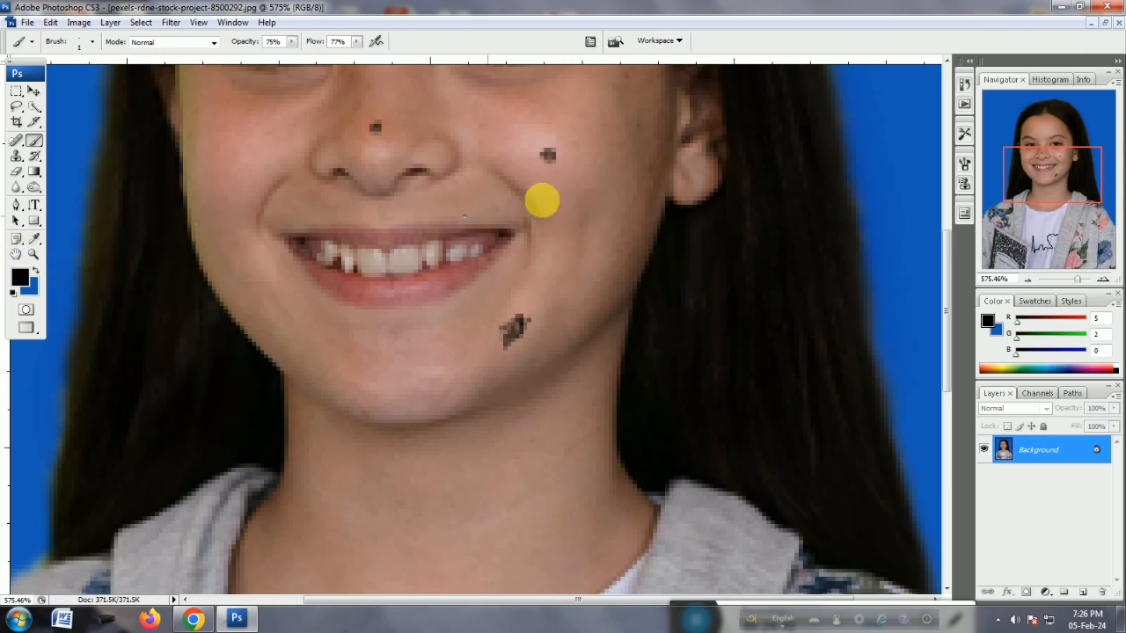
Sample the skin colour beside the dark chin mark and paint over the mark with a 6 px brush.
left_click(35, 143)
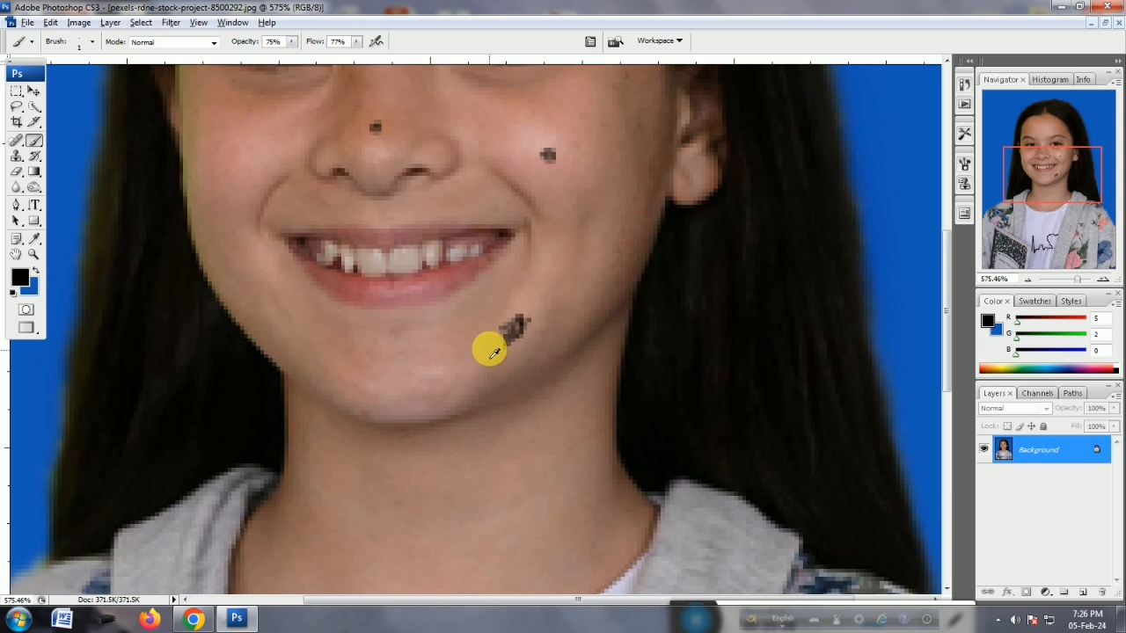
left_click_drag(490, 347, 510, 327)
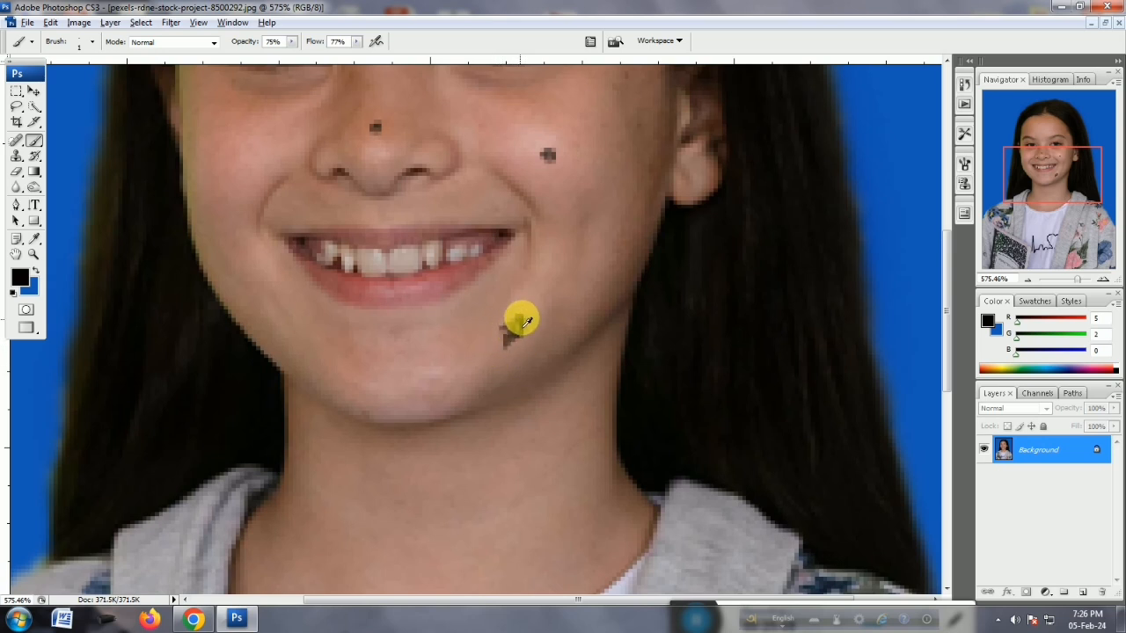
left_click(530, 315, "alt")
right_click(524, 324)
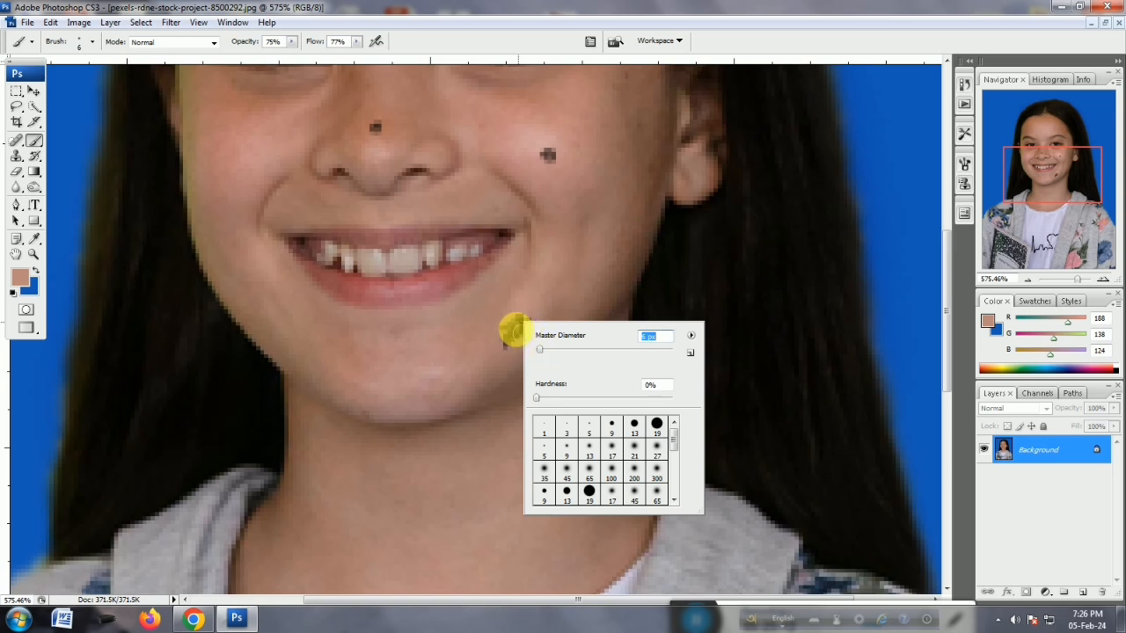
left_click(517, 326)
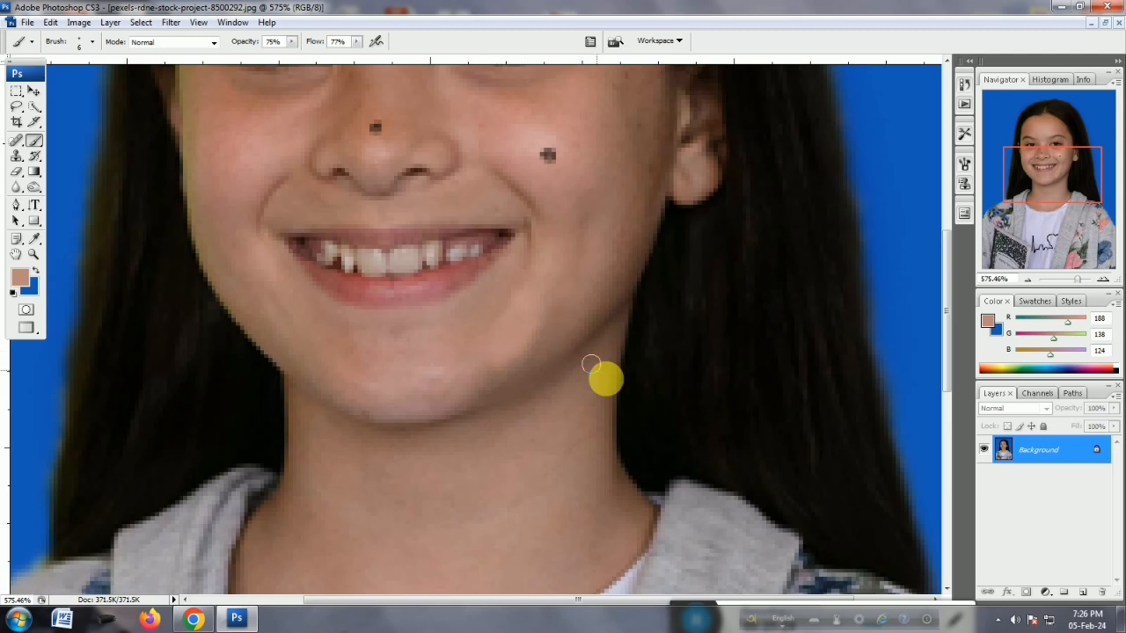
Cover the dark marks on the cheek and nose using skin tones sampled right beside each one.
scroll(586, 322, "up", 2)
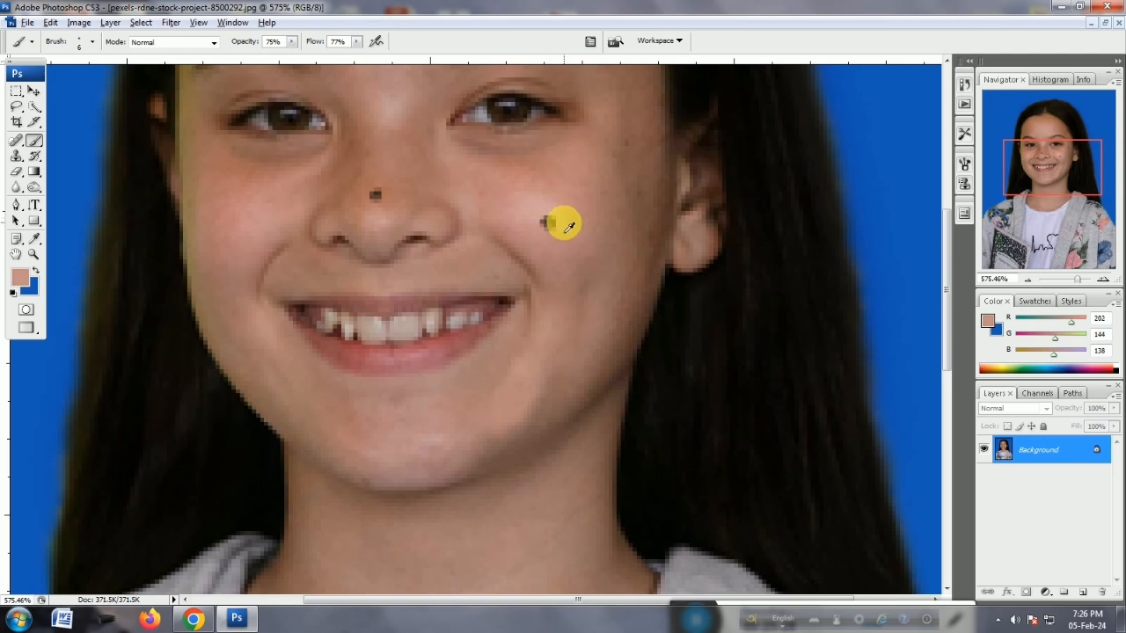
left_click(557, 224, "alt")
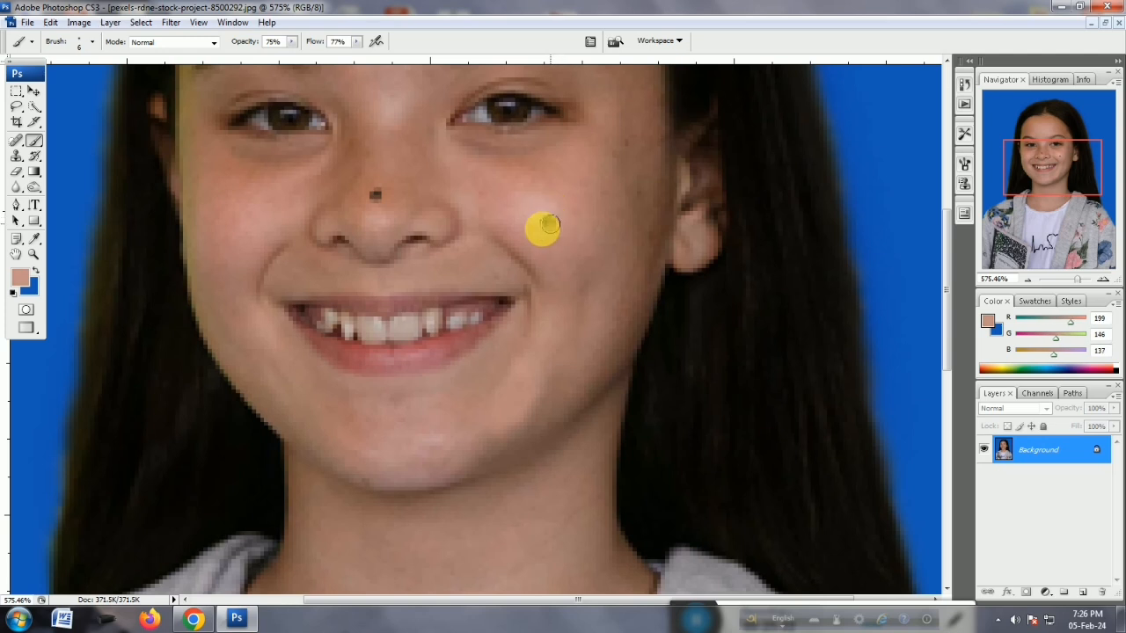
left_click(547, 218)
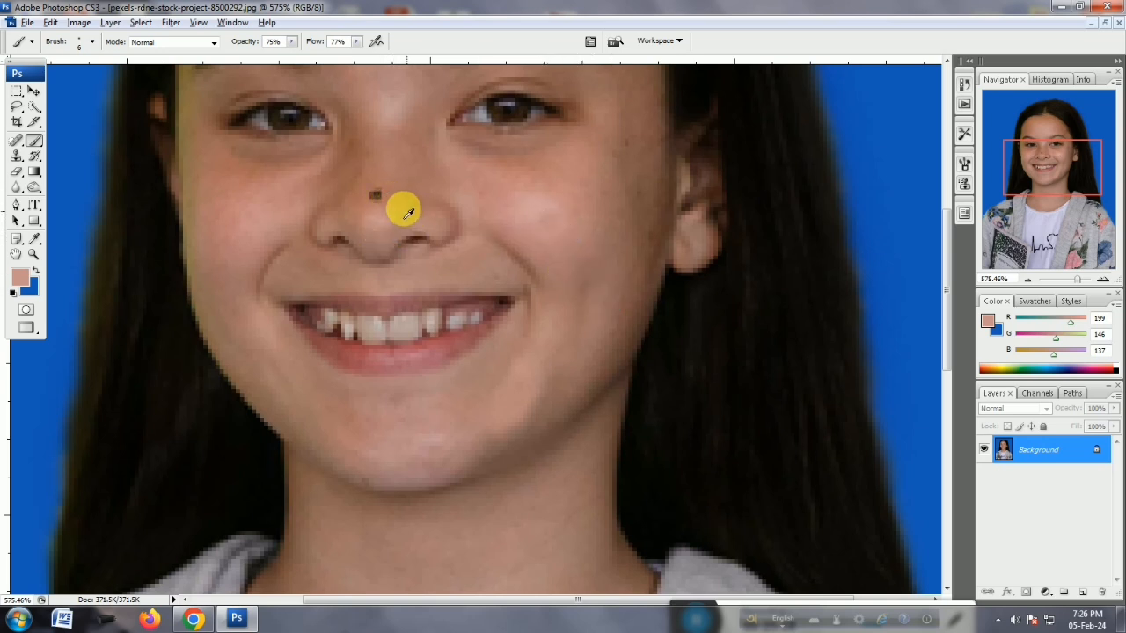
left_click(391, 196, "alt")
mouse_move(374, 193)
left_mouse_down()
mouse_move(364, 194)
mouse_move(376, 191)
left_mouse_up()
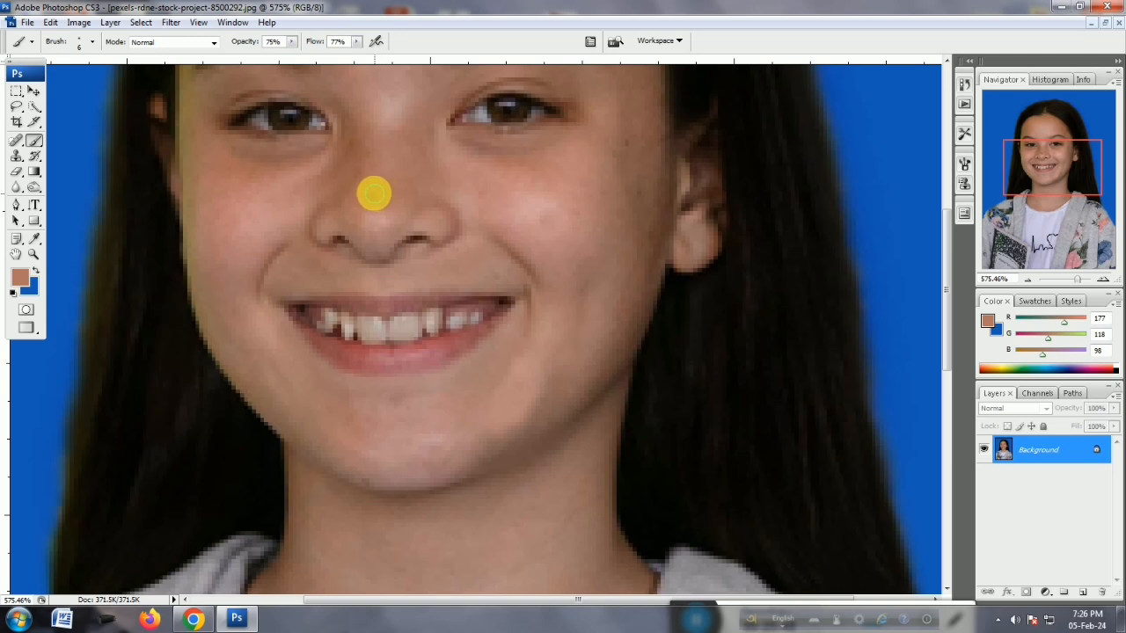
left_click(375, 191)
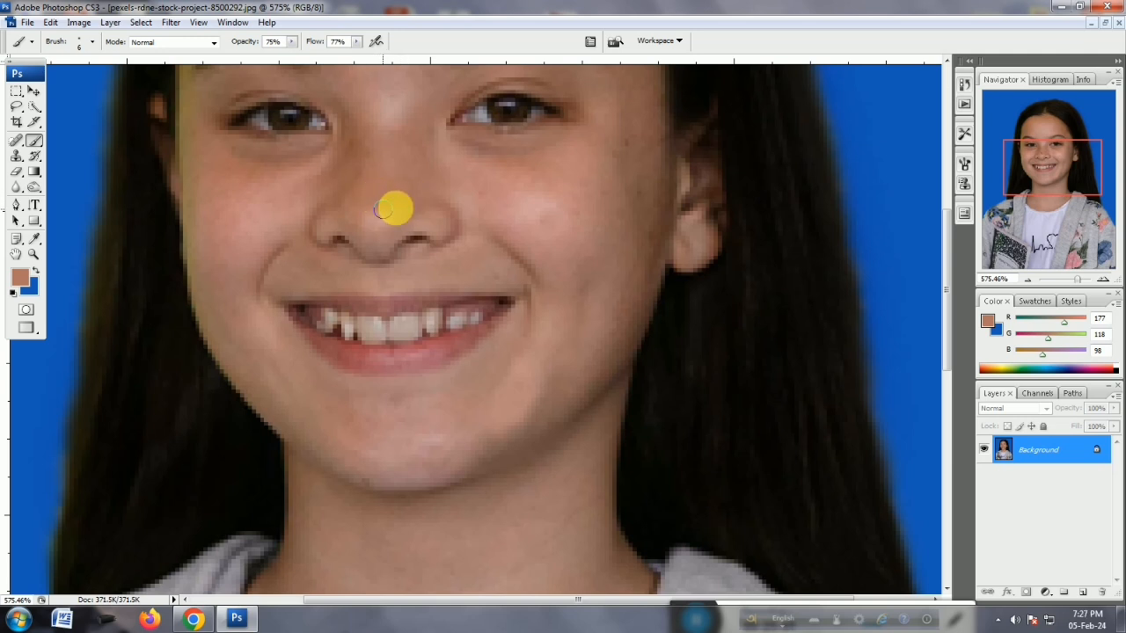
Darken both eyebrows with the Burn tool, using a 4 px brush on midtones at 44% exposure.
scroll(388, 208, "up", 3)
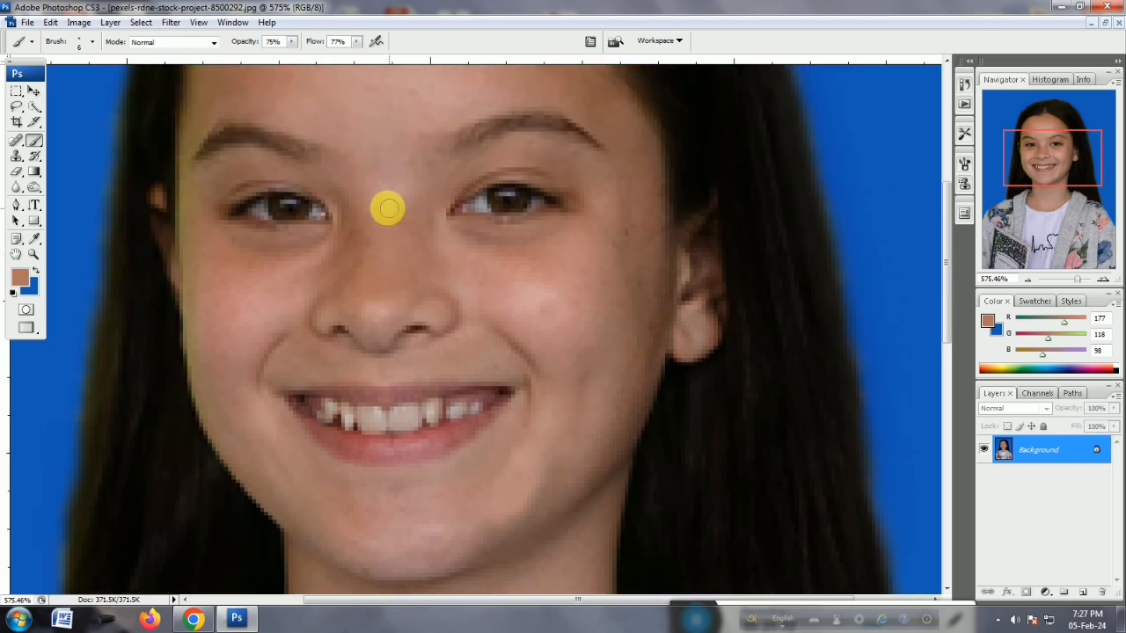
scroll(629, 264, "up", 5)
scroll(642, 278, "up", 2)
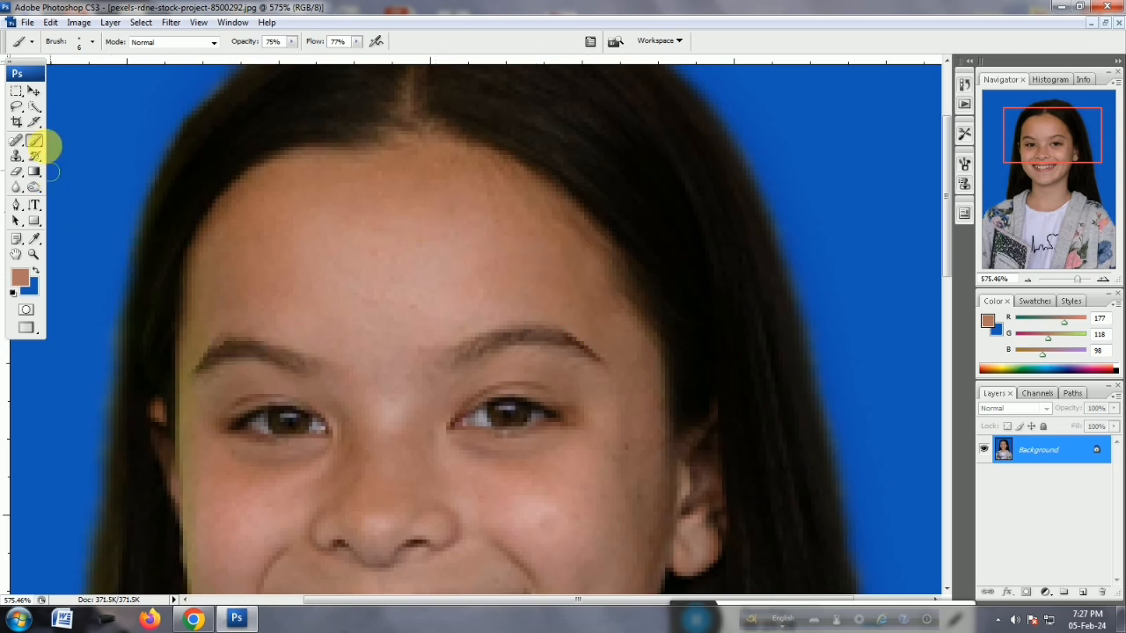
left_click(34, 186)
right_click(263, 349)
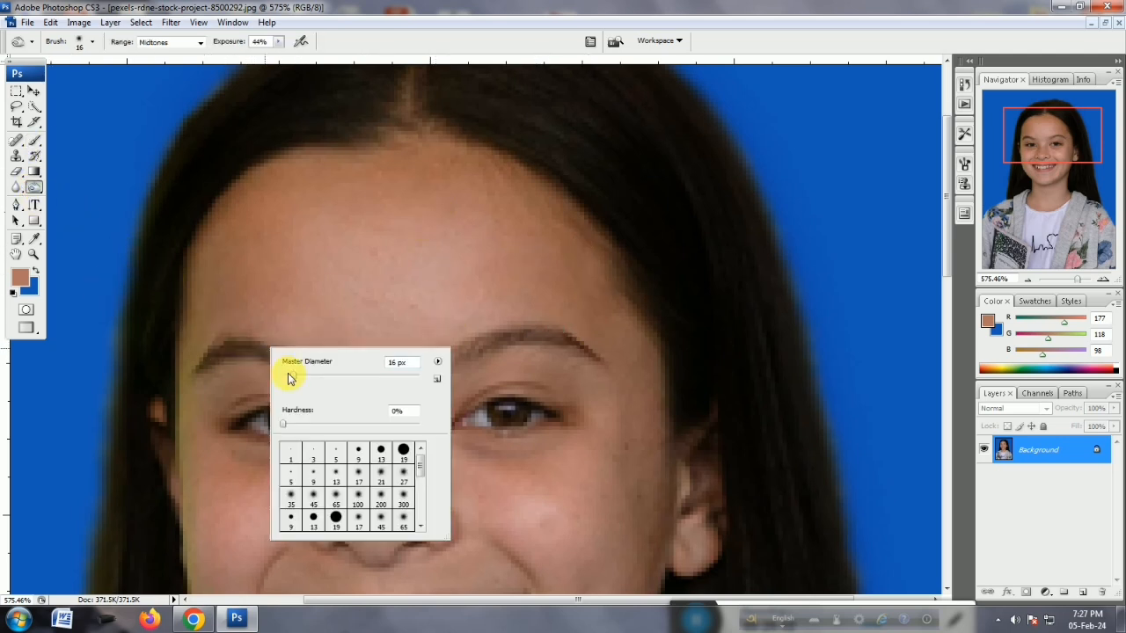
mouse_move(222, 353)
left_mouse_down()
mouse_move(302, 372)
mouse_move(266, 350)
mouse_move(298, 364)
mouse_move(199, 369)
left_mouse_up()
mouse_move(409, 344)
left_mouse_down()
mouse_move(453, 353)
mouse_move(519, 333)
mouse_move(570, 342)
mouse_move(546, 331)
mouse_move(591, 353)
mouse_move(513, 335)
mouse_move(465, 352)
mouse_move(553, 334)
mouse_move(350, 347)
mouse_move(311, 370)
mouse_move(295, 358)
left_mouse_up()
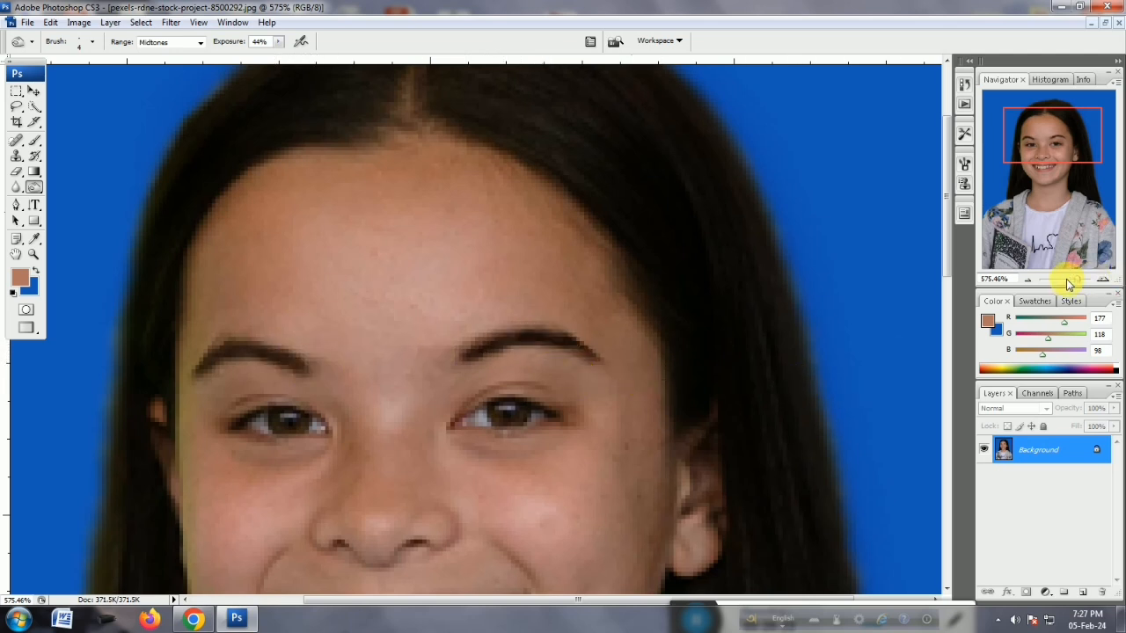
In a Selective Color adjustment, set the Reds to -7% magenta and -45% black.
left_click_drag(1082, 282, 1074, 291)
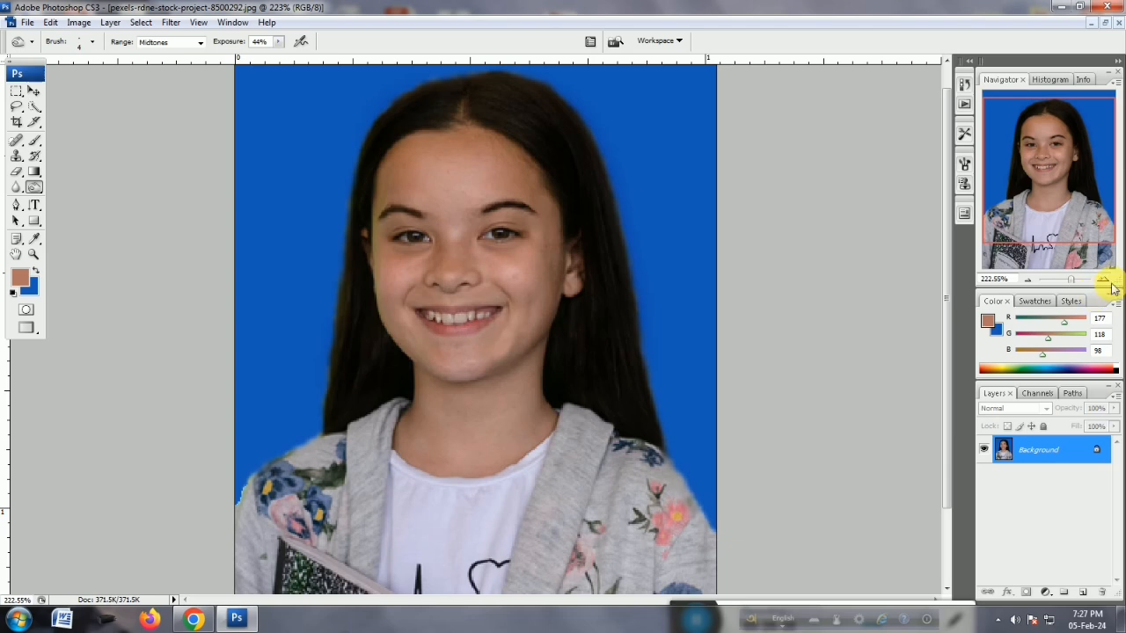
left_click_drag(1074, 283, 1069, 282)
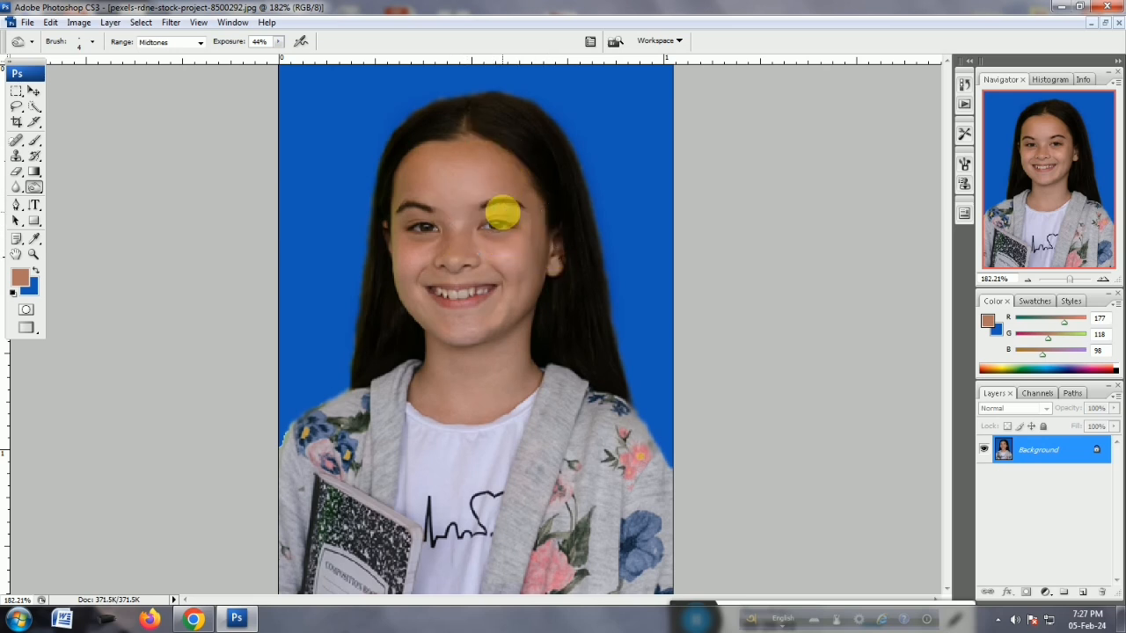
left_click(80, 22)
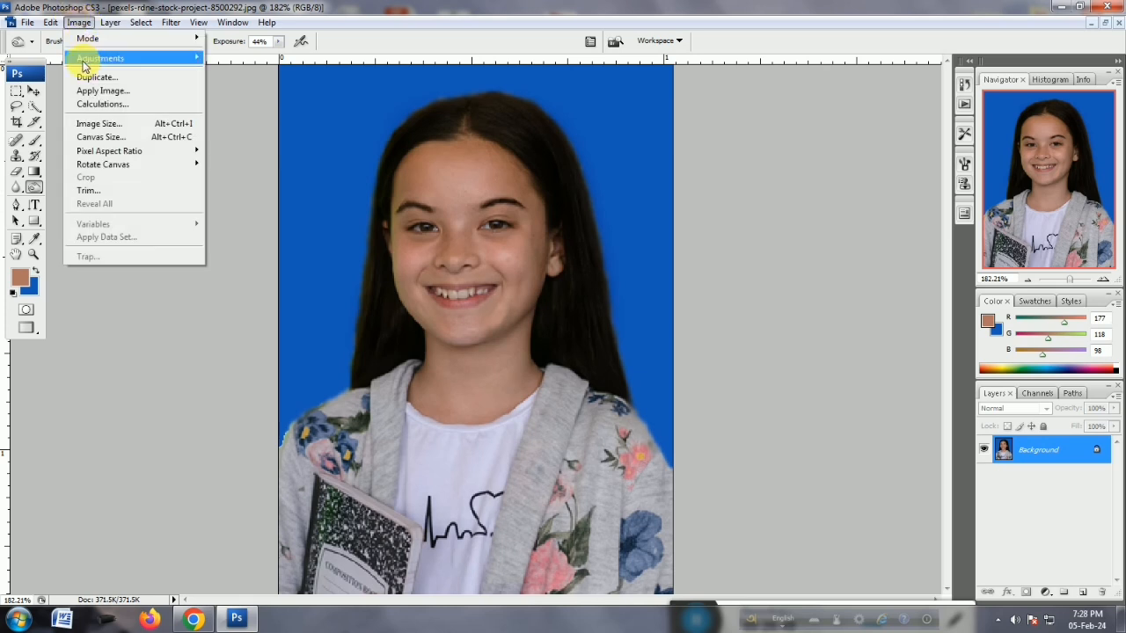
mouse_move(95, 58)
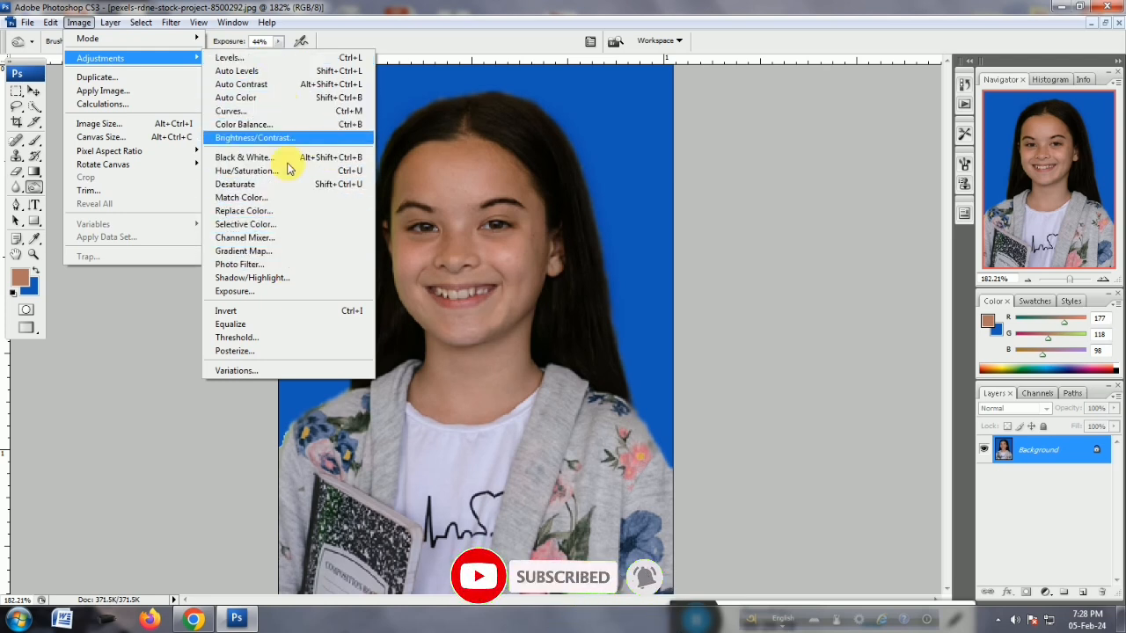
left_click(260, 227)
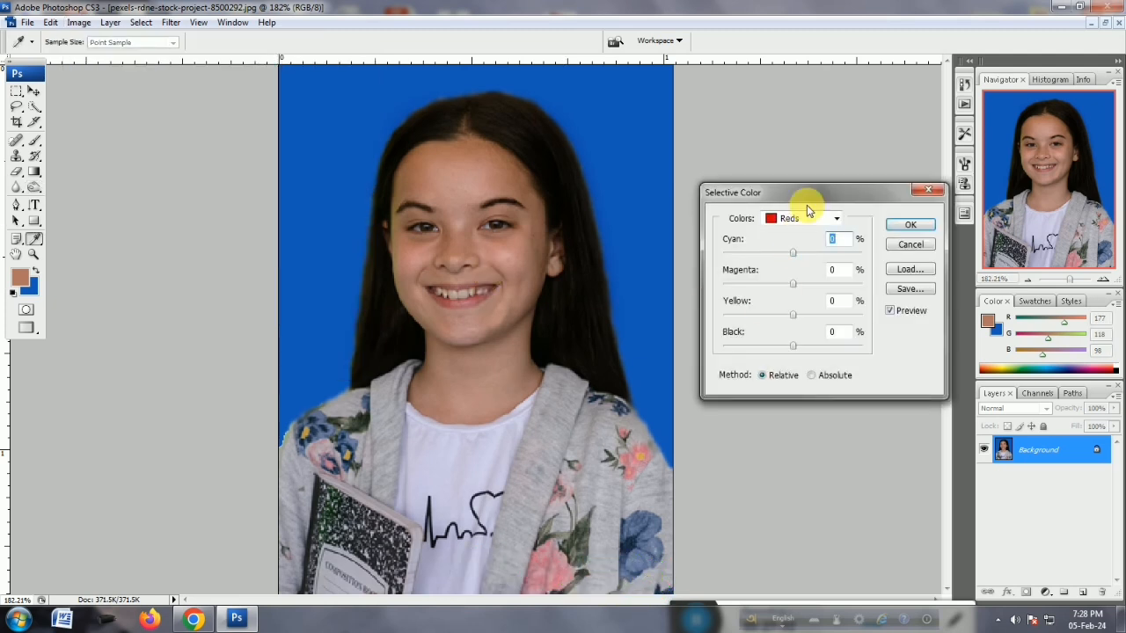
left_click(796, 220)
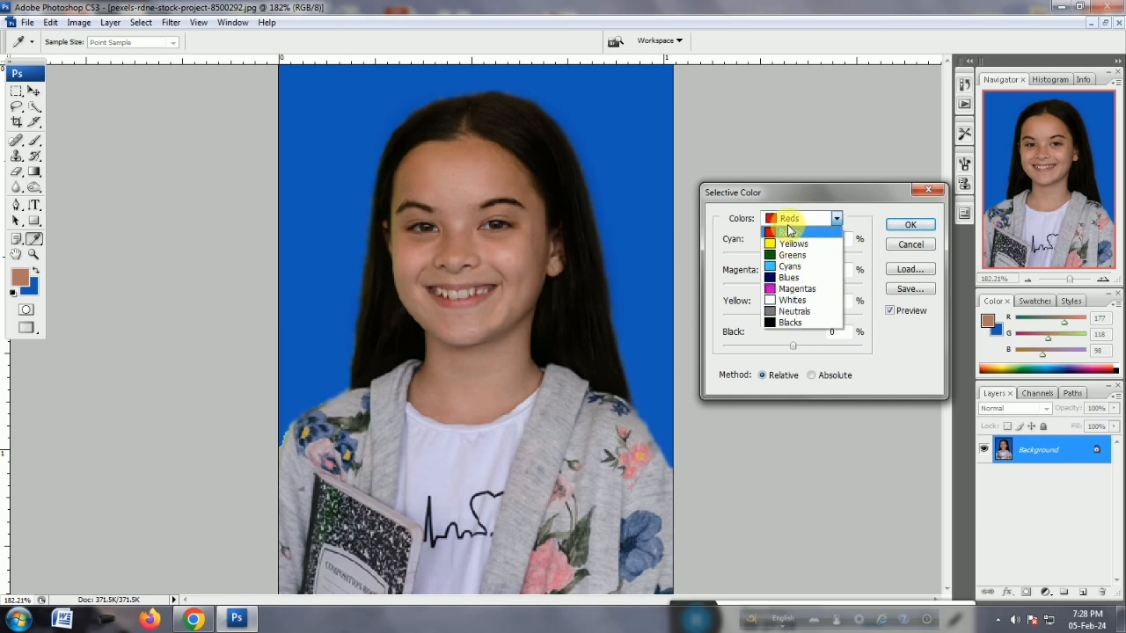
left_click(788, 228)
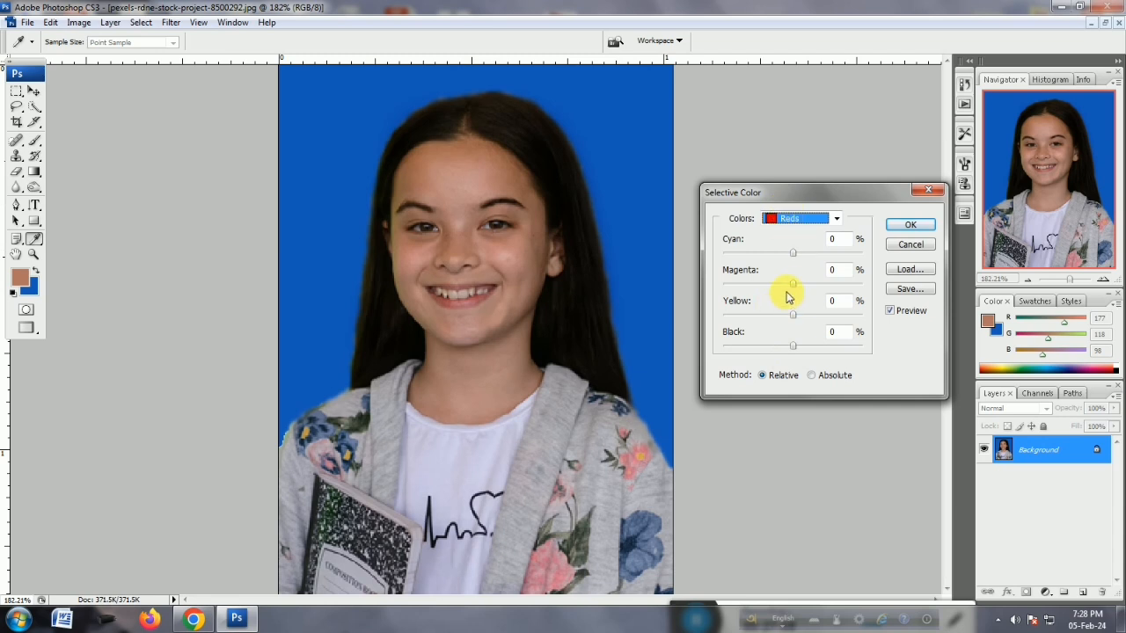
left_click_drag(798, 289, 763, 293)
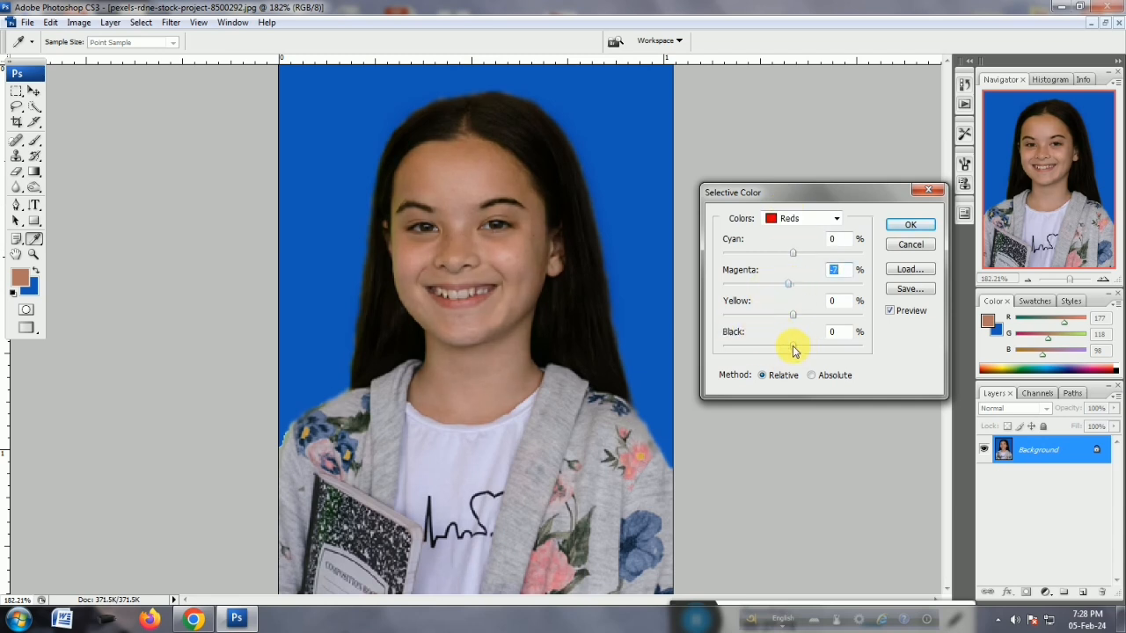
mouse_move(795, 350)
left_mouse_down()
mouse_move(747, 348)
mouse_move(796, 349)
left_mouse_up()
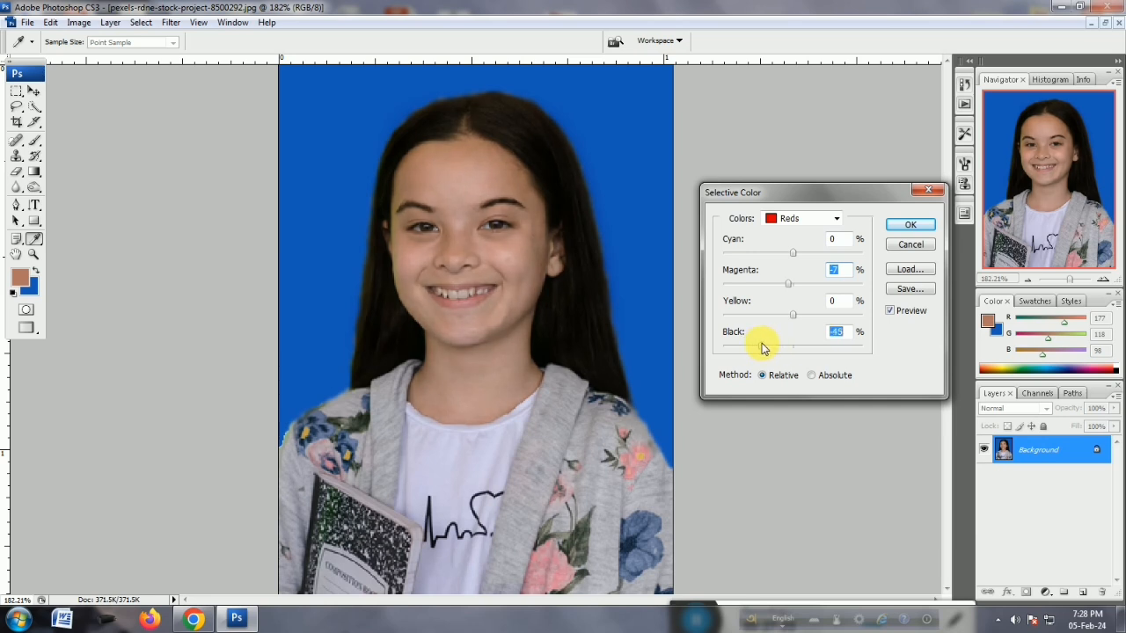
Reduce the yellow component of the Yellows and apply the Selective Color adjustment.
left_click(834, 218)
left_click(792, 233)
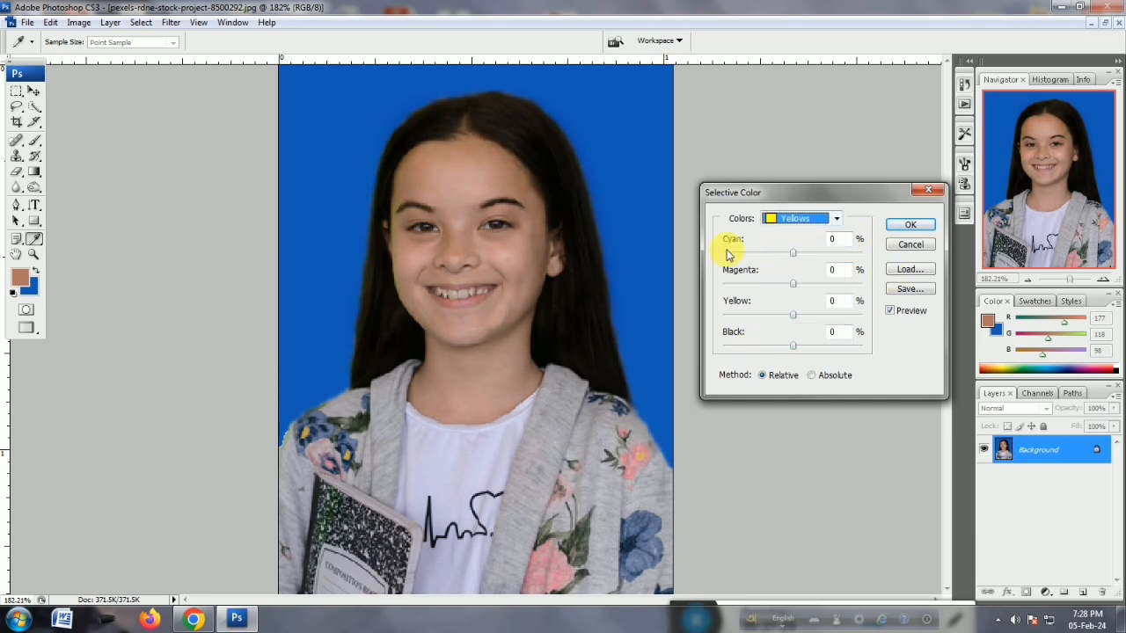
left_click_drag(793, 317, 767, 315)
left_click(910, 225)
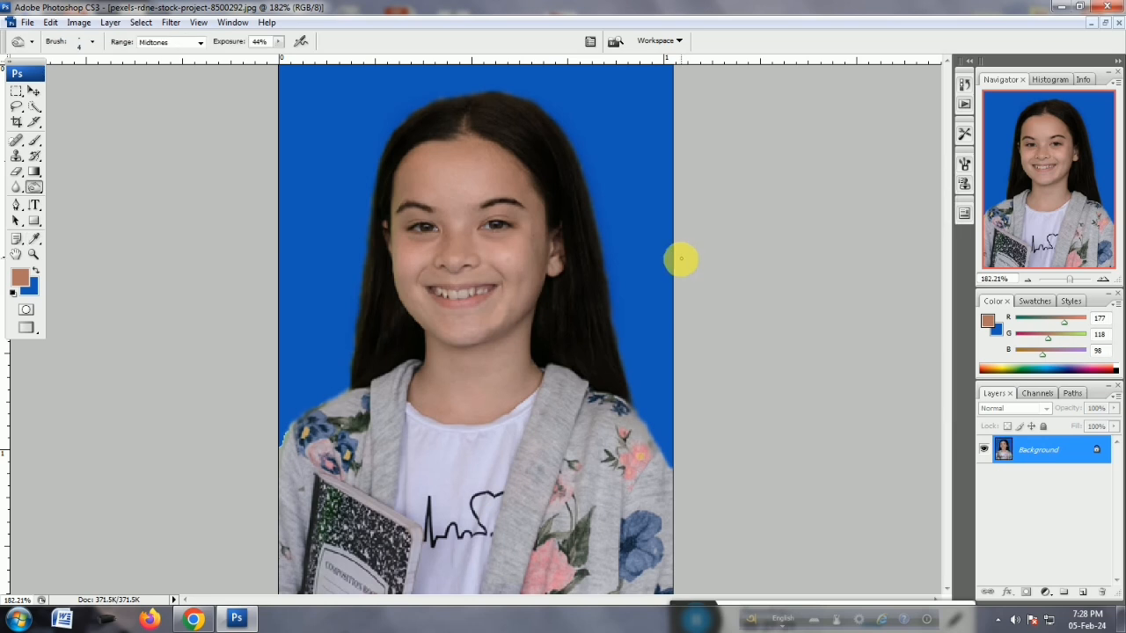
Apply a Brightness/Contrast adjustment to the photo with brightness +29 and contrast +12.
left_click(78, 22)
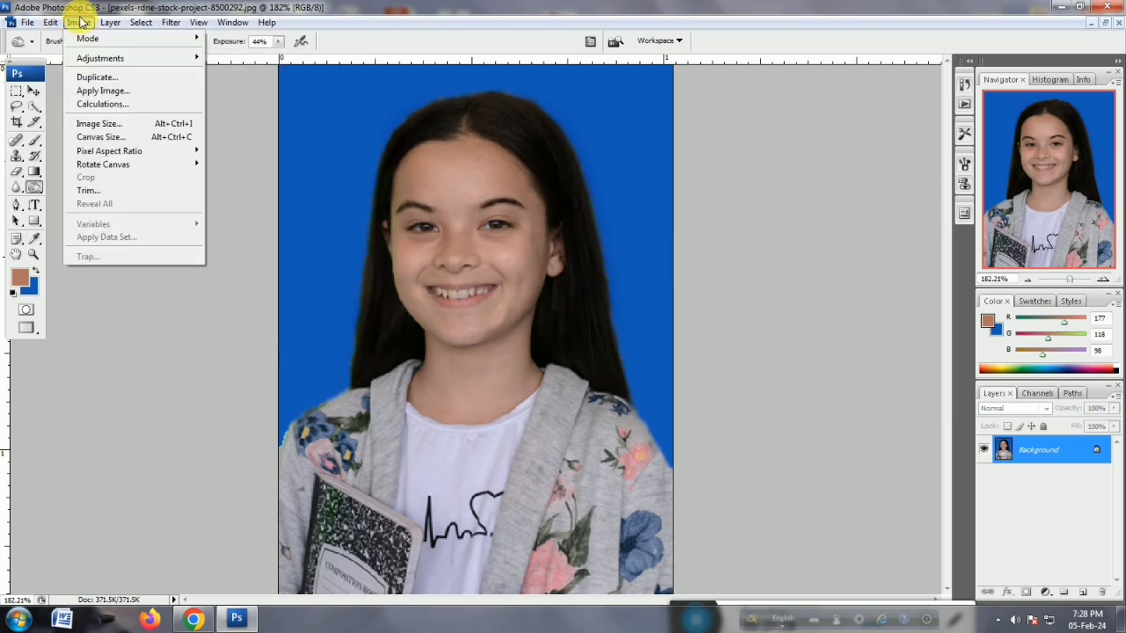
left_click(81, 22)
left_click(85, 24)
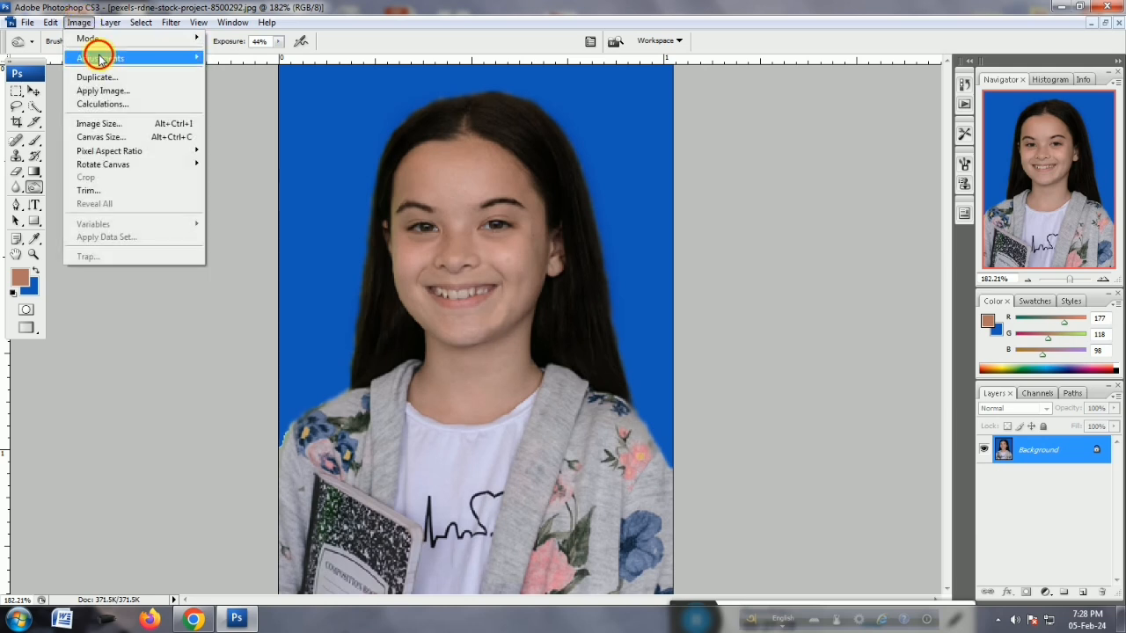
mouse_move(101, 58)
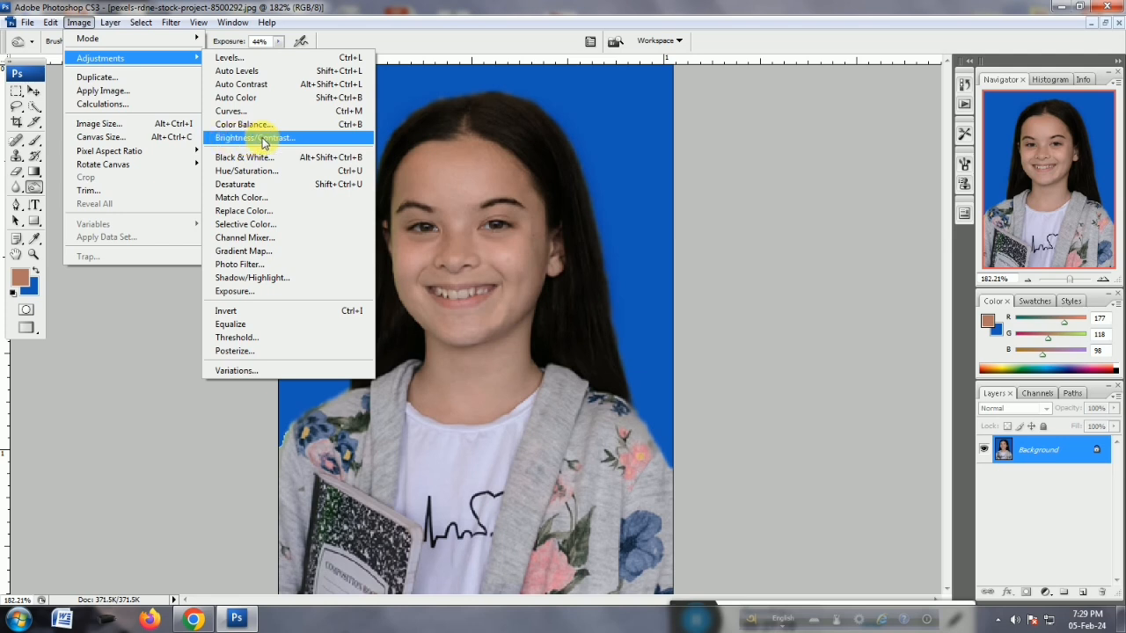
left_click(251, 139)
left_click_drag(721, 166, 772, 161)
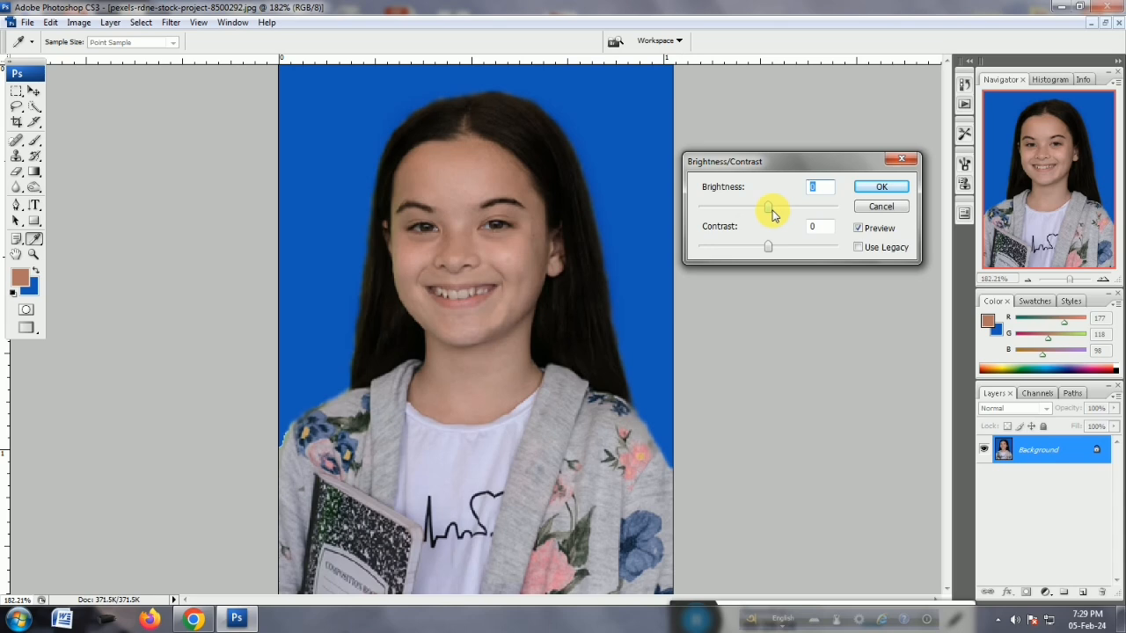
mouse_move(771, 210)
left_mouse_down()
mouse_move(803, 215)
mouse_move(782, 216)
mouse_move(791, 246)
mouse_move(772, 247)
mouse_move(787, 251)
mouse_move(782, 212)
left_mouse_up()
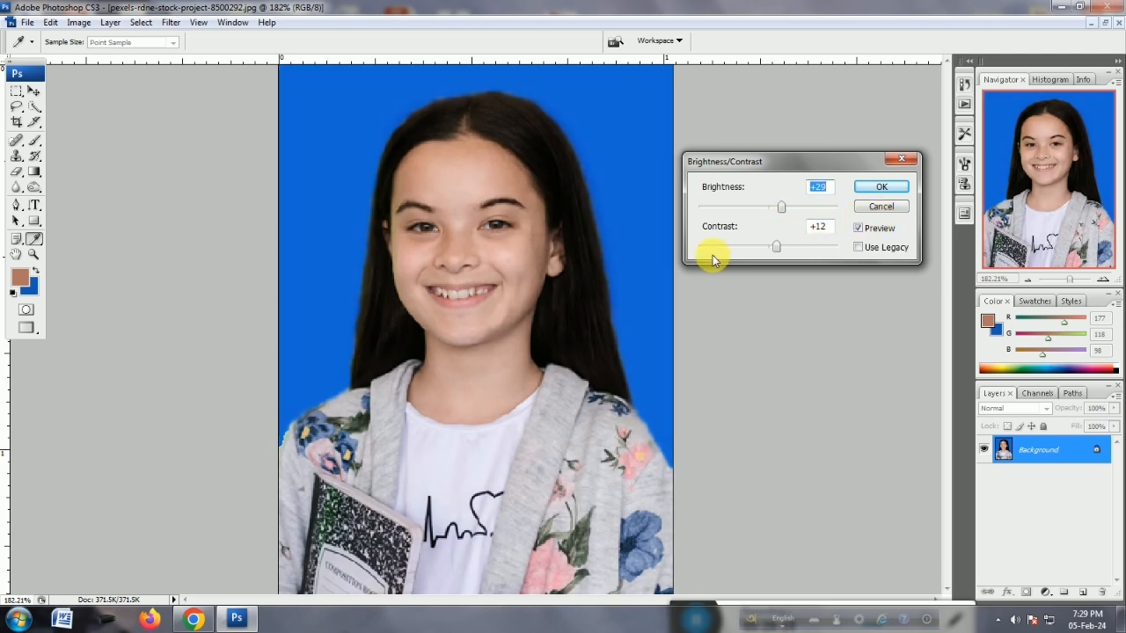
left_click(878, 196)
key("o")
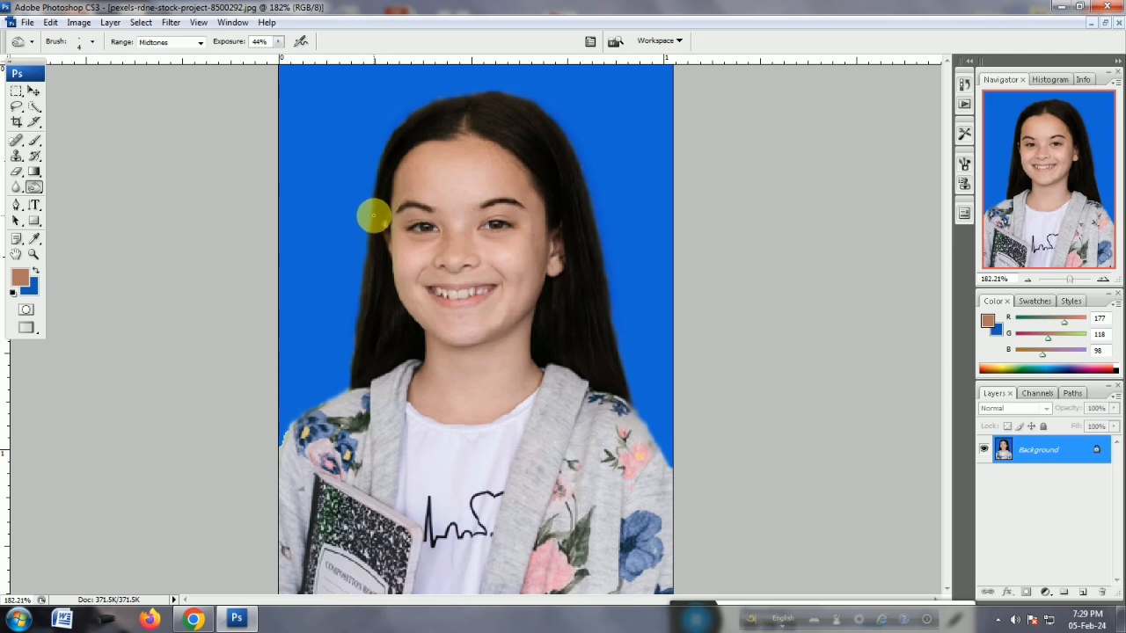
mouse_move(374, 219)
left_mouse_down()
mouse_move(402, 201)
mouse_move(410, 216)
mouse_move(402, 188)
left_mouse_up()
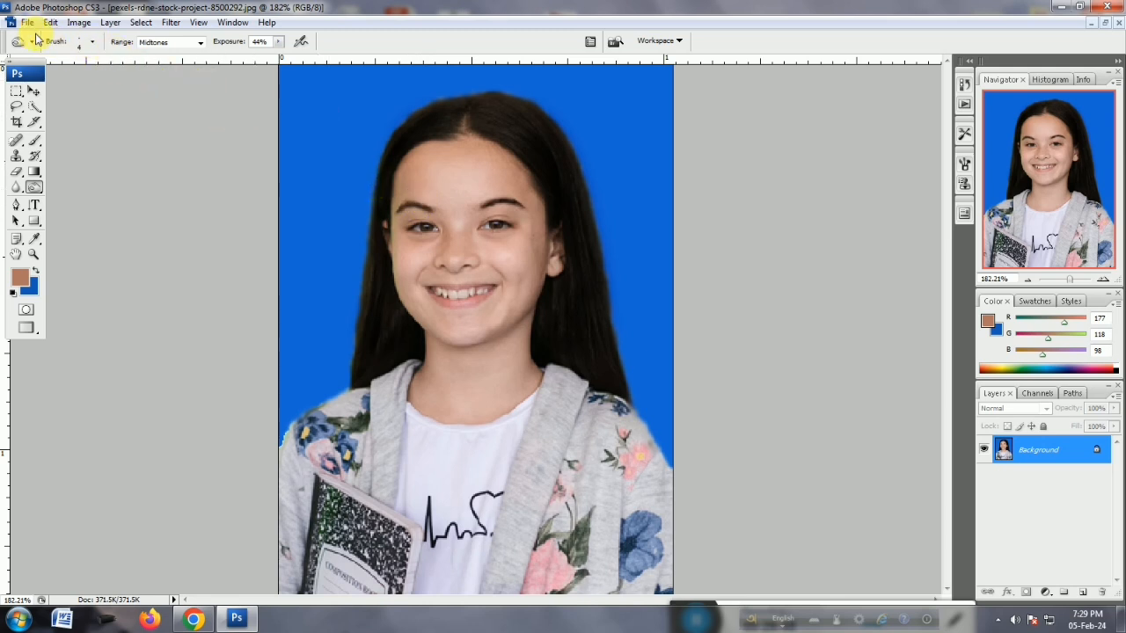
Create a new A4 document from the International Paper preset at 300 pixels/inch, RGB Color, 8 bit, with a white background.
left_click(28, 23)
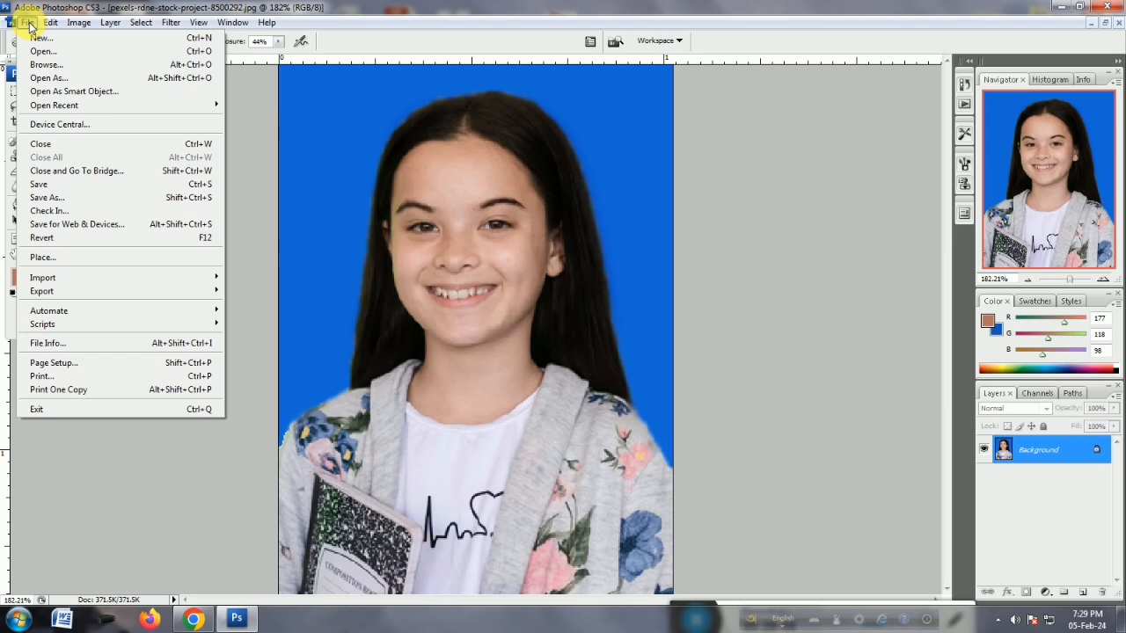
left_click(28, 24)
left_click(26, 24)
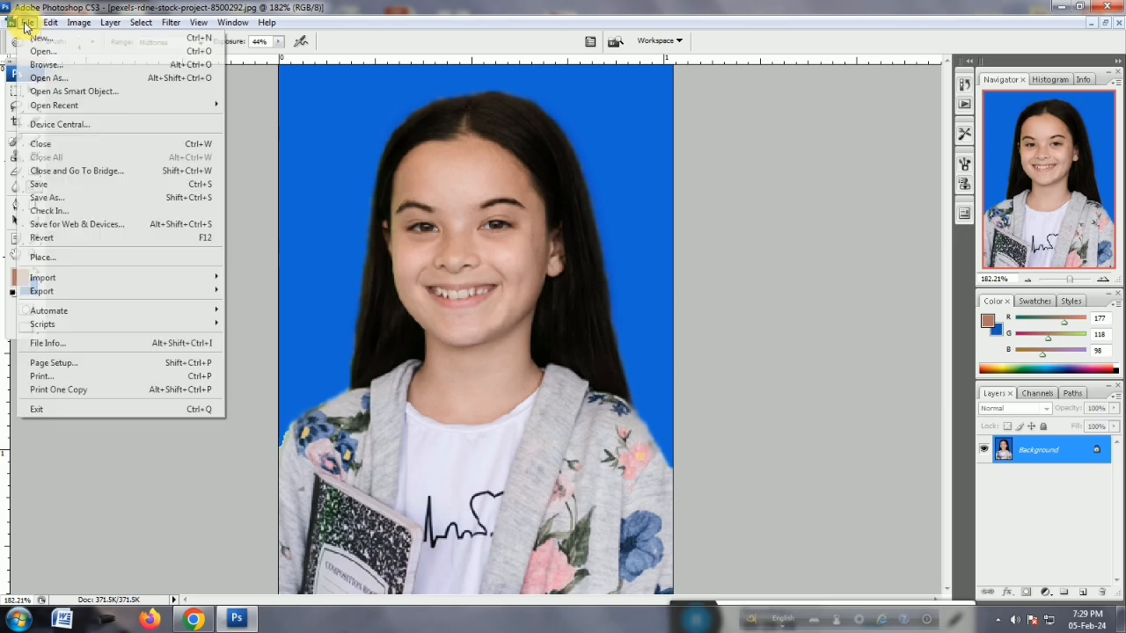
left_click(51, 39)
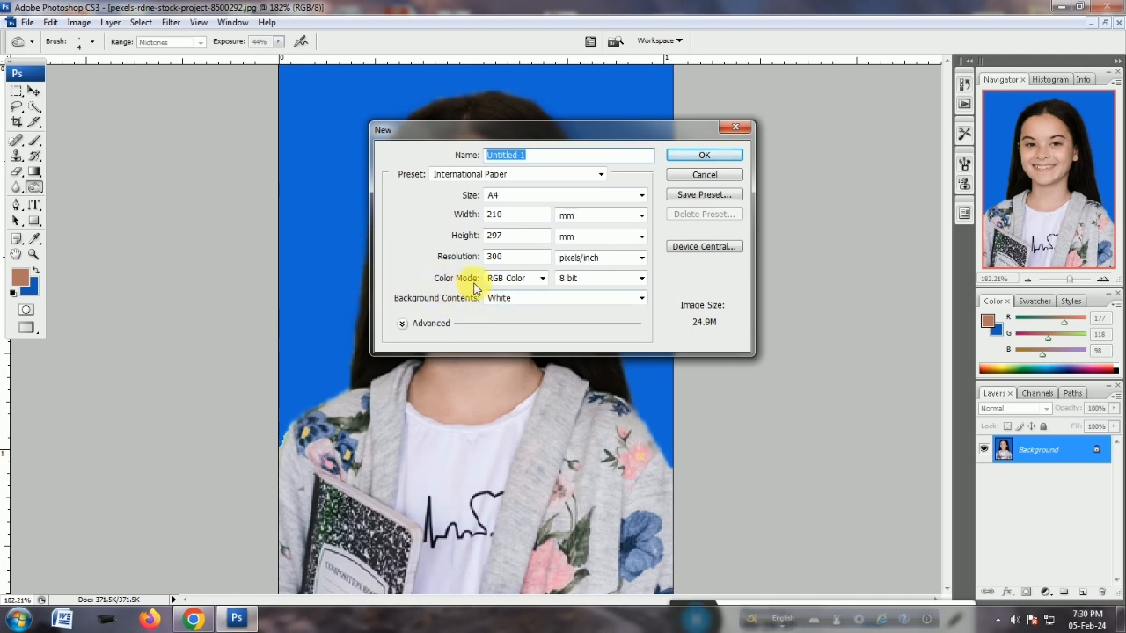
left_click(514, 280)
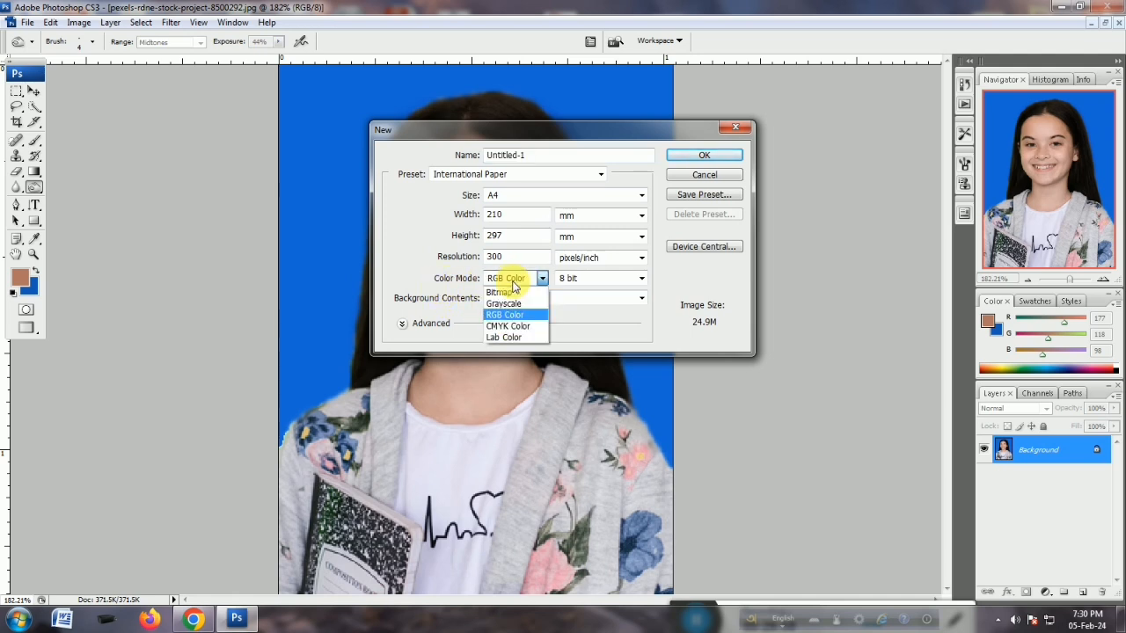
left_click(512, 281)
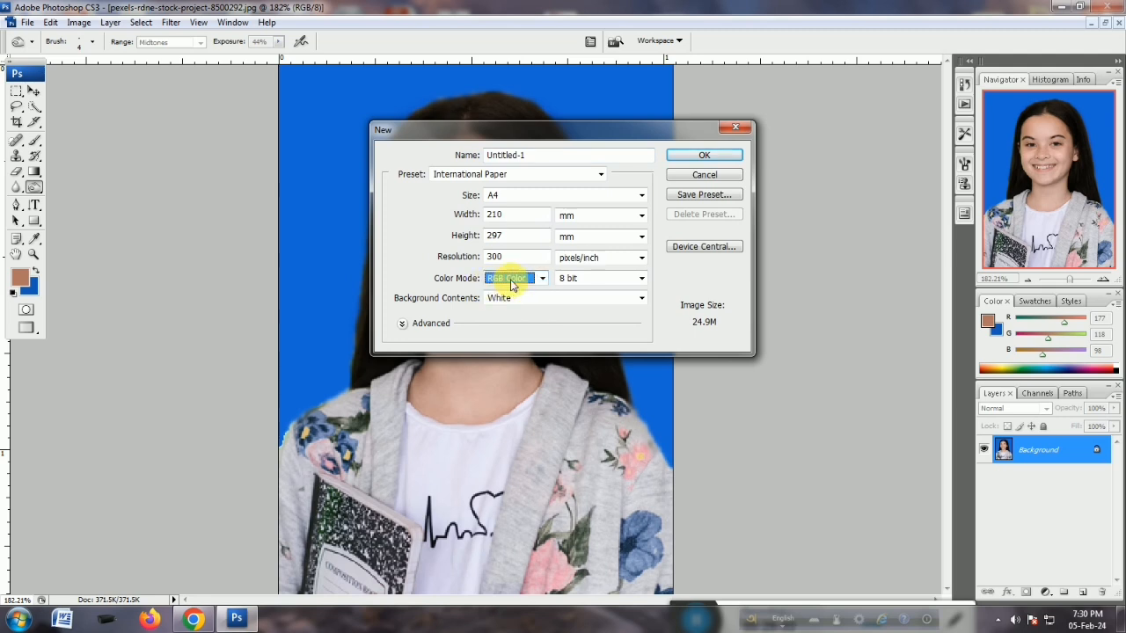
left_click(512, 280)
left_click(513, 283)
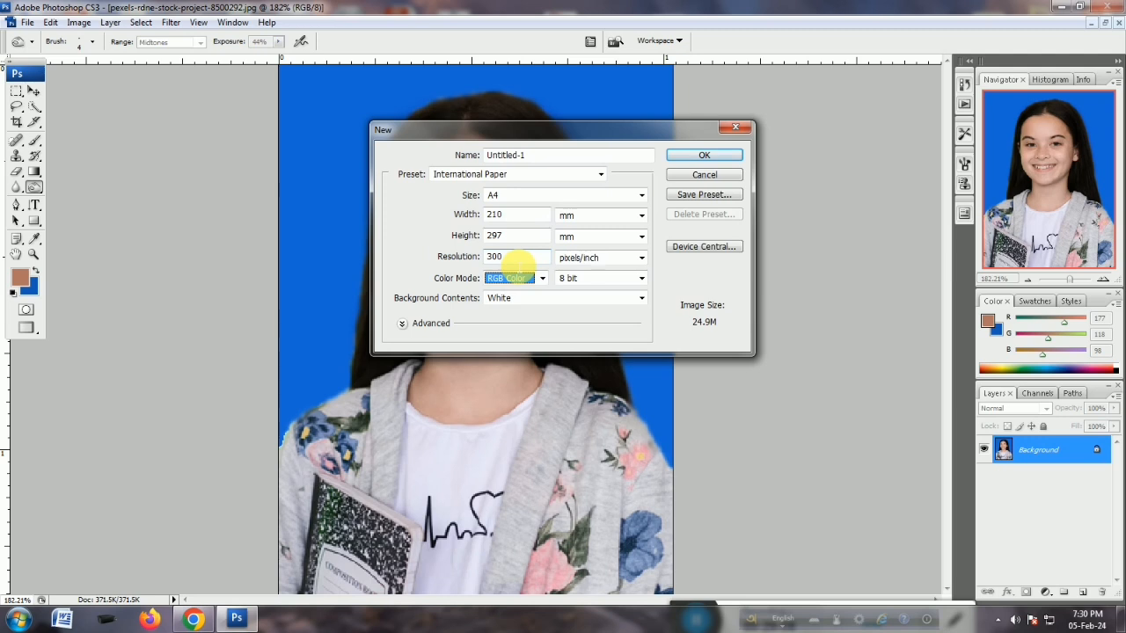
left_click(519, 262)
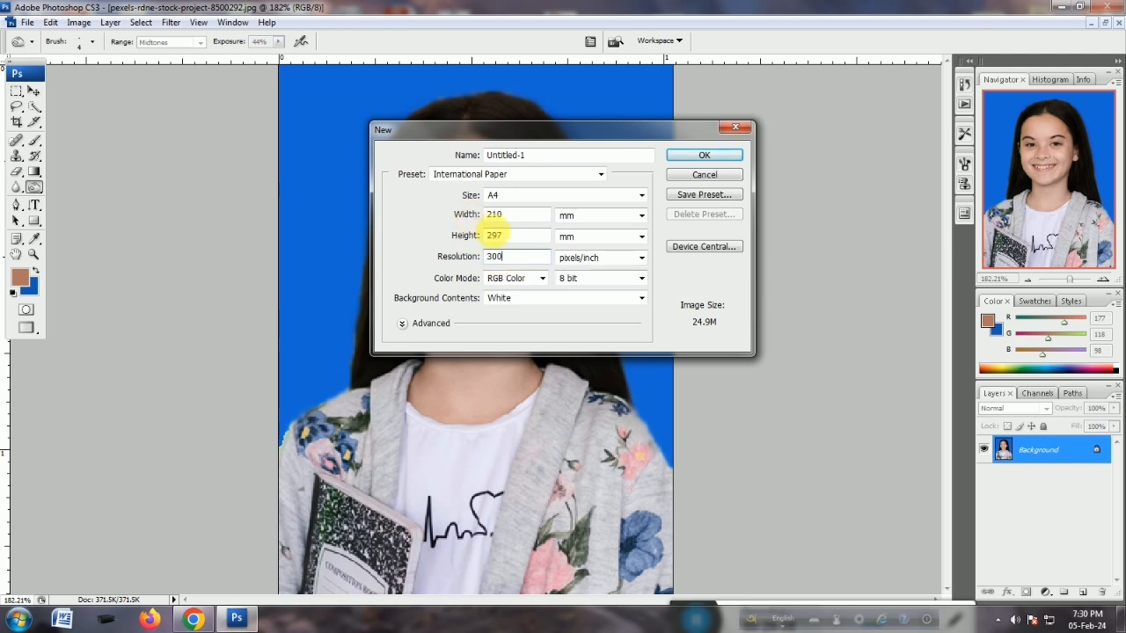
left_click(515, 195)
left_click(495, 193)
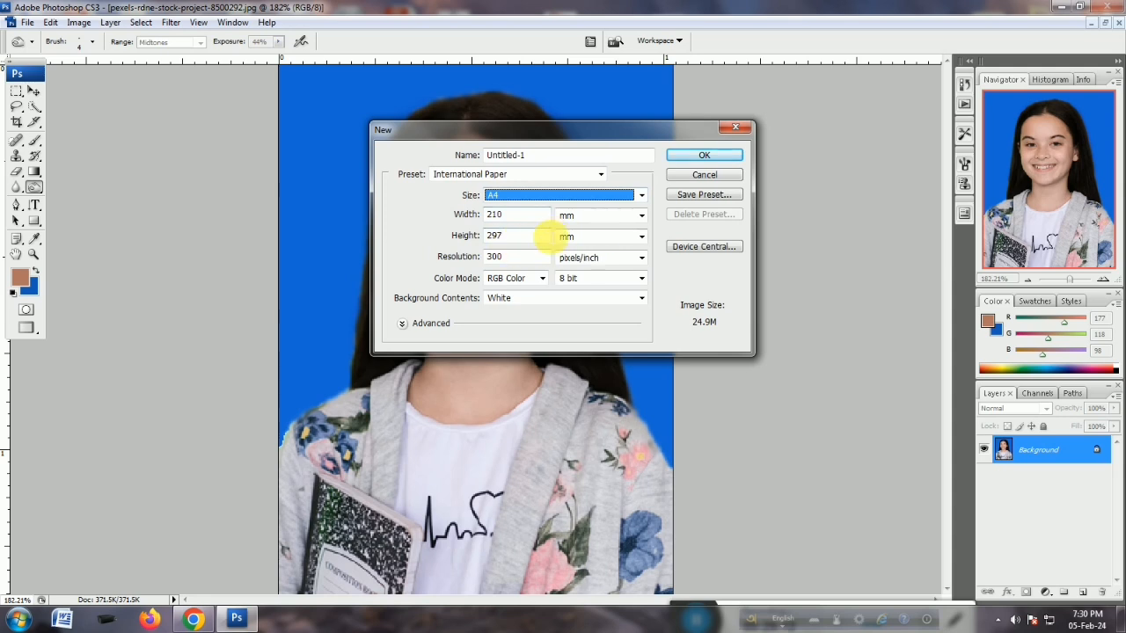
left_click(711, 155)
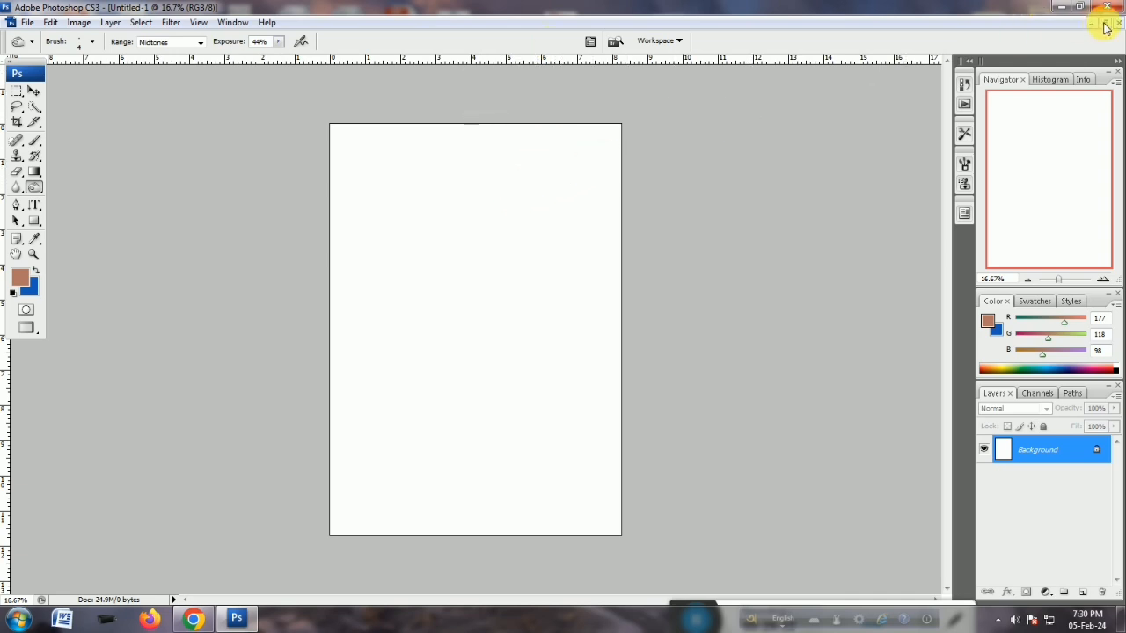
Arrange the portrait and the blank A4 page side by side and copy the portrait onto the page with the Move tool.
left_click(1106, 26)
left_click_drag(254, 68, 744, 179)
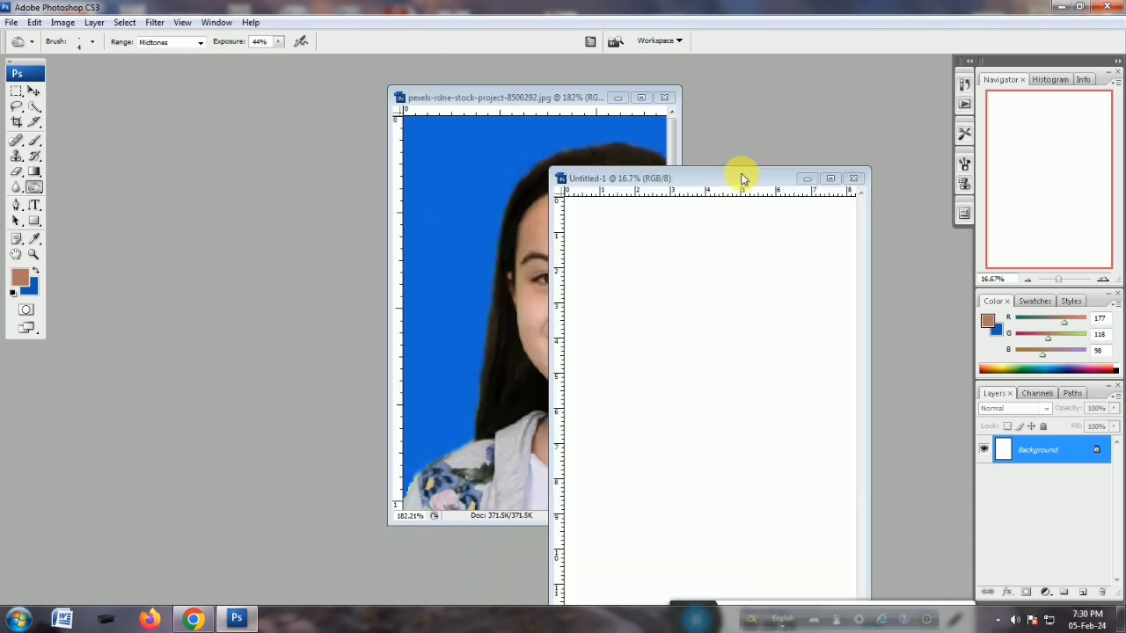
left_click_drag(537, 99, 244, 108)
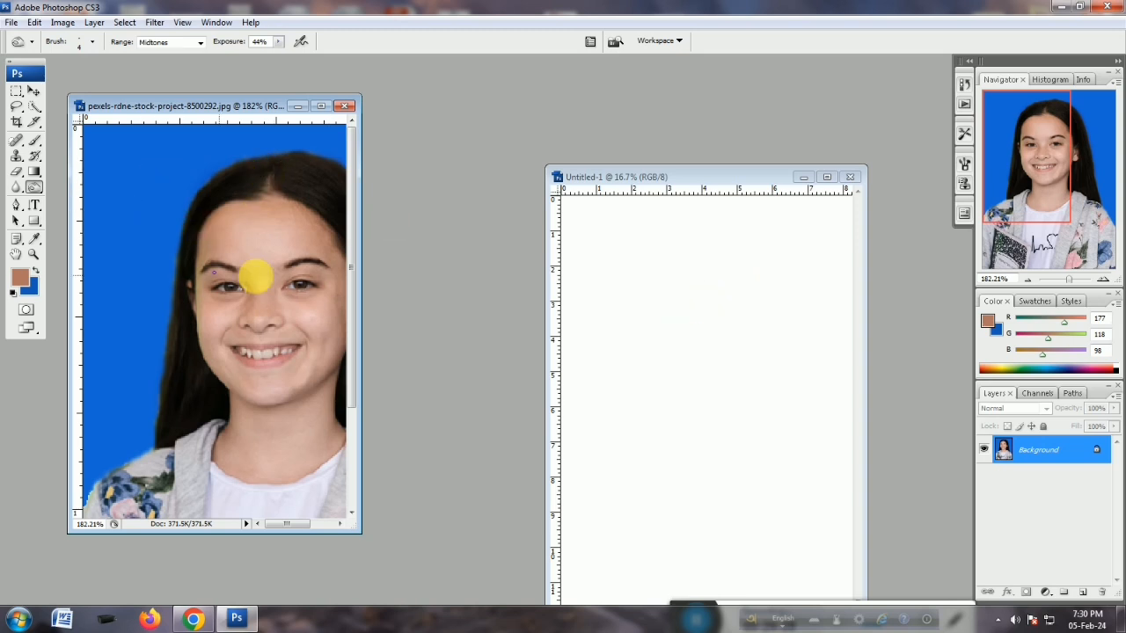
left_click(35, 92)
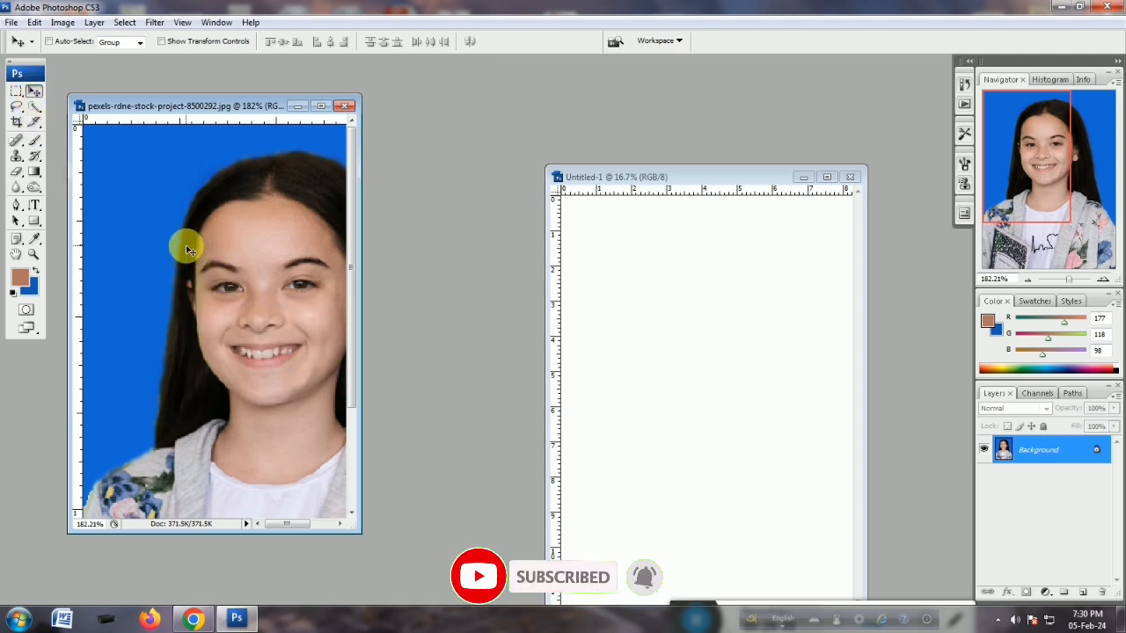
left_click_drag(188, 250, 635, 275)
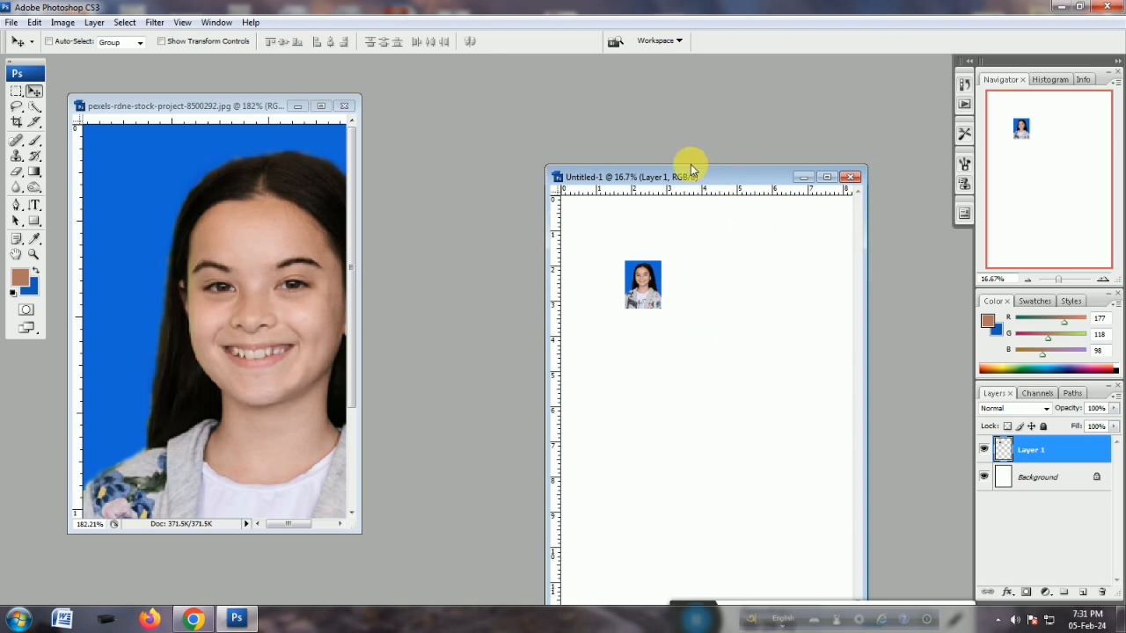
Place the passport photo near the A4 page's upper-left corner and maximize the page's window.
left_click_drag(731, 176, 591, 125)
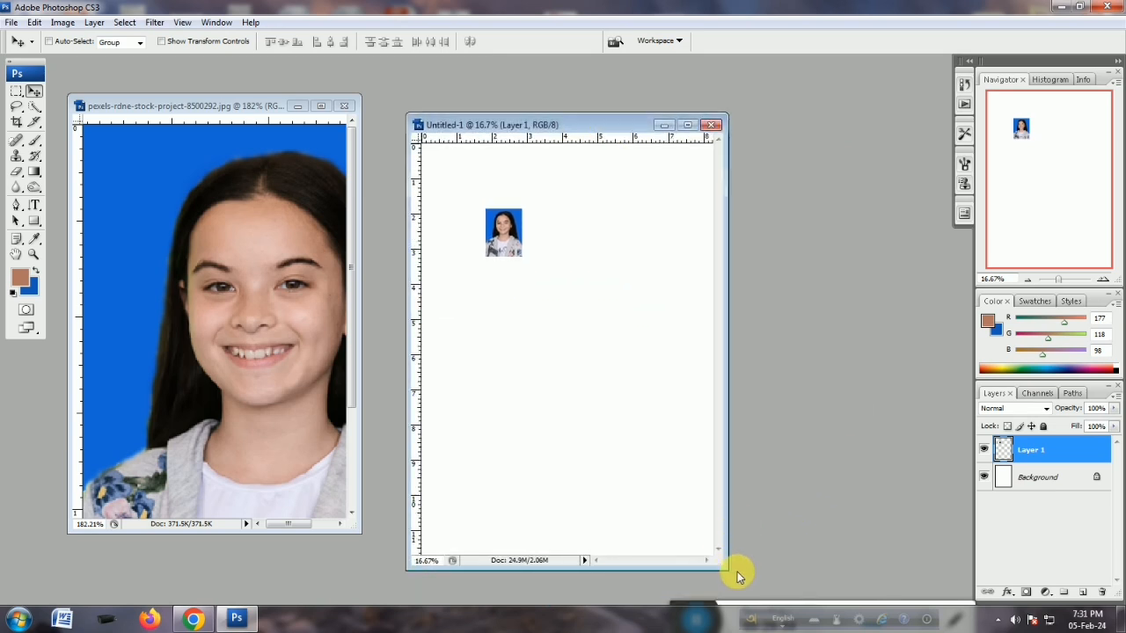
left_click_drag(730, 572, 840, 595)
left_click_drag(548, 252, 499, 208)
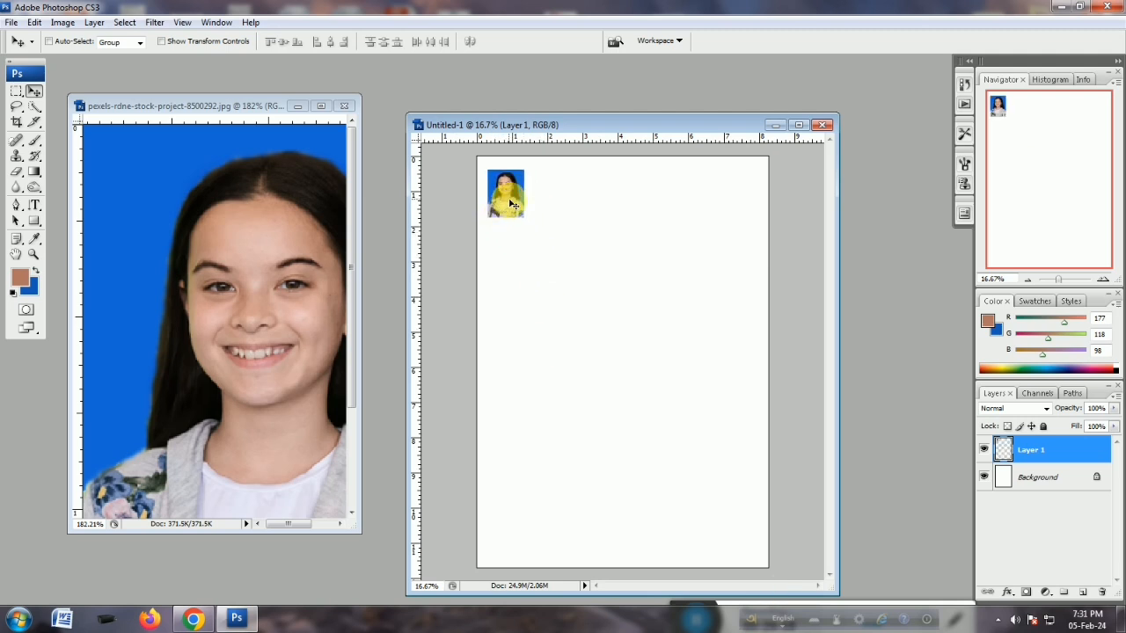
left_click(799, 126)
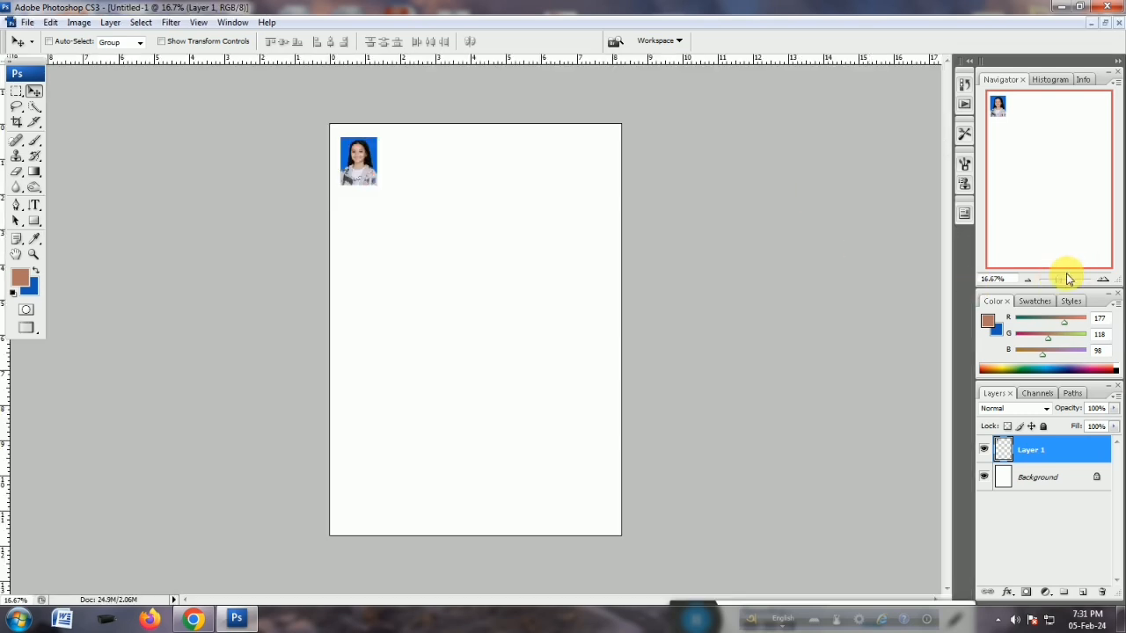
left_click_drag(1059, 283, 1062, 282)
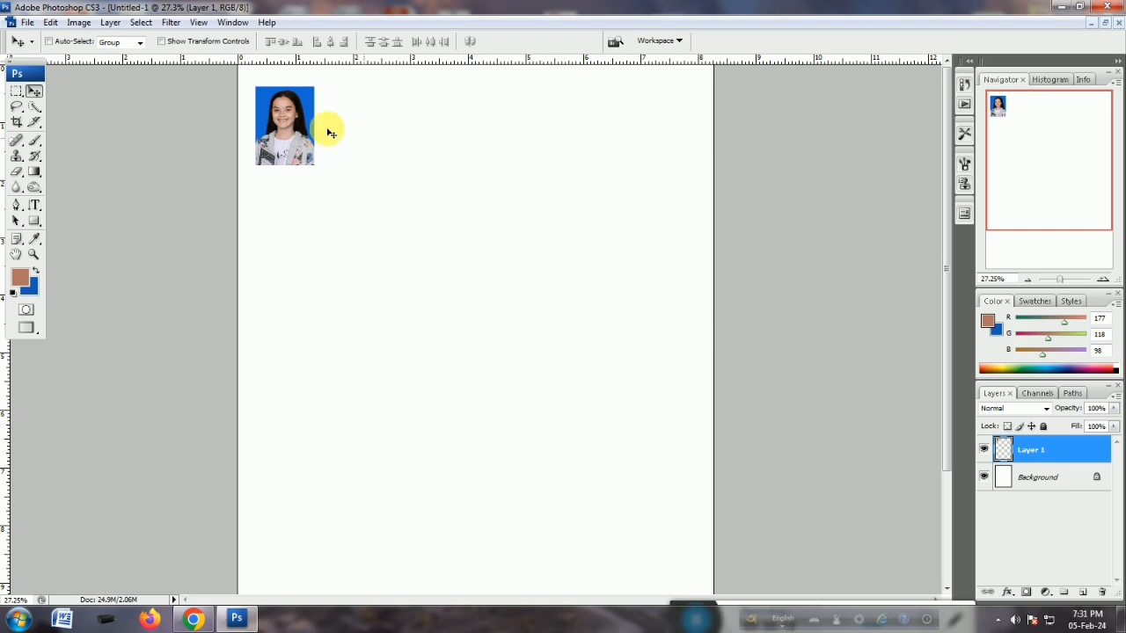
Shift the photo inward from the page corner, and turn the rulers off and back on.
left_click_drag(300, 127, 353, 226)
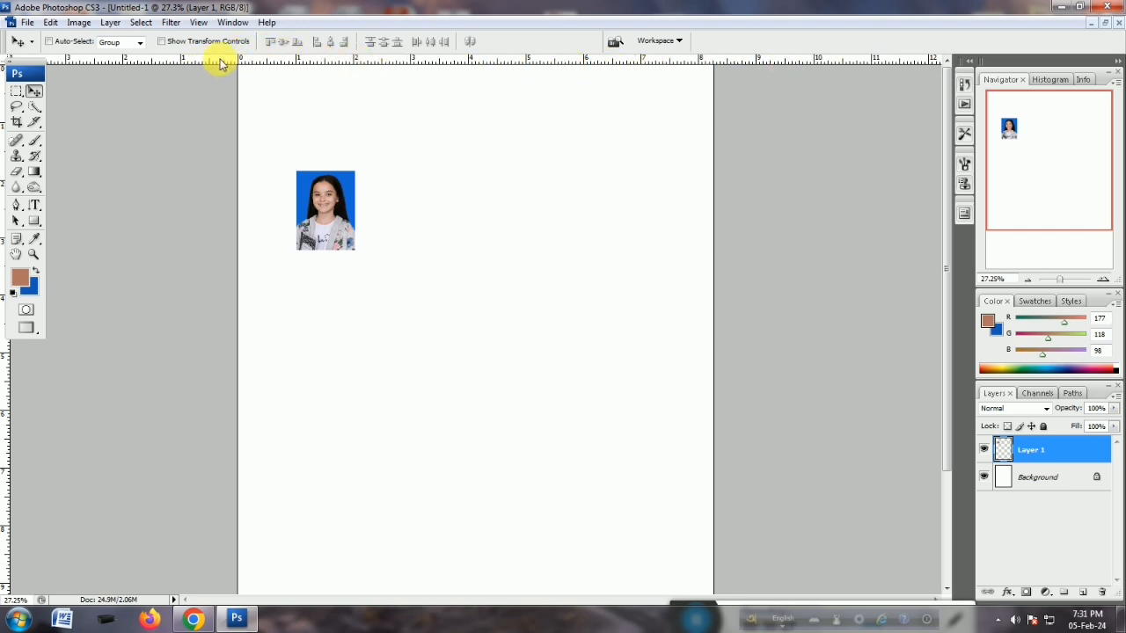
left_click(199, 22)
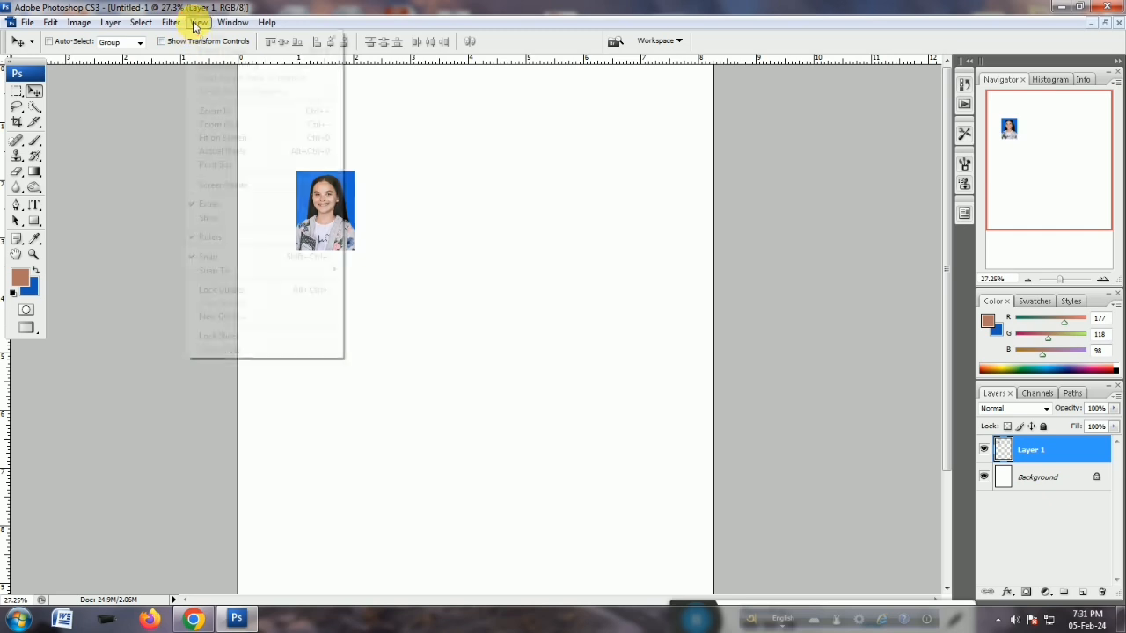
left_click(204, 238)
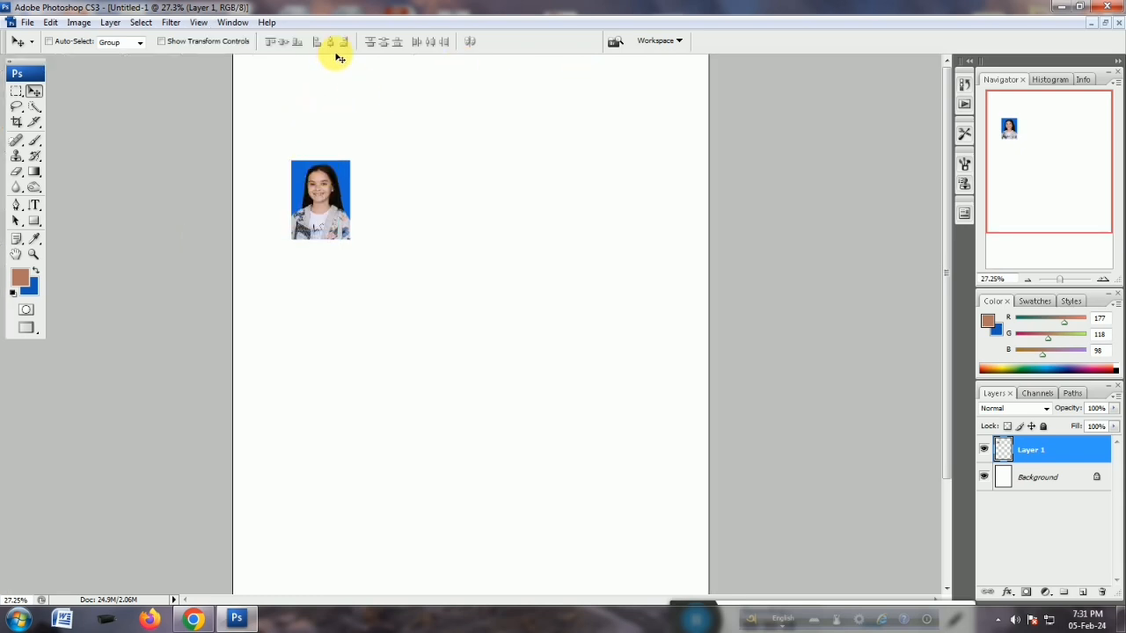
left_click(199, 24)
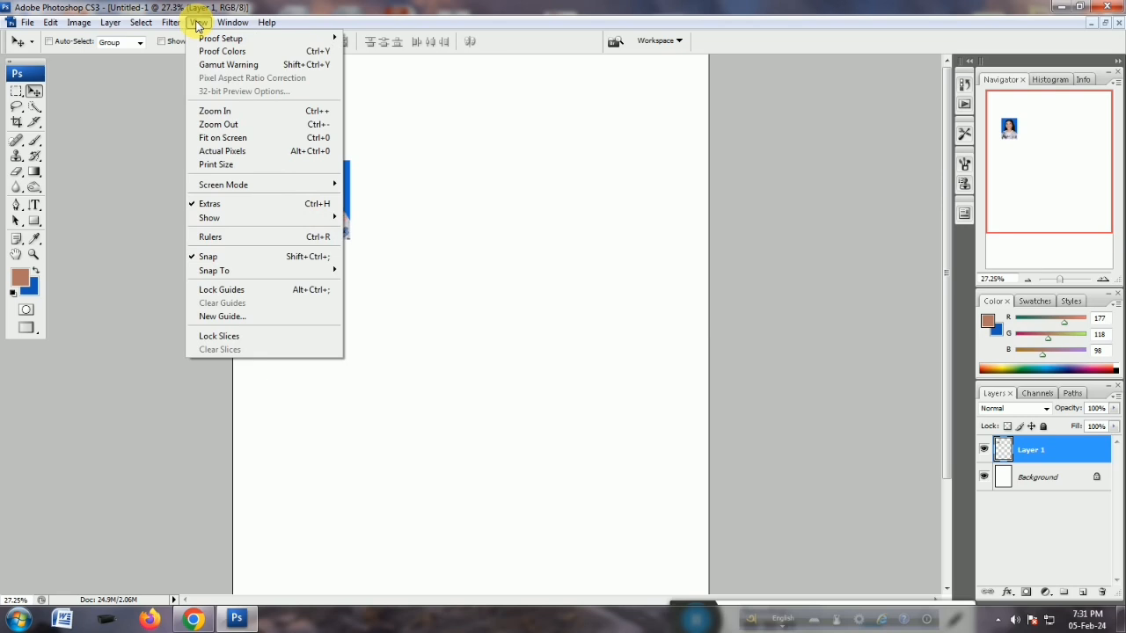
left_click(213, 237)
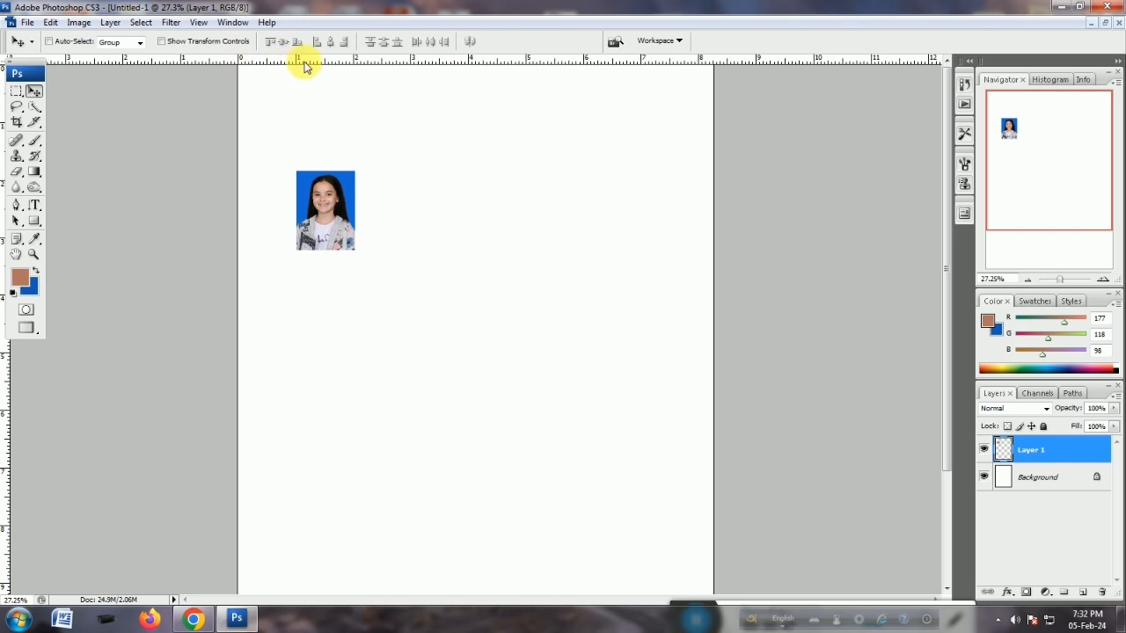
Add a horizontal guide about 0.65 inch below the A4 page's top edge and align the photo's top to it near the left margin.
left_click_drag(304, 67, 314, 105)
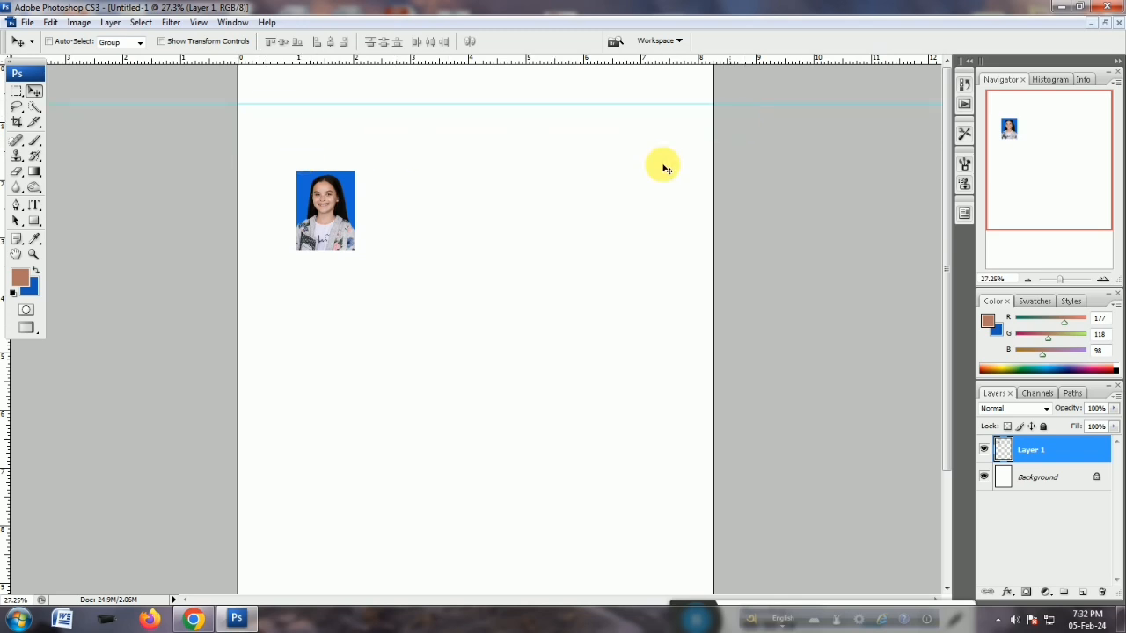
left_click_drag(337, 223, 297, 133)
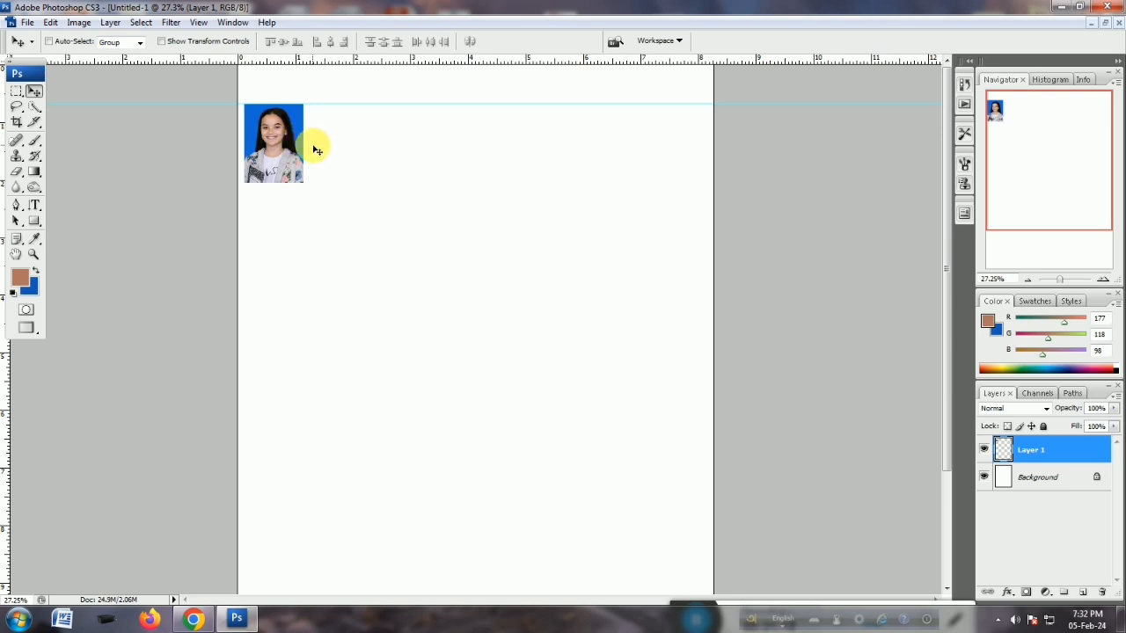
Create a new Portrait, 4 x 6 inch document from the Photo preset at 300 pixels/inch in RGB Color, and show the open documents as floating windows.
left_click(29, 22)
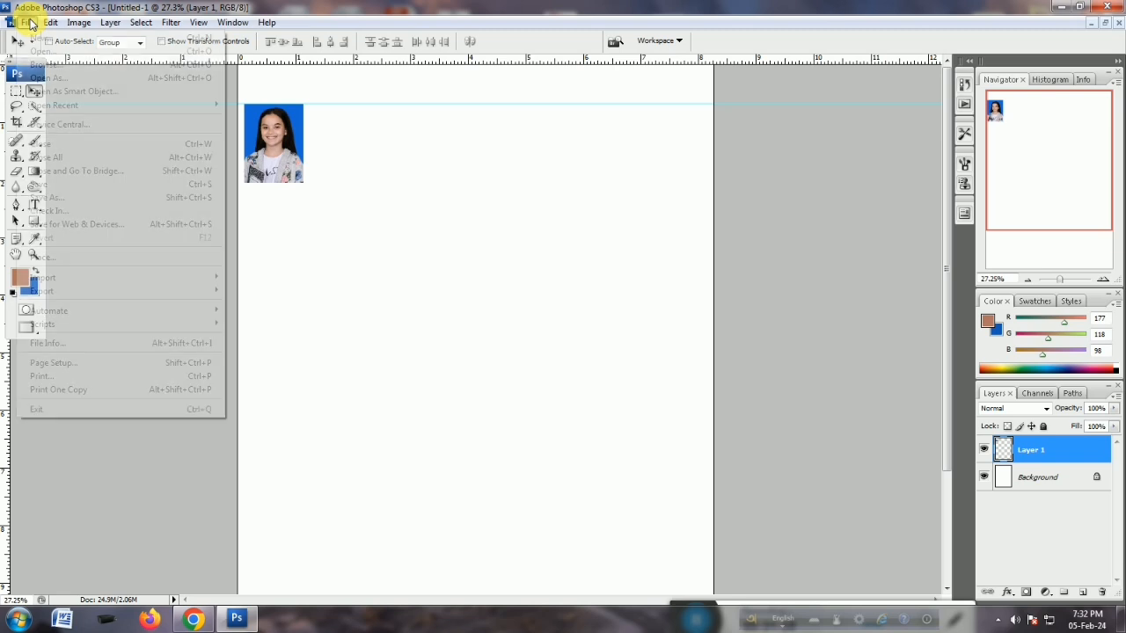
left_click(46, 41)
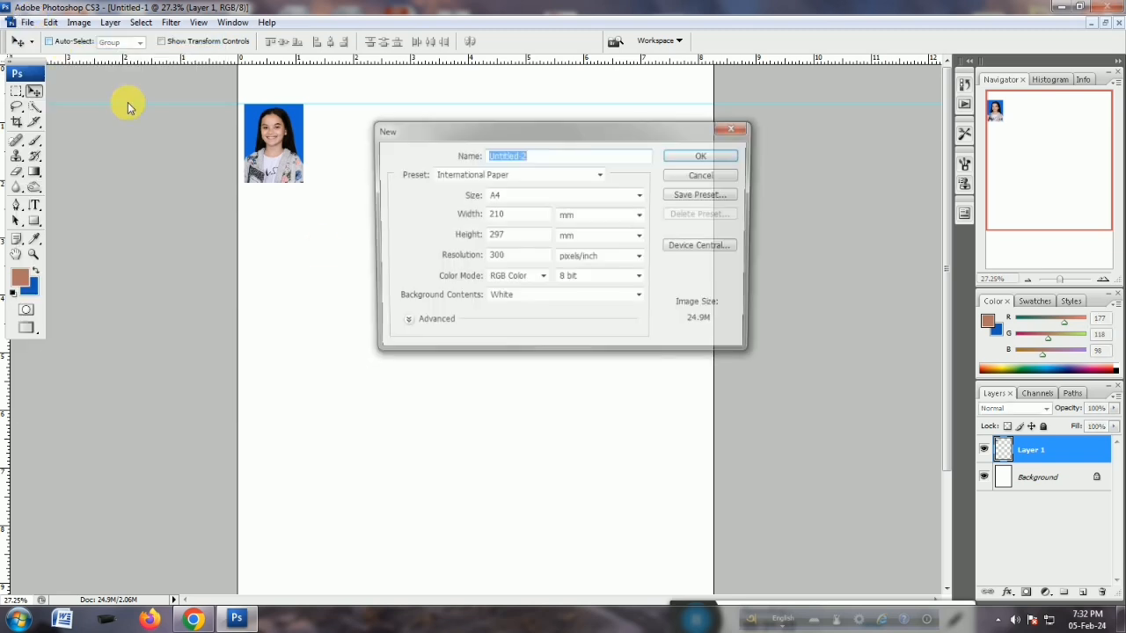
left_click(535, 196)
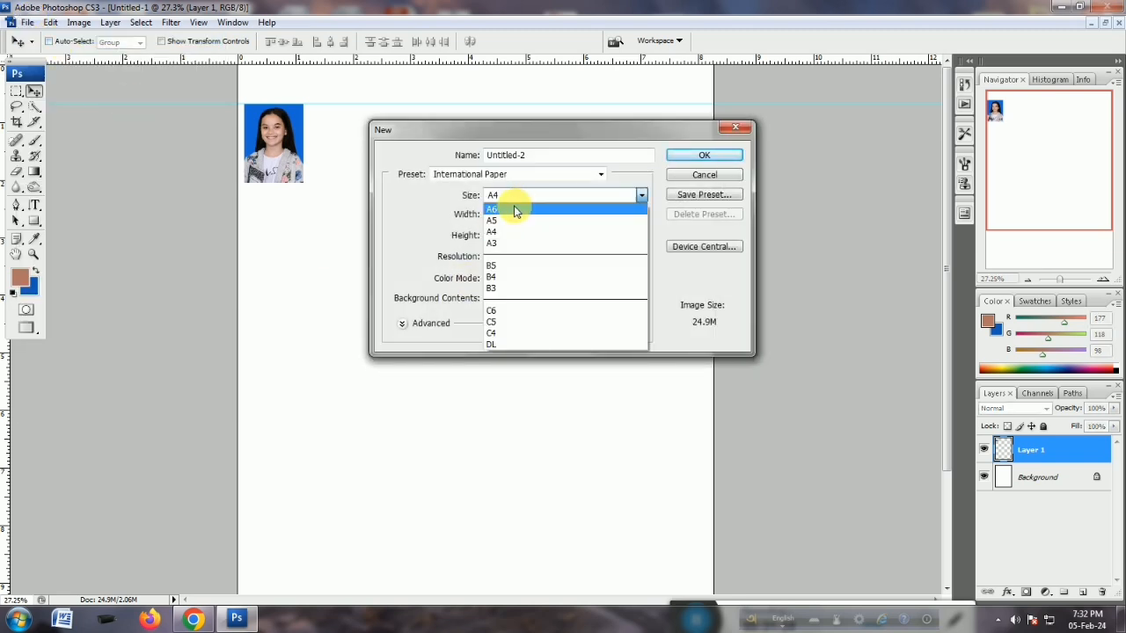
left_click(504, 174)
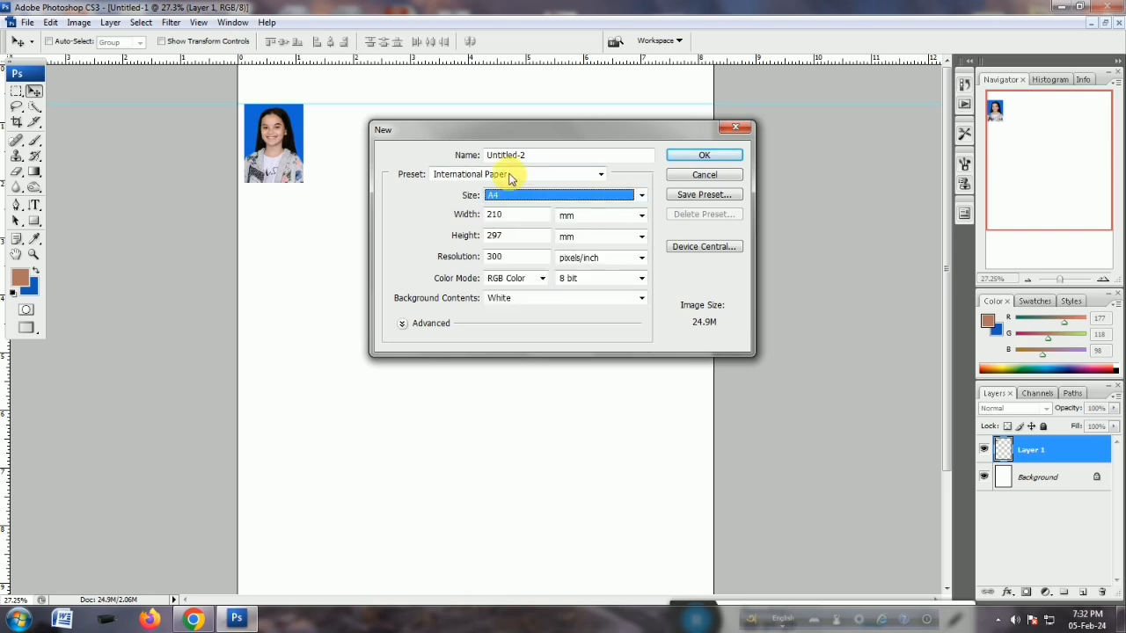
left_click(508, 175)
left_click(500, 222)
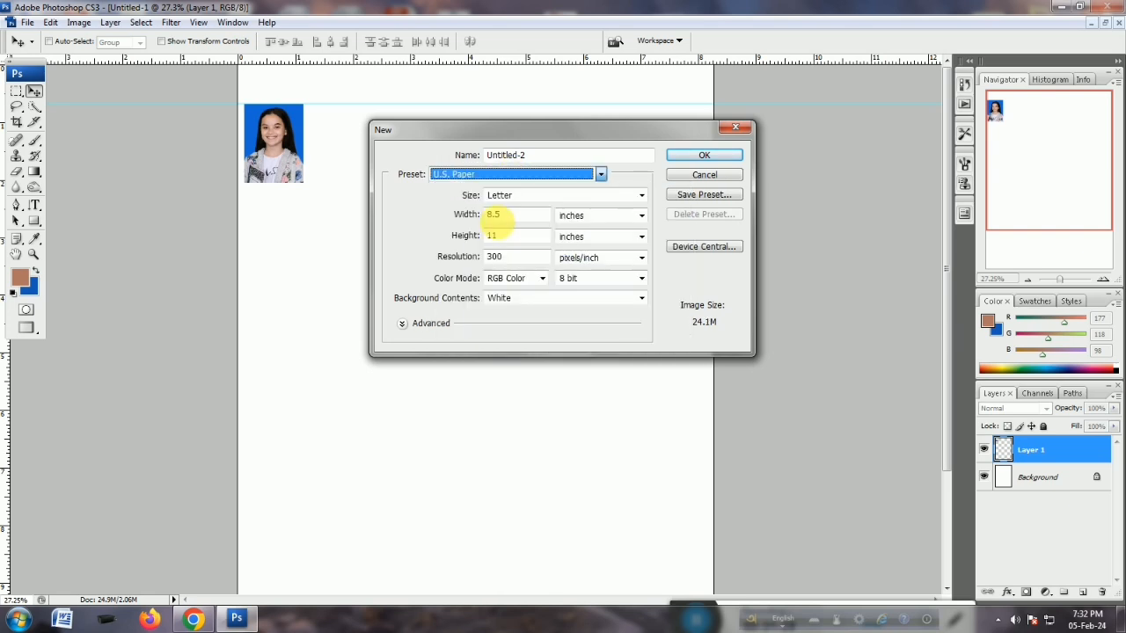
left_click(531, 196)
left_click(530, 196)
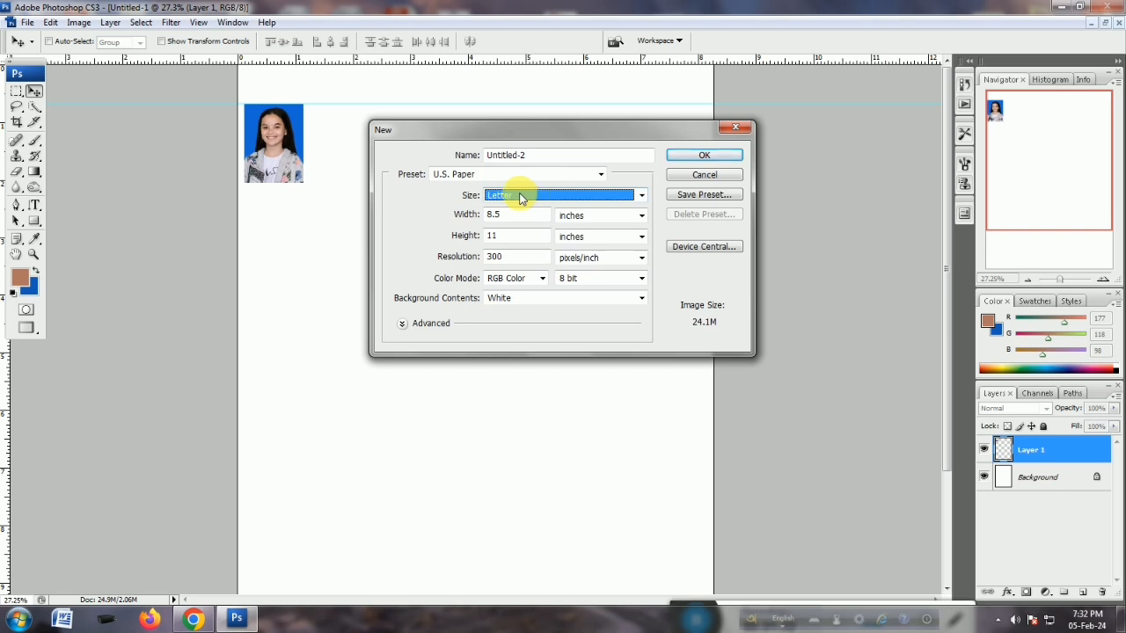
left_click(467, 174)
left_click(474, 245)
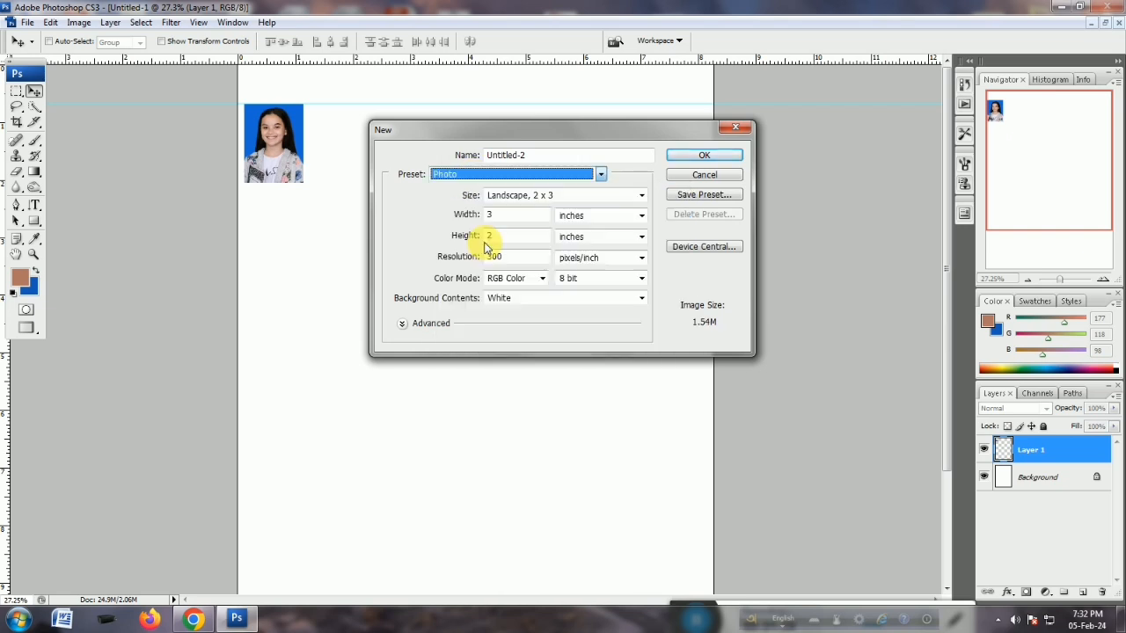
left_click(545, 196)
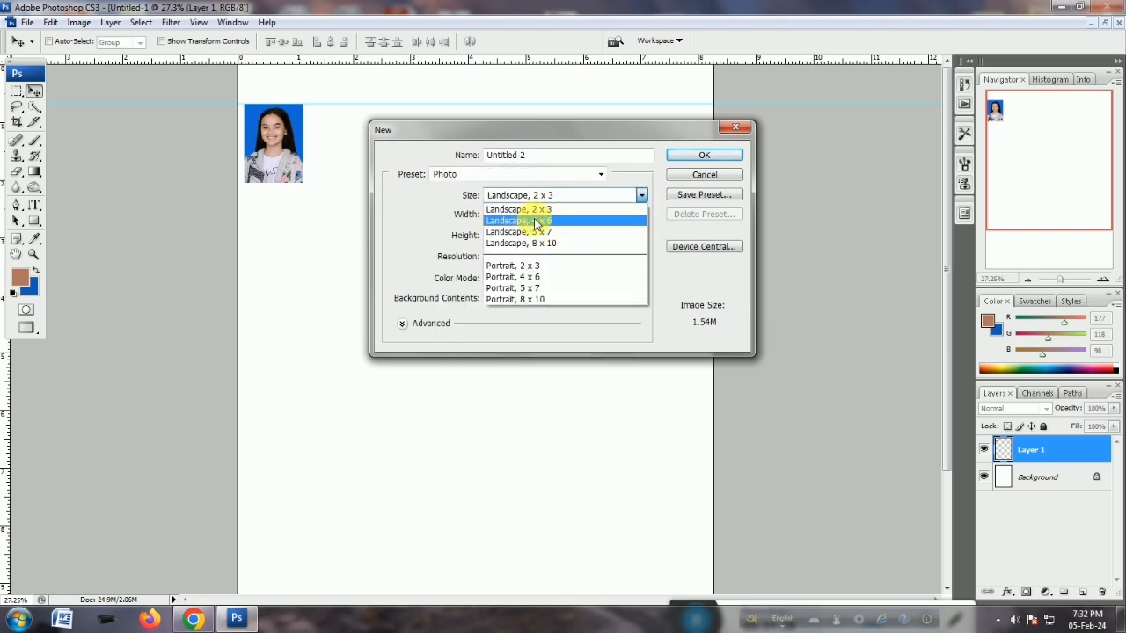
left_click(540, 280)
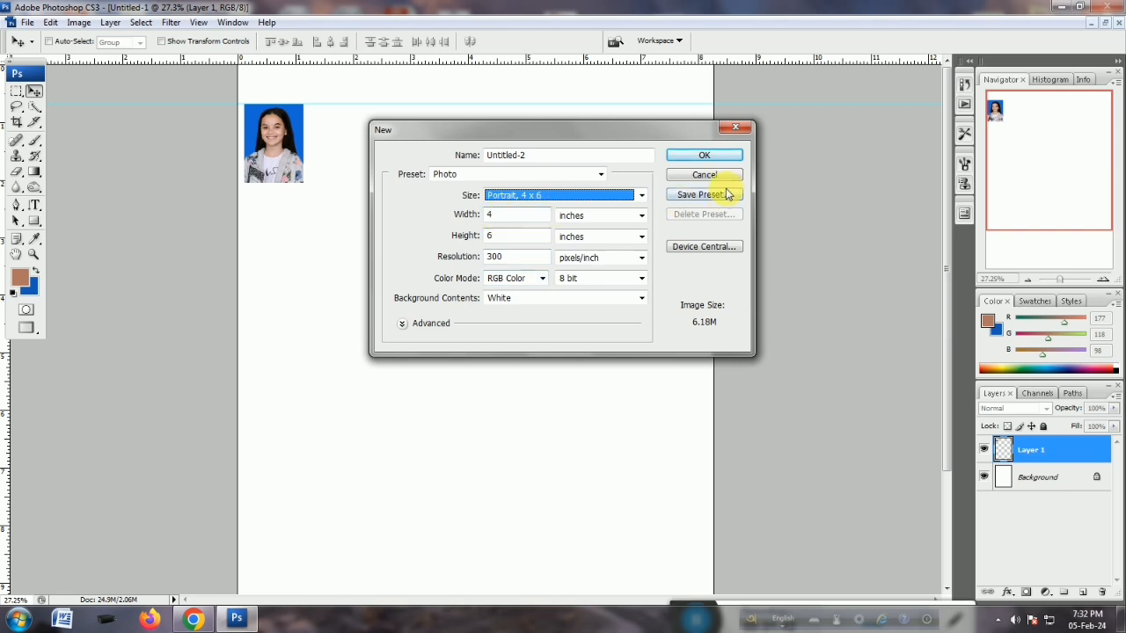
left_click(695, 156)
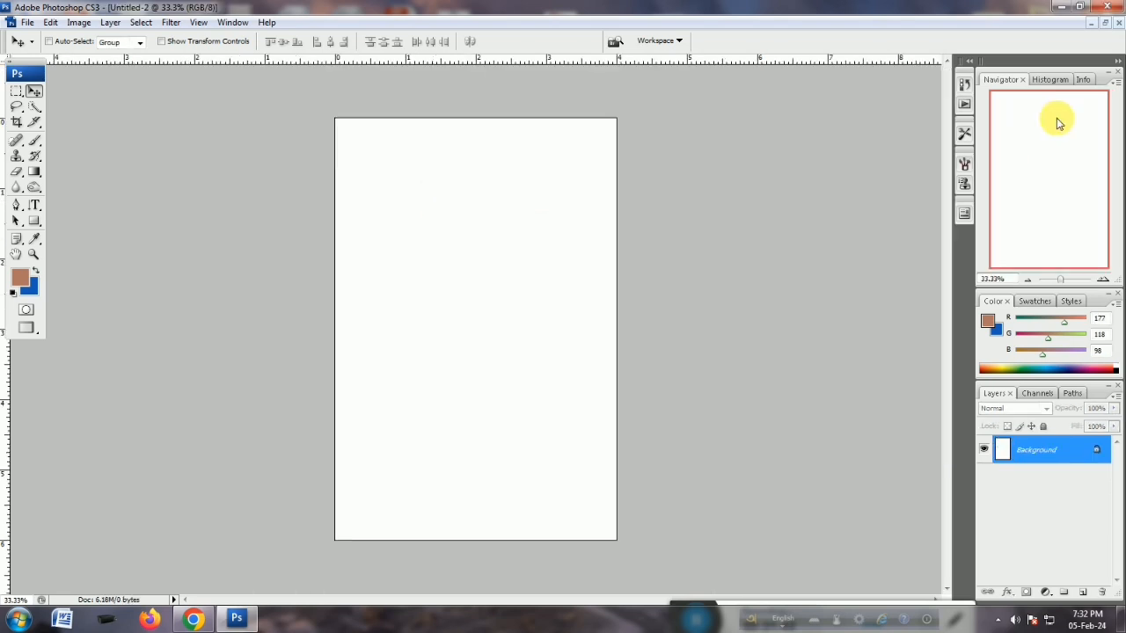
left_click(1106, 23)
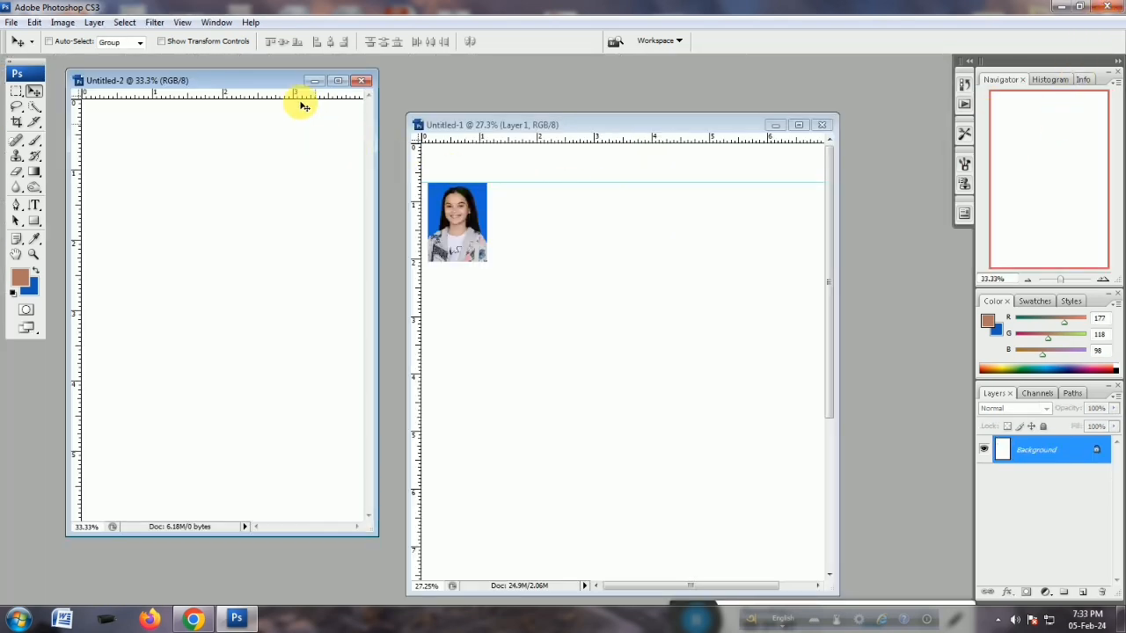
Copy the passport photo into the 4 x 6 inch document, maximize that window, and place the photo near the page's upper-left corner.
left_click_drag(286, 78, 273, 112)
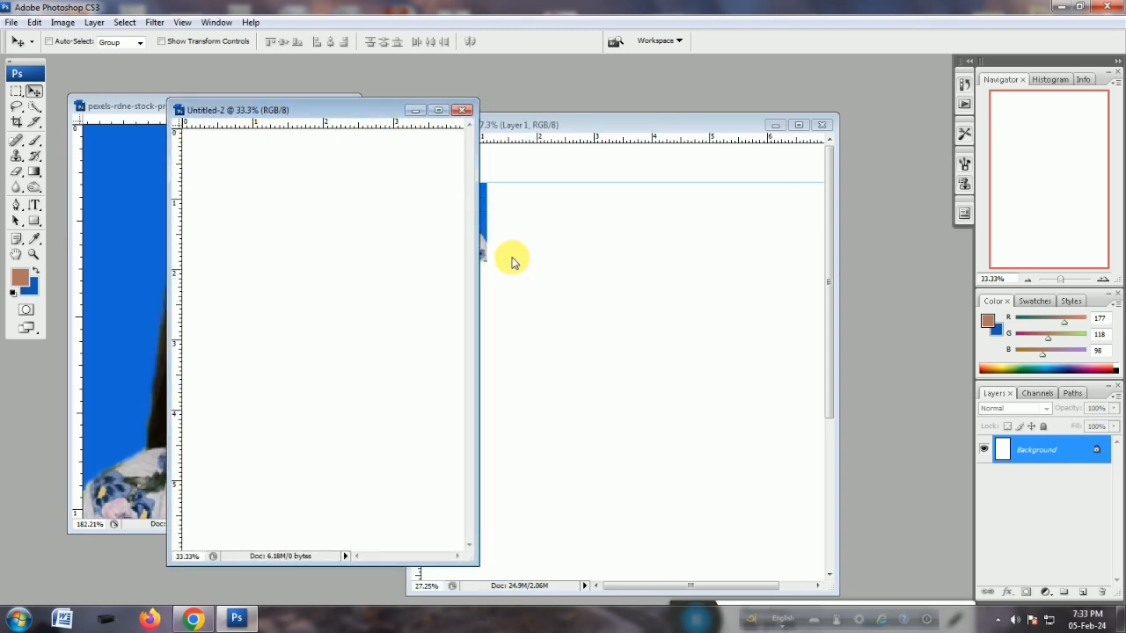
left_click(150, 217)
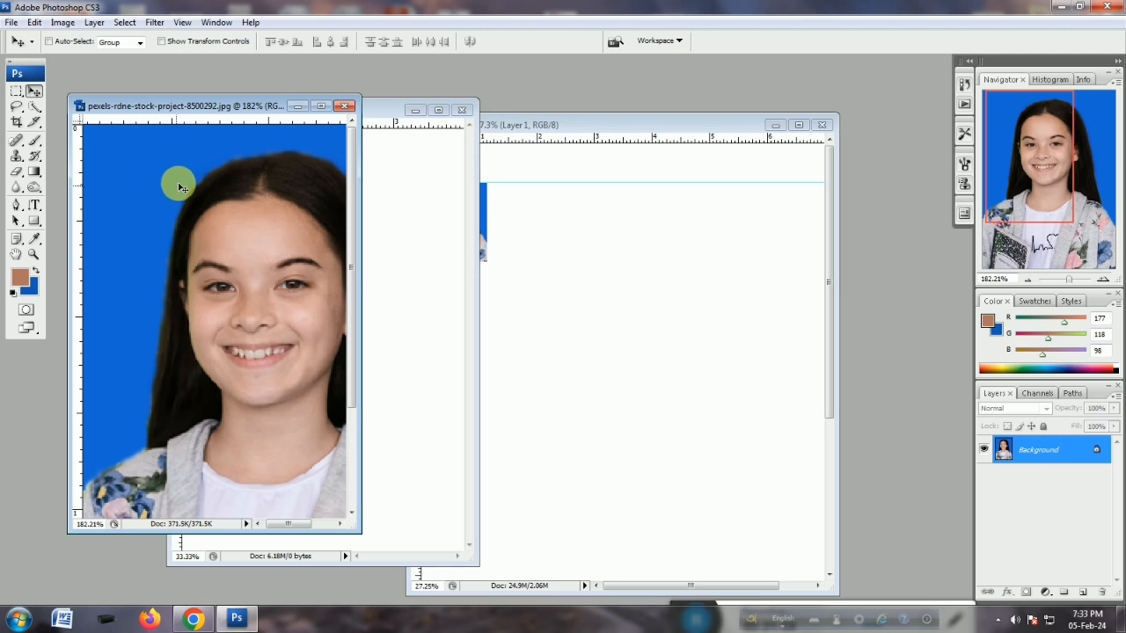
left_click_drag(264, 186, 234, 176)
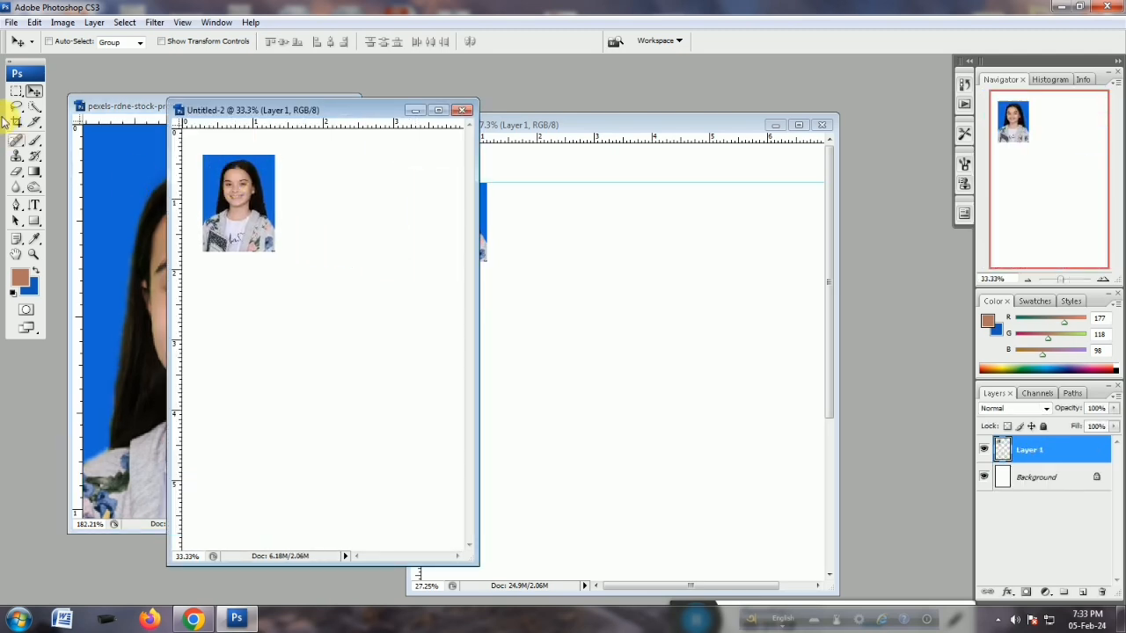
left_click(115, 181)
left_click(373, 183)
left_click(438, 110)
mouse_move(382, 193)
left_mouse_down()
mouse_move(402, 182)
mouse_move(386, 185)
left_mouse_up()
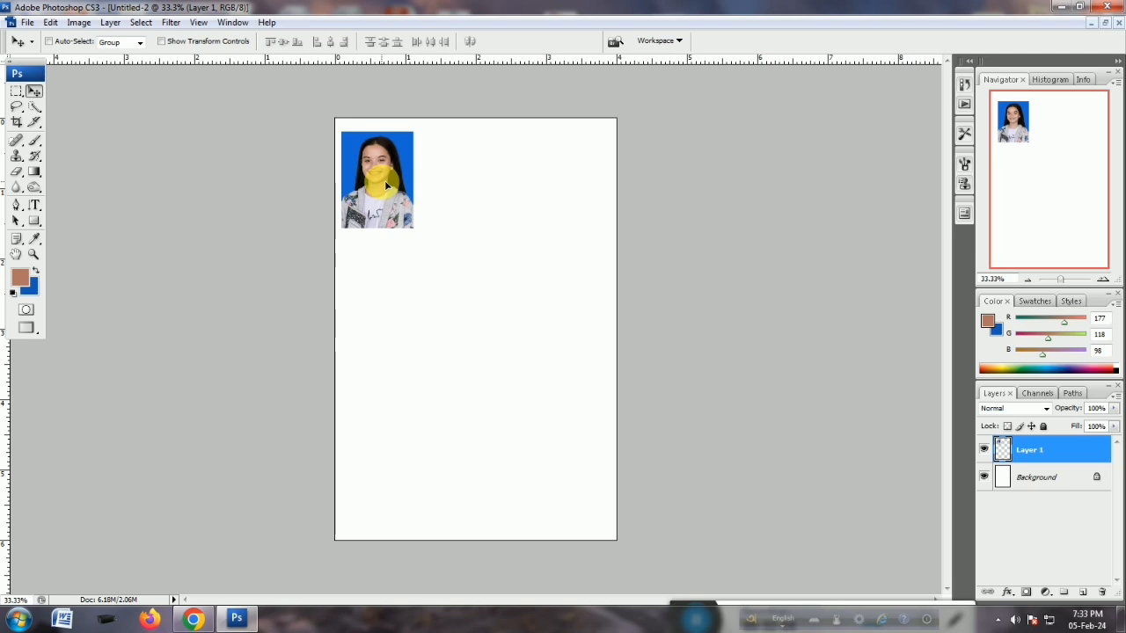
Add a horizontal guide about 0.2 inch below the 4 x 6 page's top edge, along the photo's top, keeping that document's window maximized.
left_click_drag(325, 60, 340, 141)
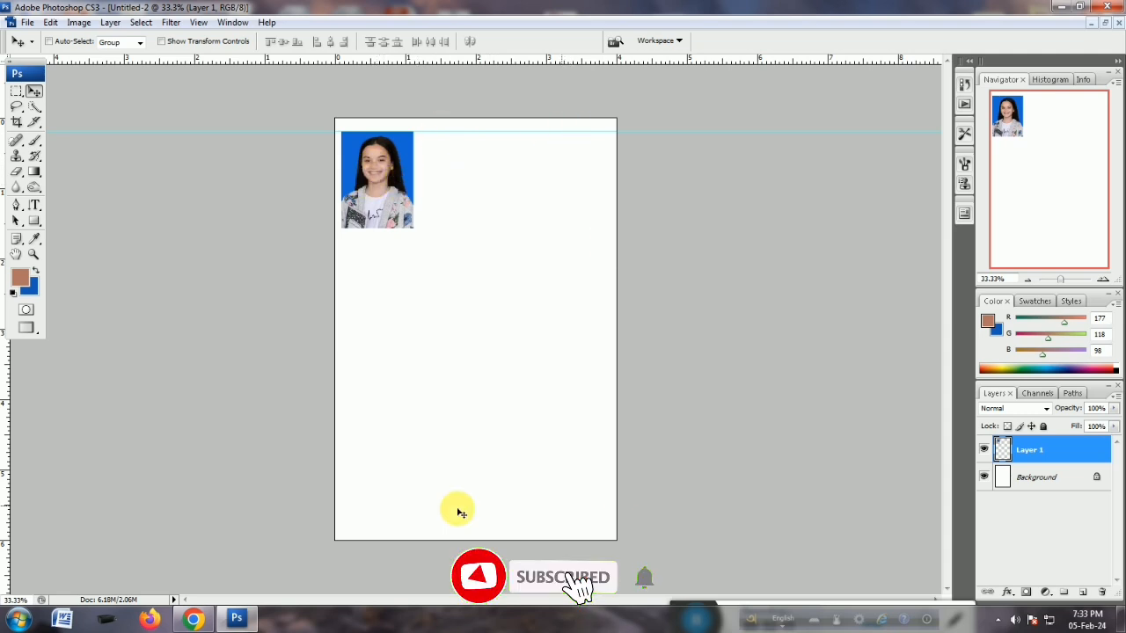
left_click(1106, 22)
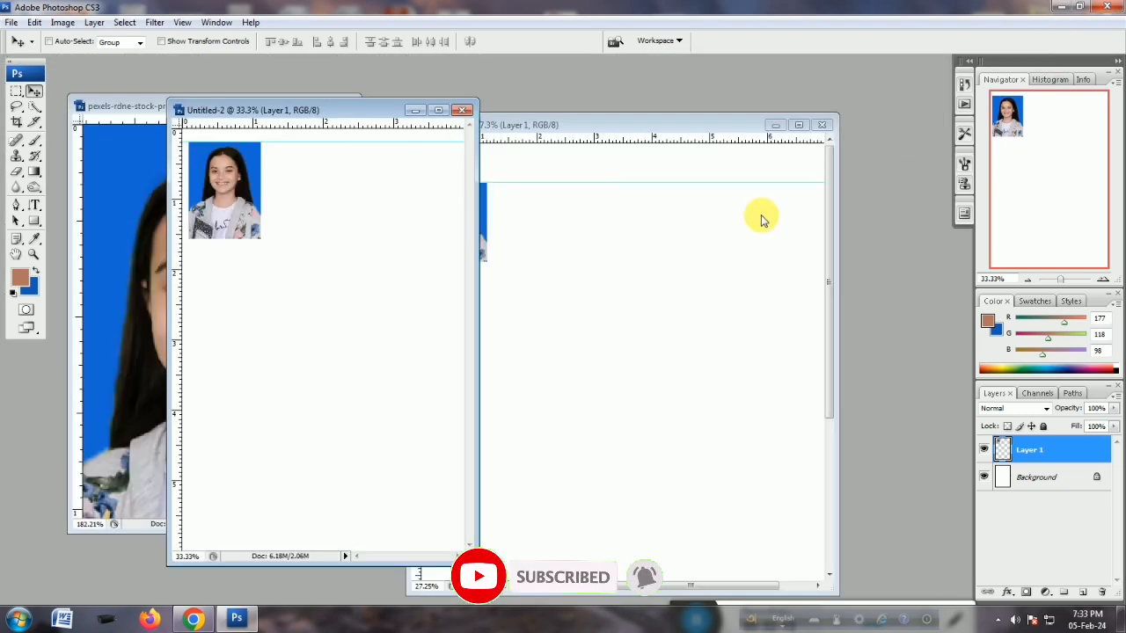
left_click(762, 220)
left_click(431, 157)
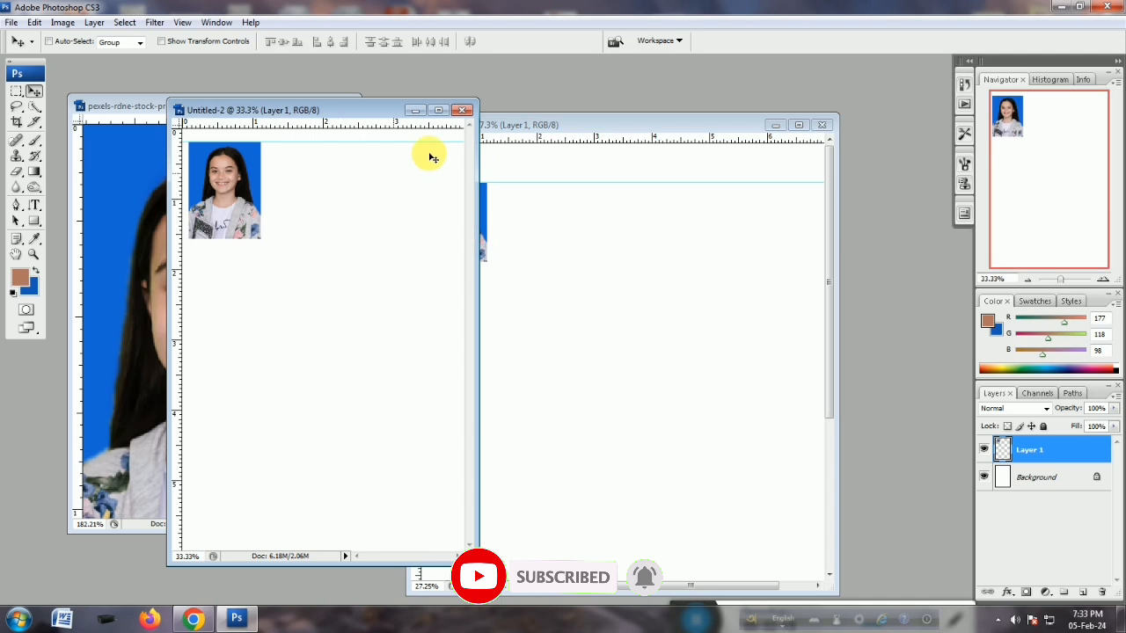
left_click(439, 110)
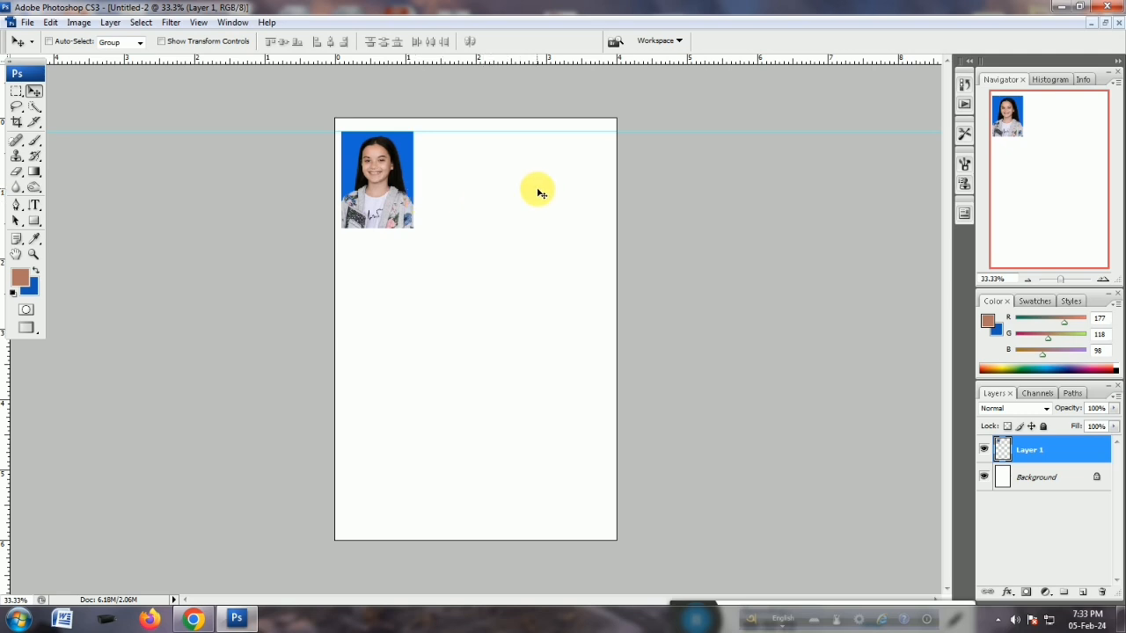
Adjust the photo against the guide near the left margin and duplicate it twice to make a row of three across the page.
mouse_move(375, 167)
left_mouse_down()
mouse_move(422, 172)
mouse_move(380, 167)
left_mouse_up()
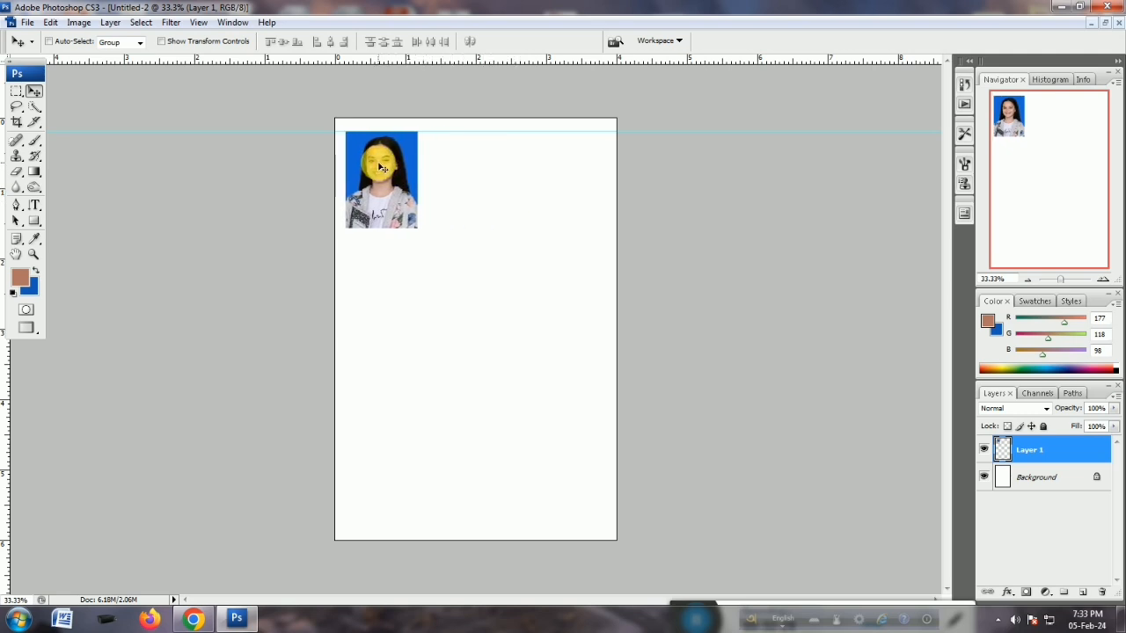
mouse_move(380, 167)
left_mouse_down()
mouse_move(475, 184)
mouse_move(398, 173)
left_mouse_up()
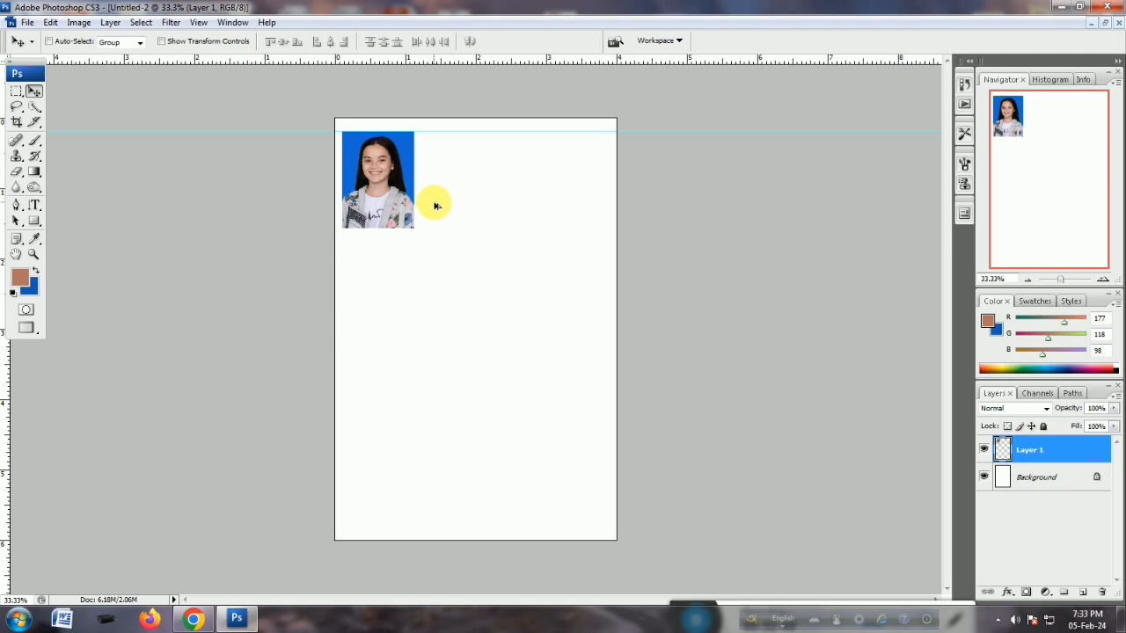
left_click_drag(366, 168, 455, 169)
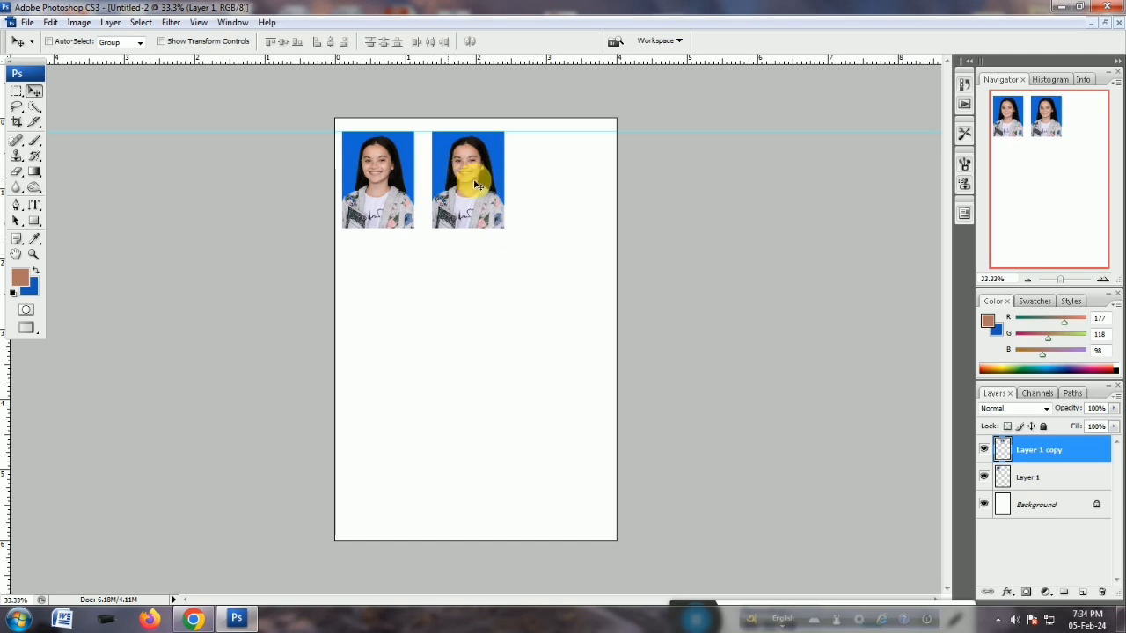
left_click_drag(467, 176, 563, 185)
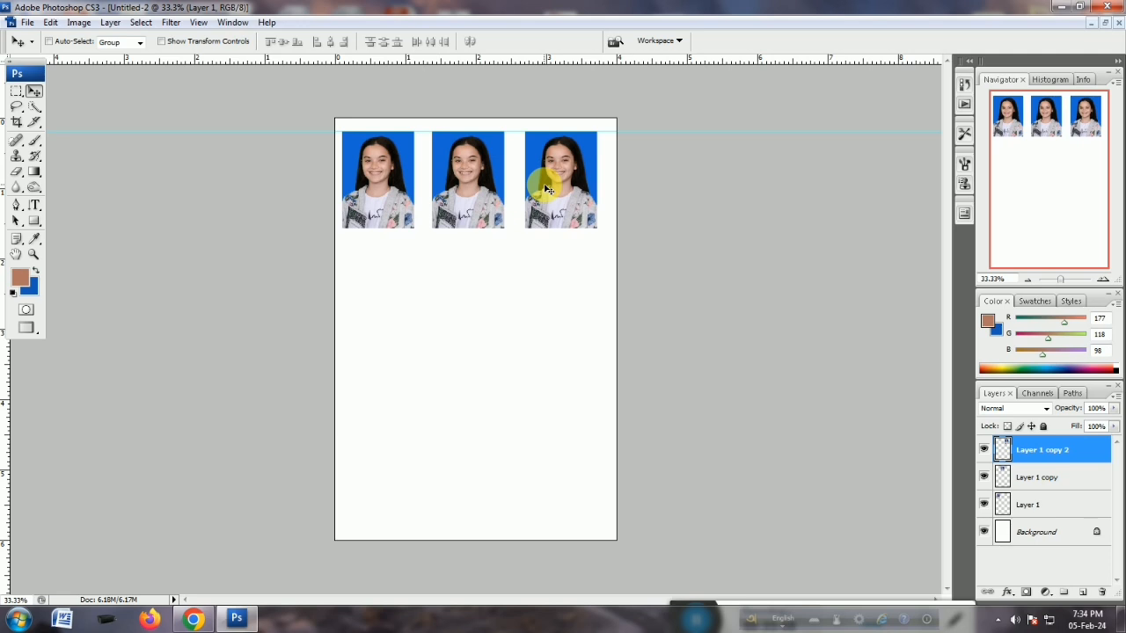
left_click_drag(554, 181, 387, 301)
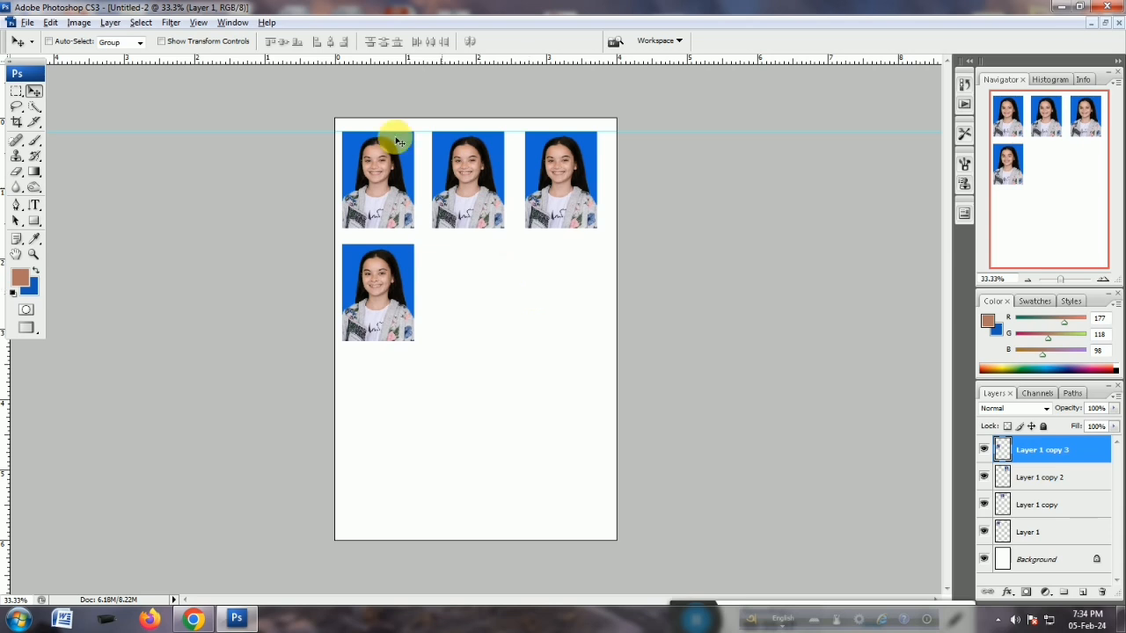
left_click_drag(346, 76, 389, 279)
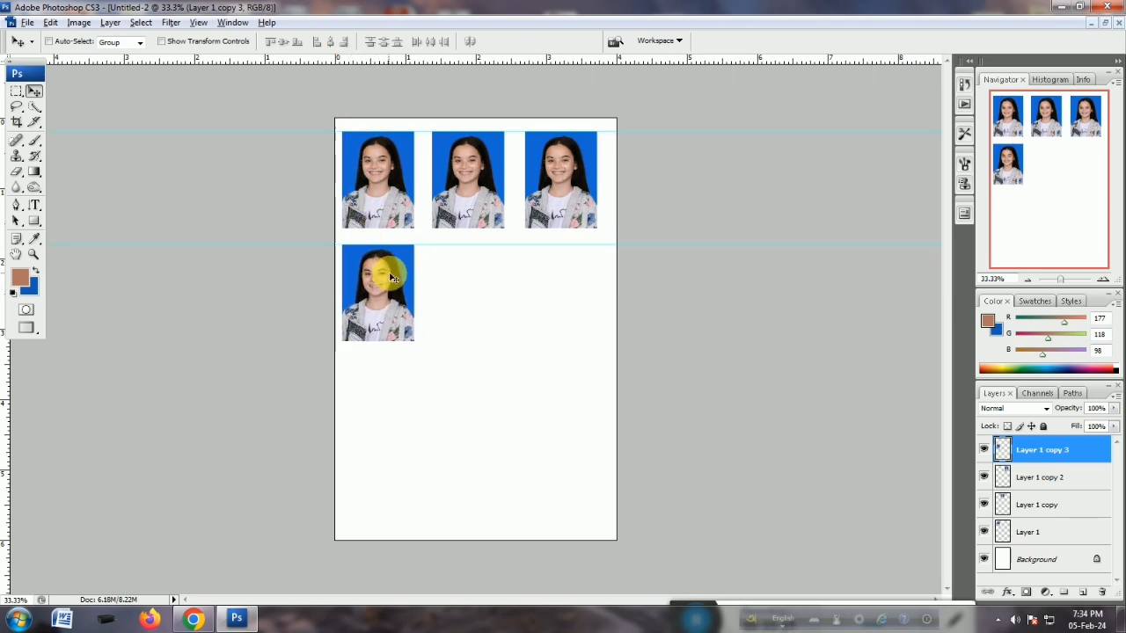
left_click_drag(515, 250, 499, 66)
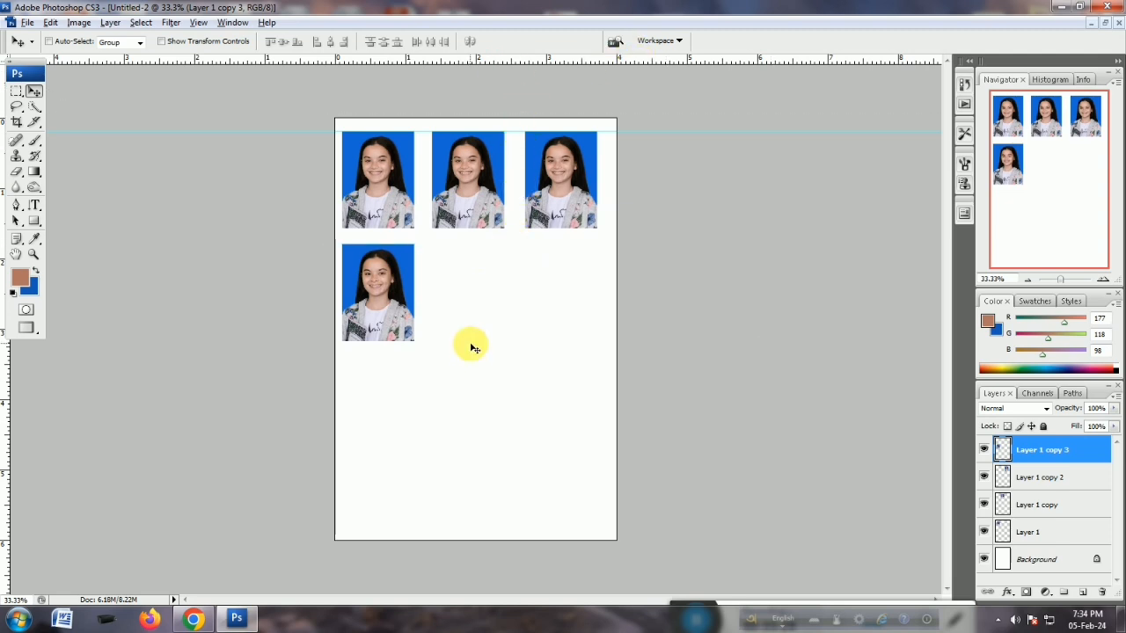
key("ctrl+z")
key("ctrl+z")
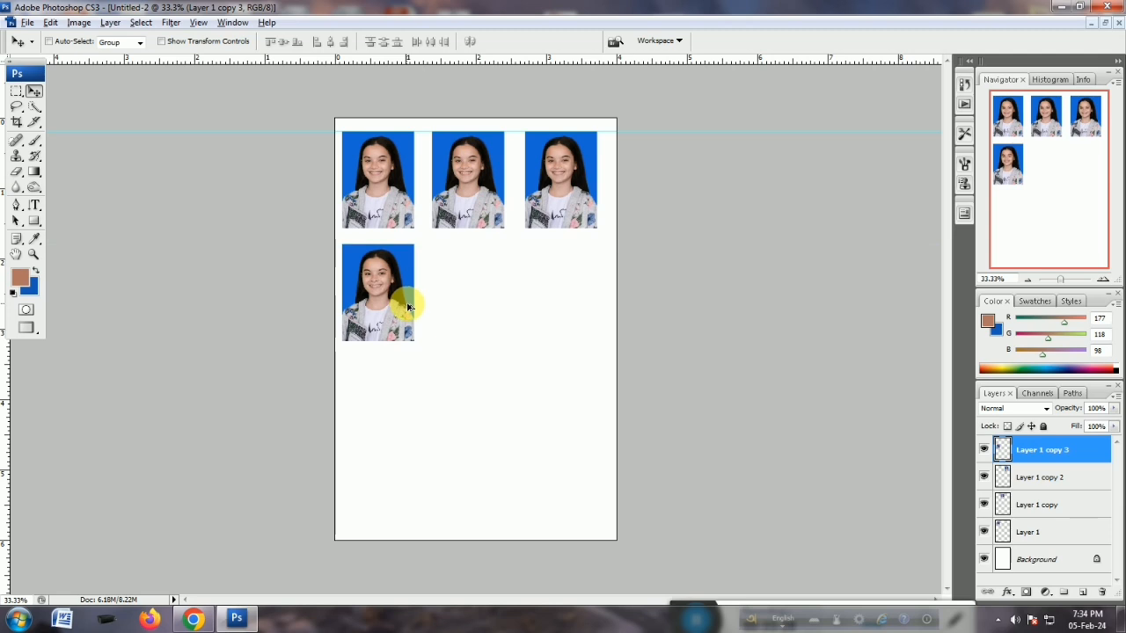
key("Delete")
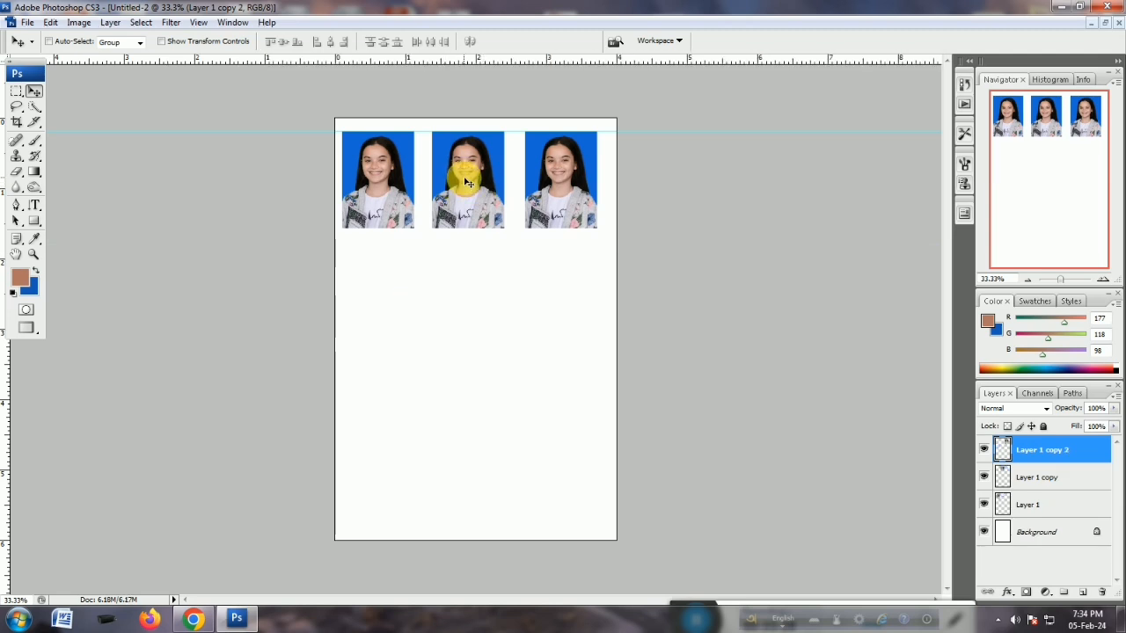
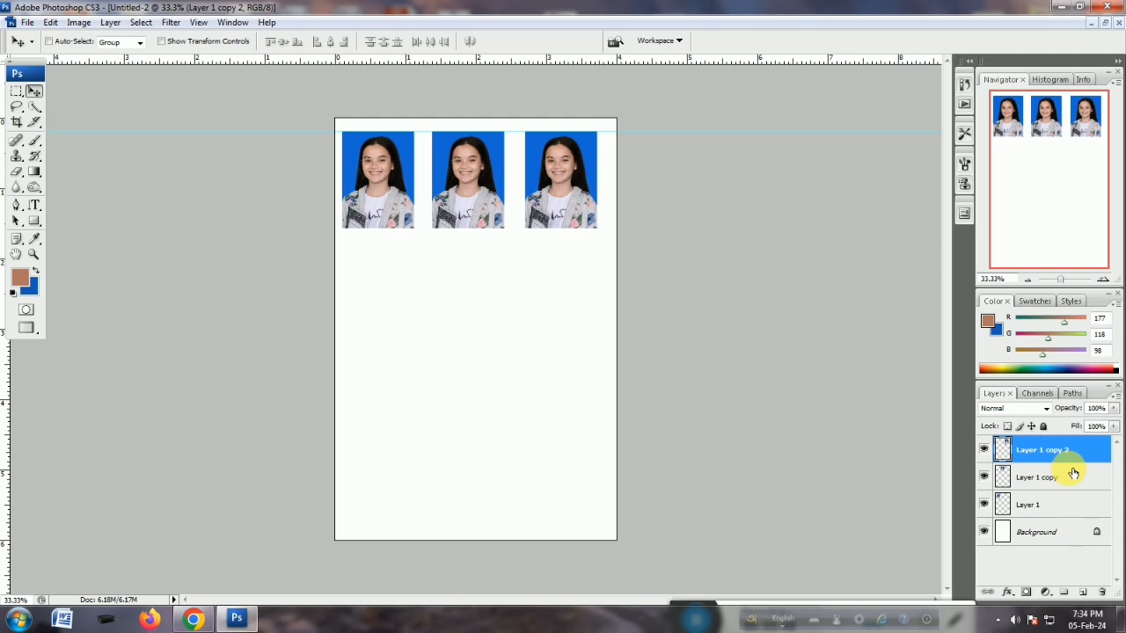
Merge the three photo layers into one and duplicate the row about 1.6 inches lower as a second row.
key("Delete")
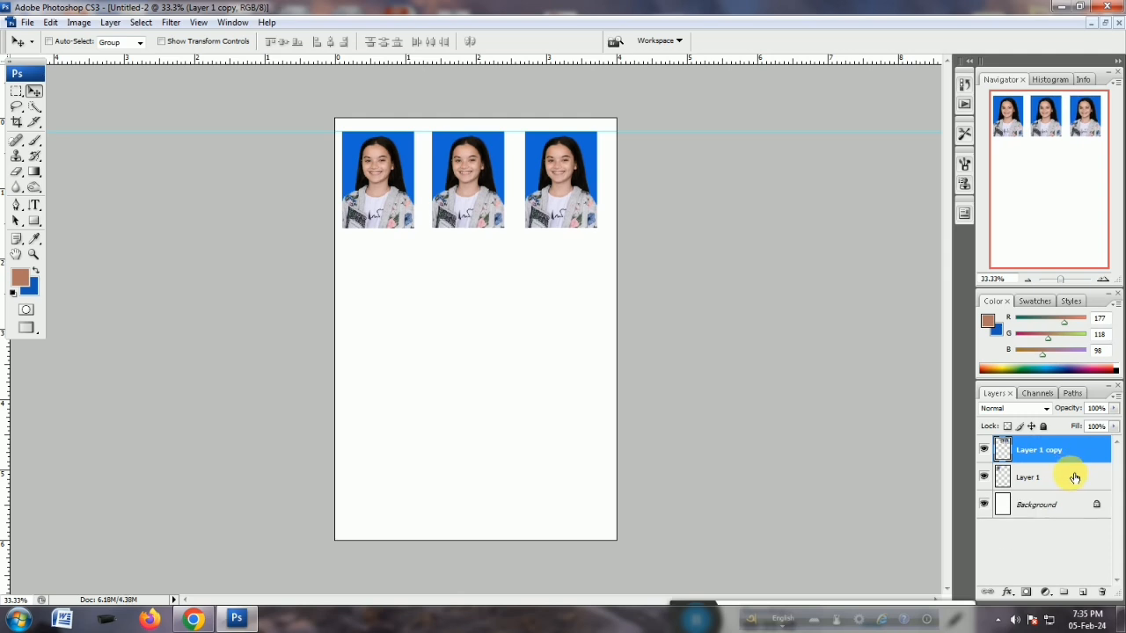
key("ctrl+e")
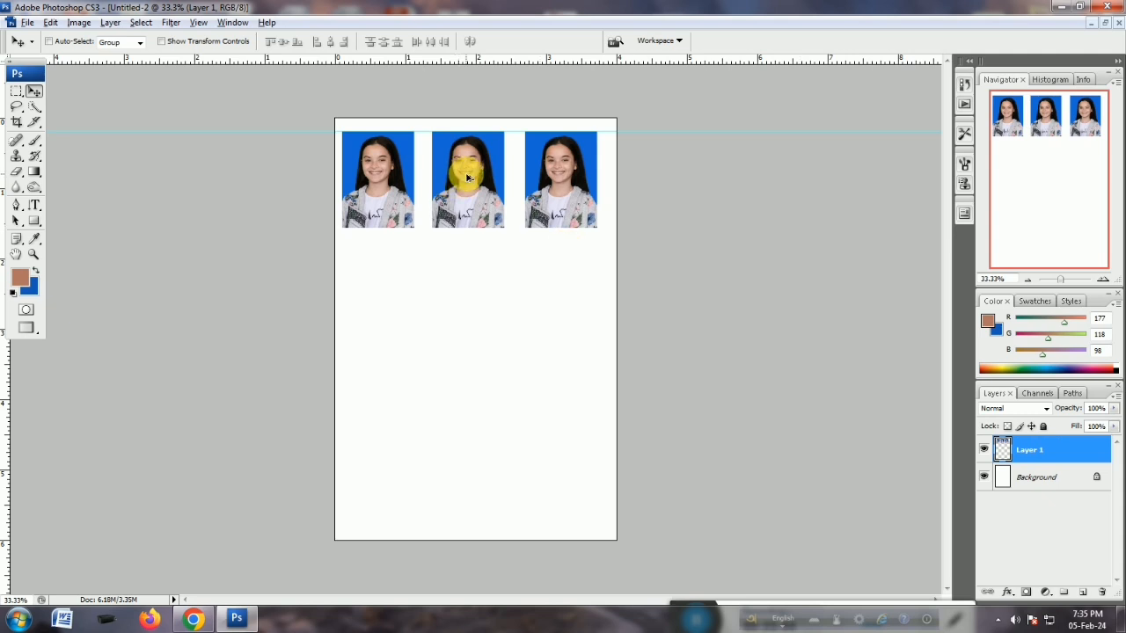
left_click_drag(468, 178, 471, 287)
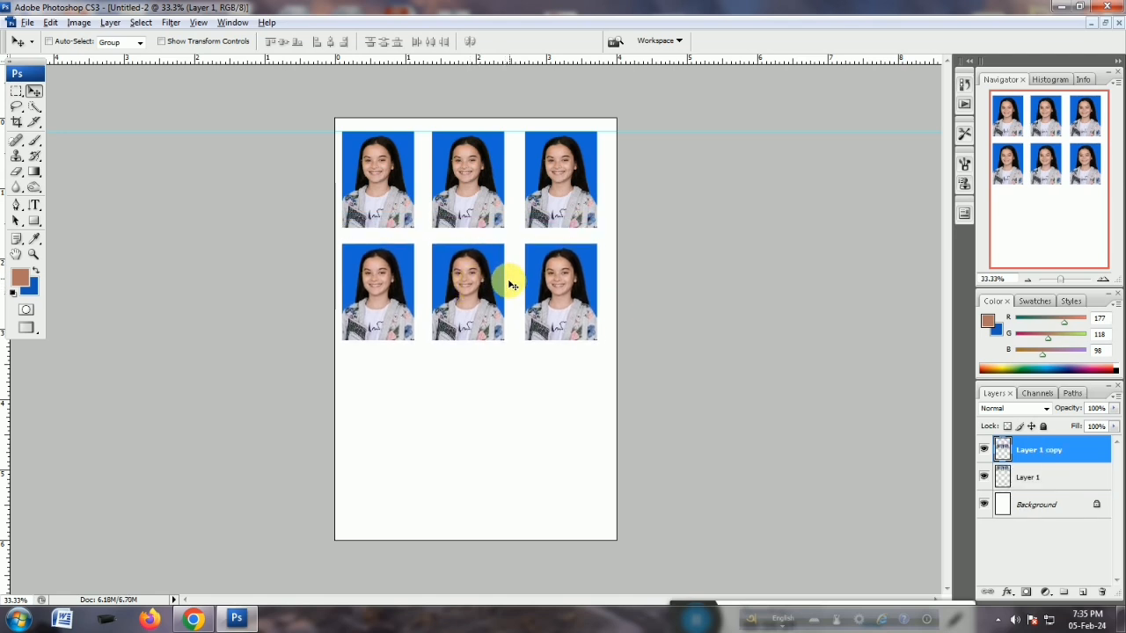
left_click_drag(492, 327, 486, 377)
key("ctrl+j")
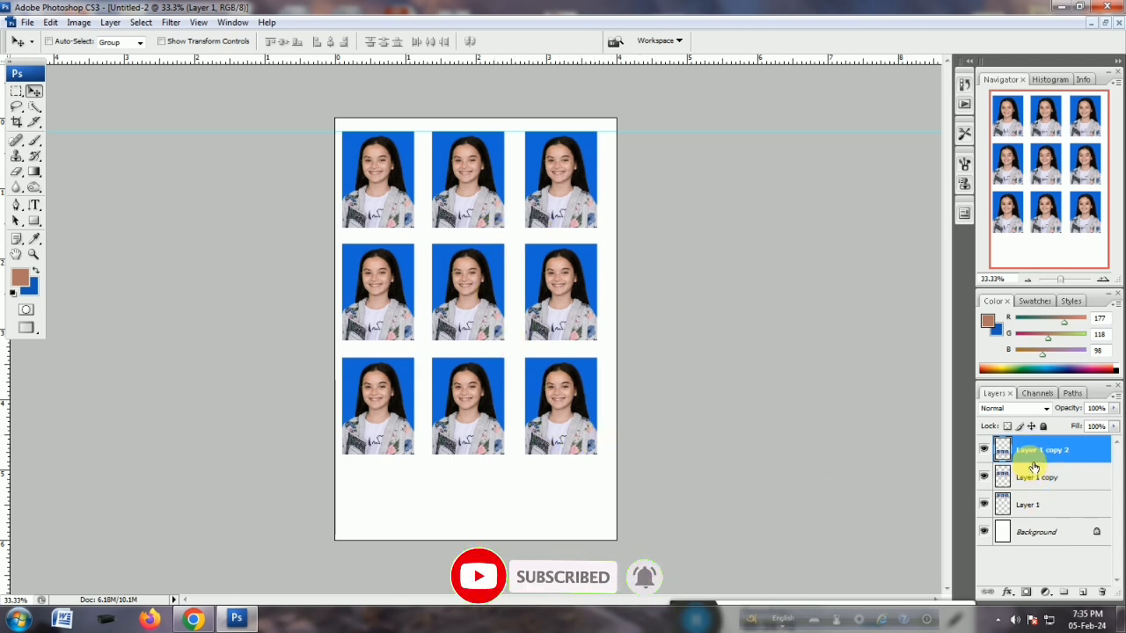
key("Delete")
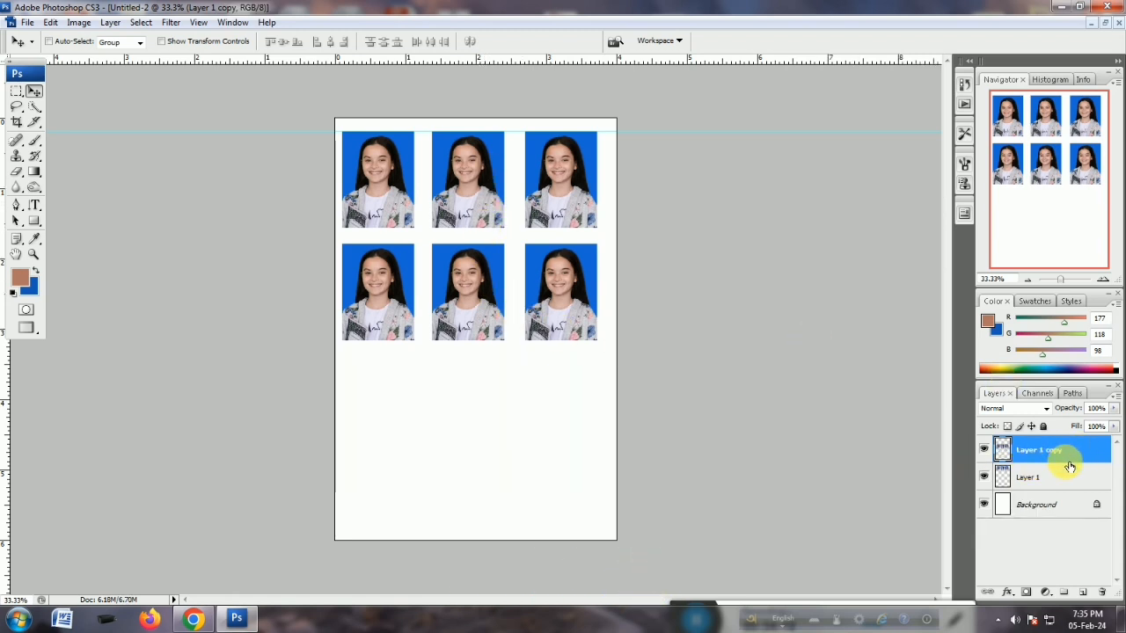
key("ctrl+e")
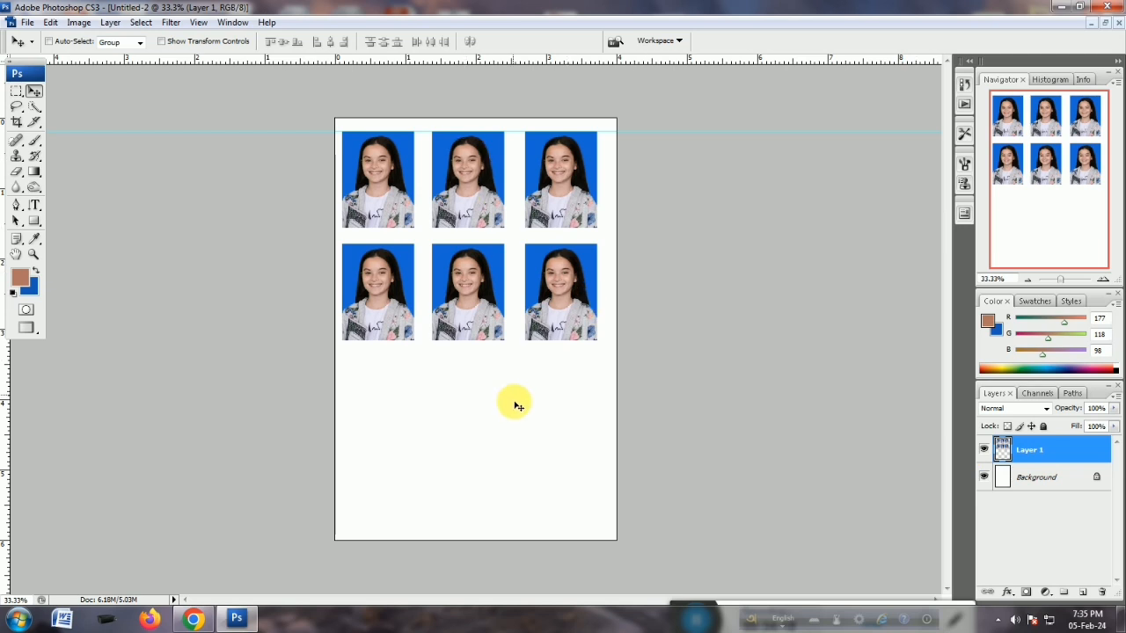
left_click_drag(482, 282, 478, 482)
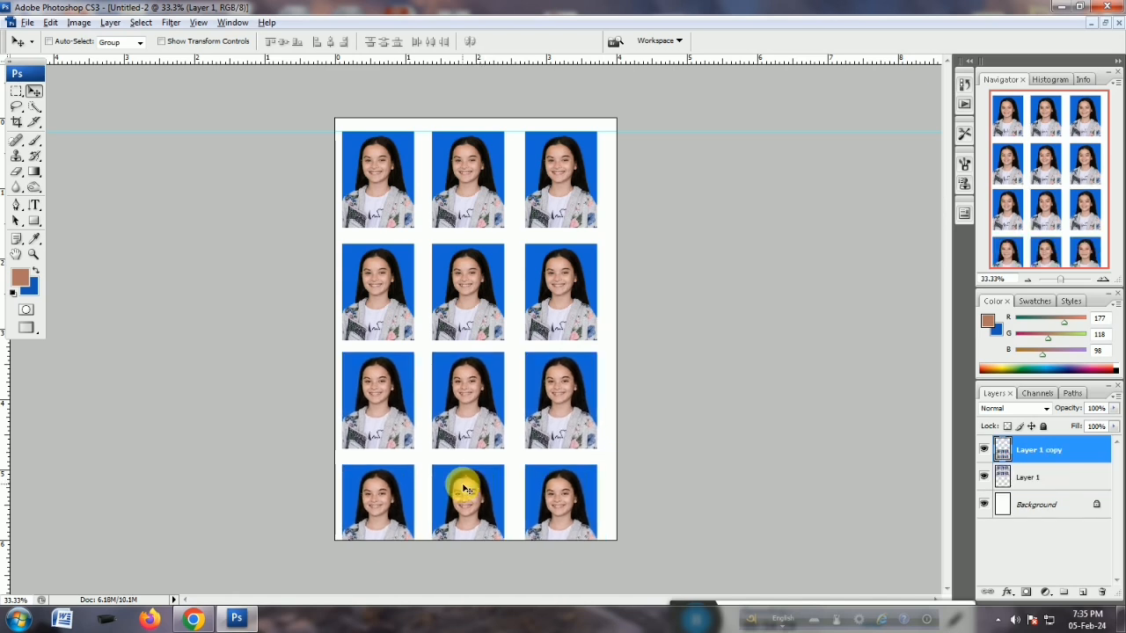
key("ctrl+z")
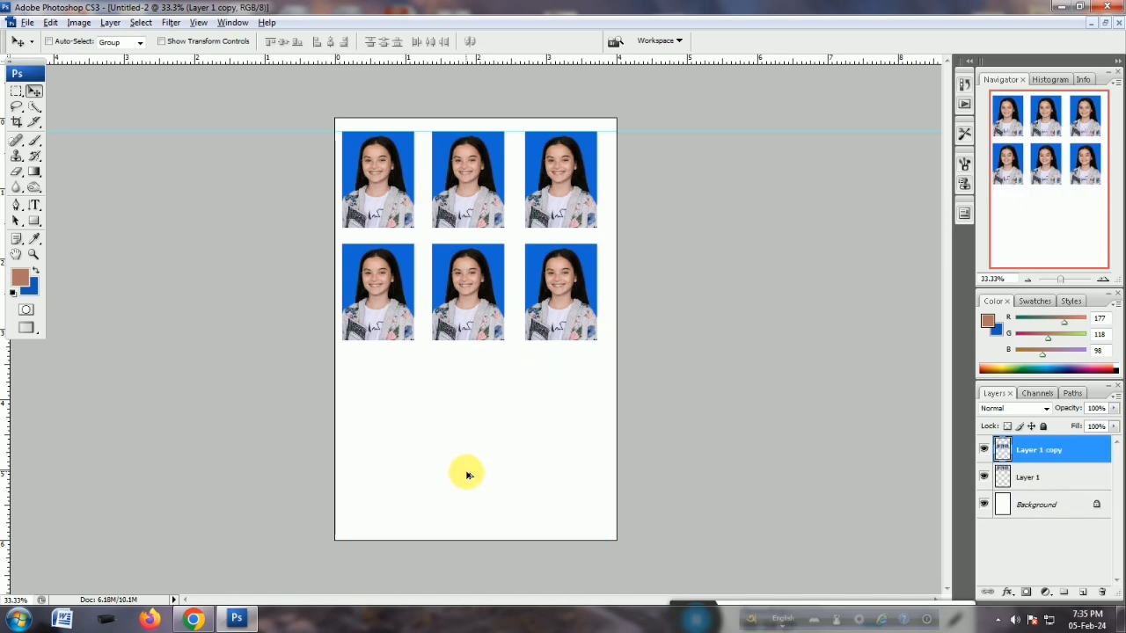
Duplicate the second photo row below it as a third row and merge all photo rows into a single layer.
left_click_drag(460, 309, 458, 371)
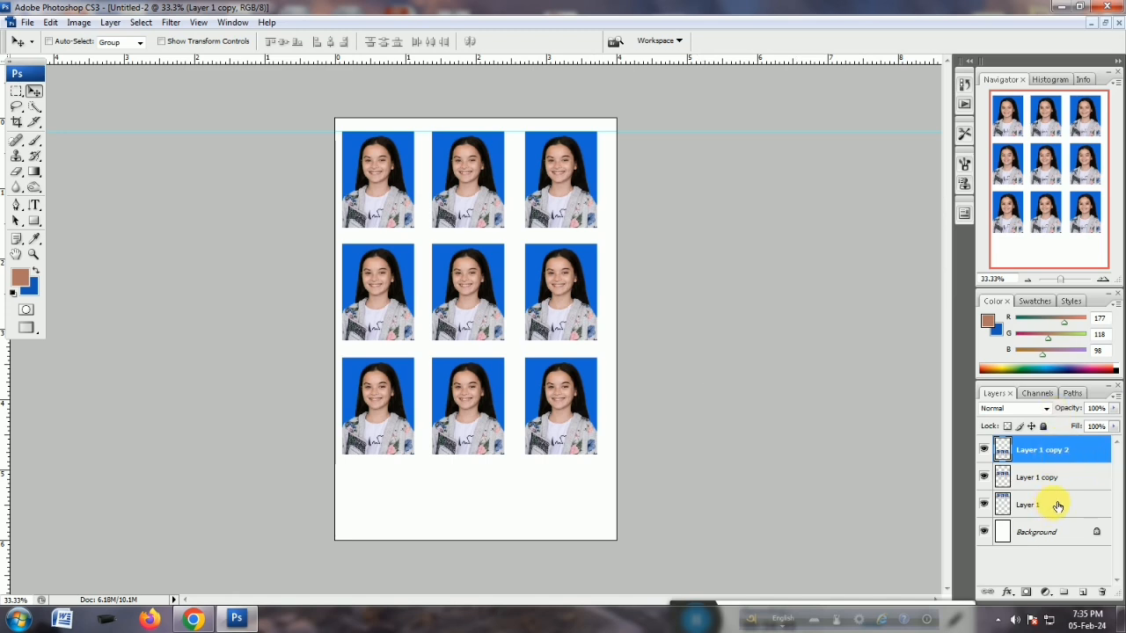
key("ctrl+e")
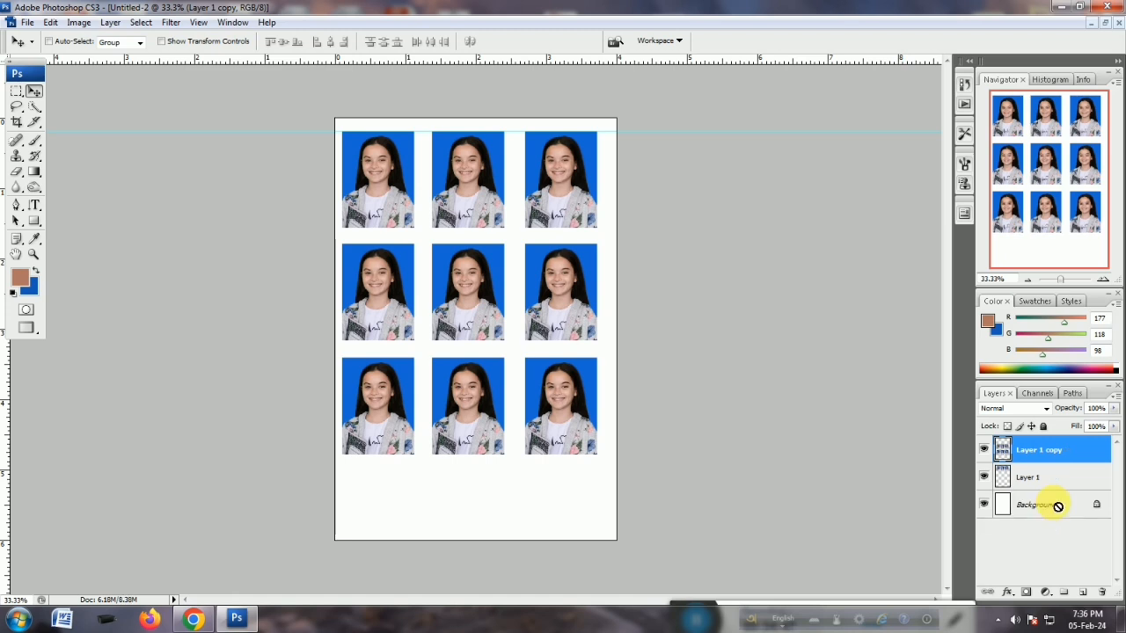
key("ctrl+e")
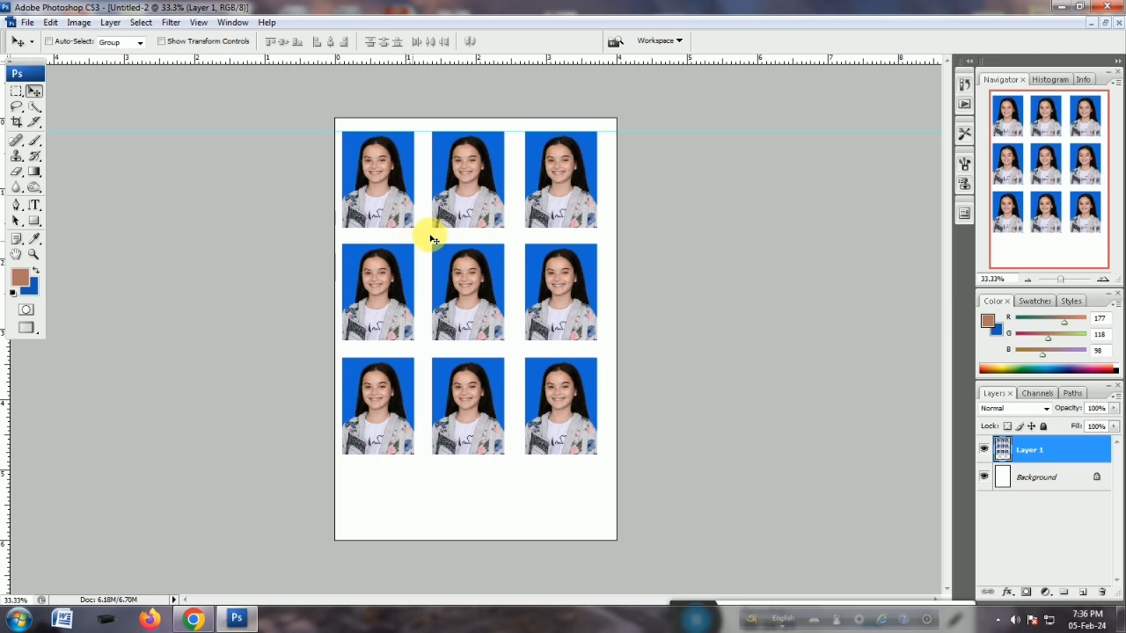
Center the nine-photo grid horizontally about 0.1 inch below the page's top edge and remove the horizontal guide.
left_click_drag(443, 227, 444, 285)
mouse_move(468, 231)
left_mouse_down()
mouse_move(461, 241)
mouse_move(472, 234)
left_mouse_up()
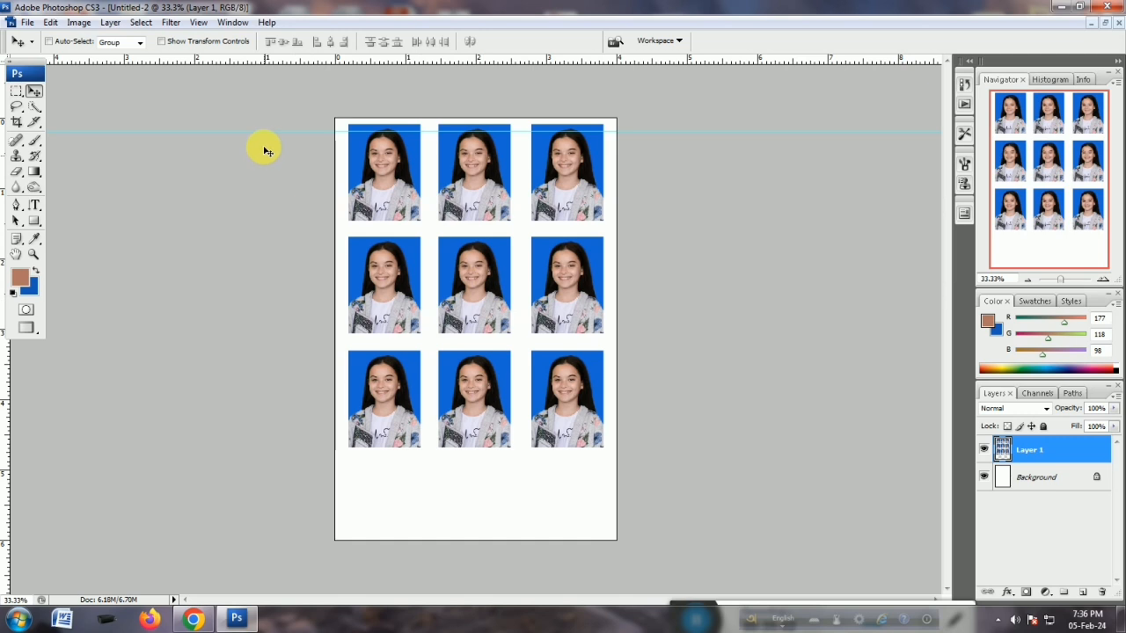
left_click_drag(267, 135, 261, 60)
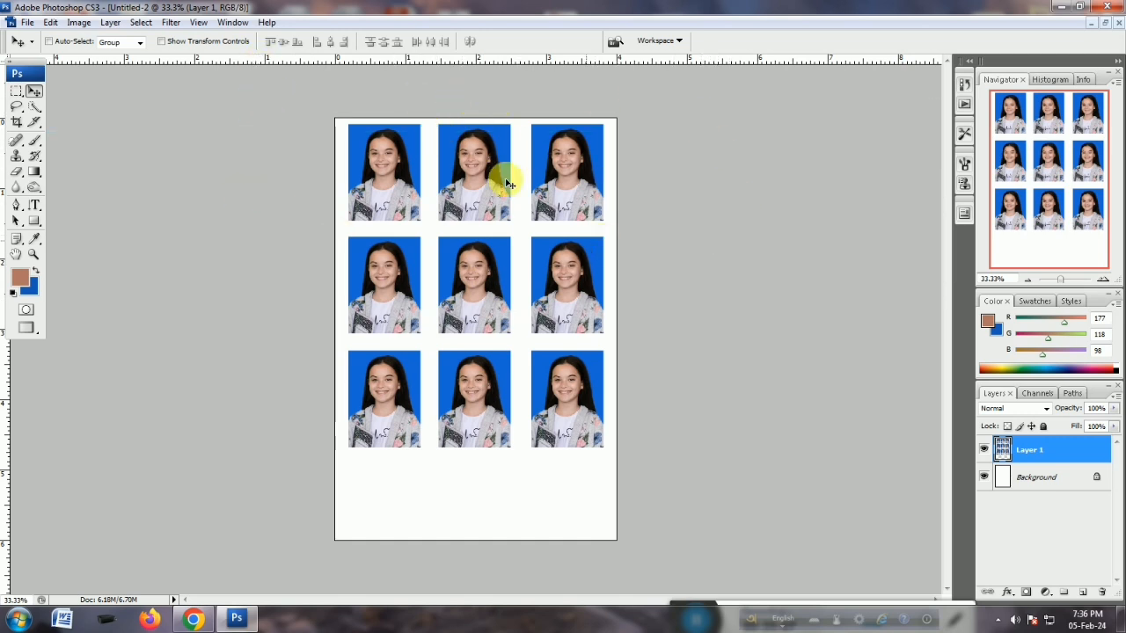
Outline the nine photos with a 3 px centered stroke in near-black (RGB 3, 3, 3).
left_click(1062, 280)
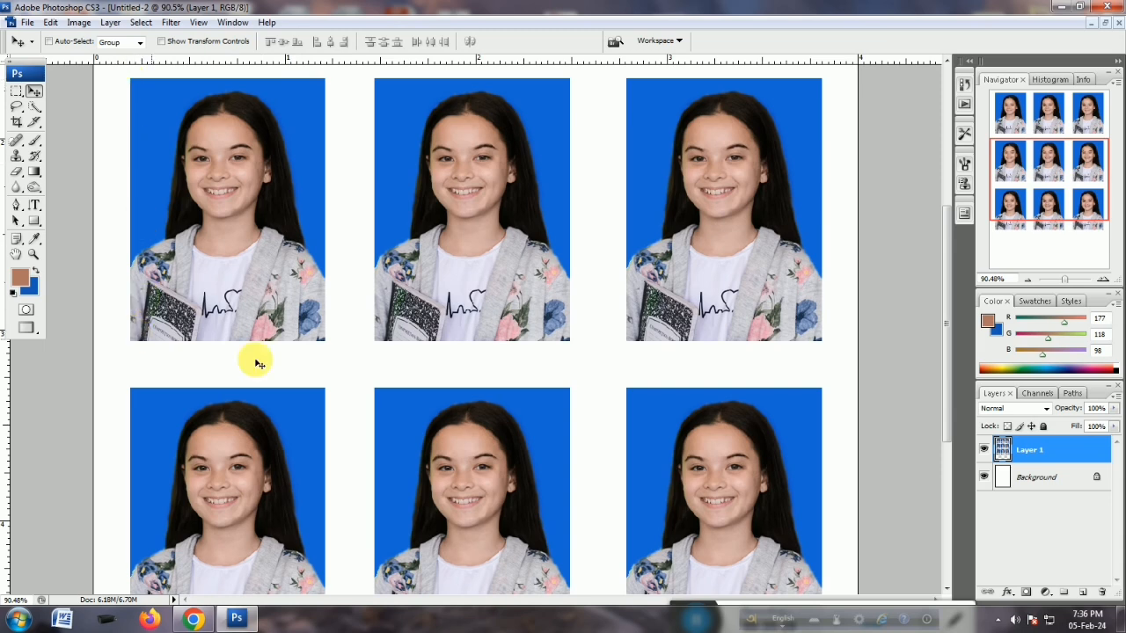
left_click(51, 23)
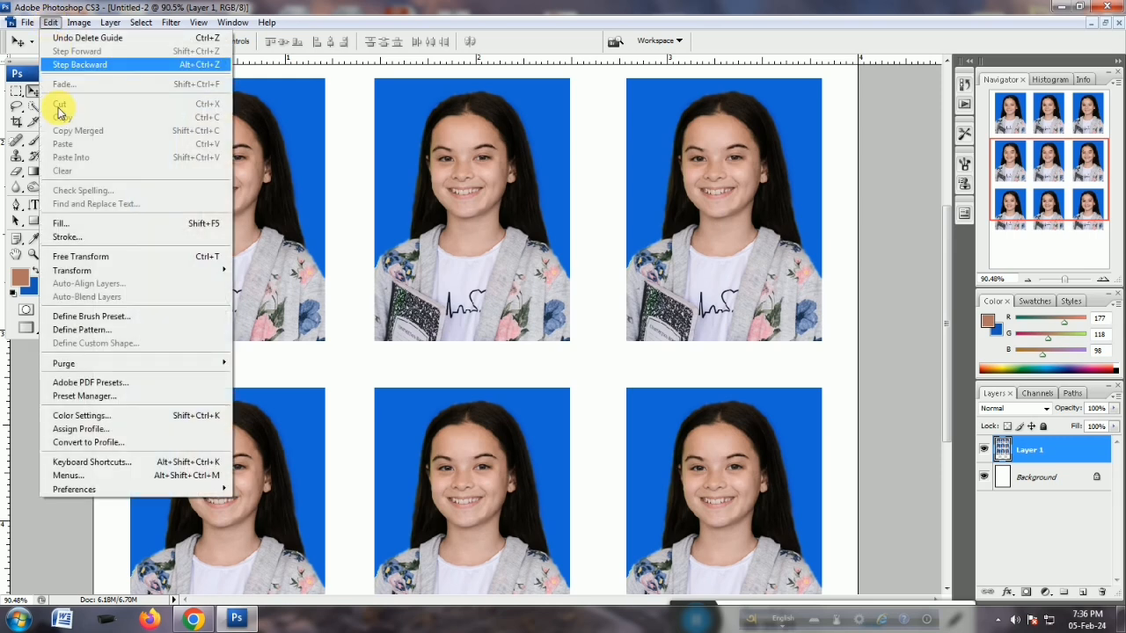
left_click(59, 239)
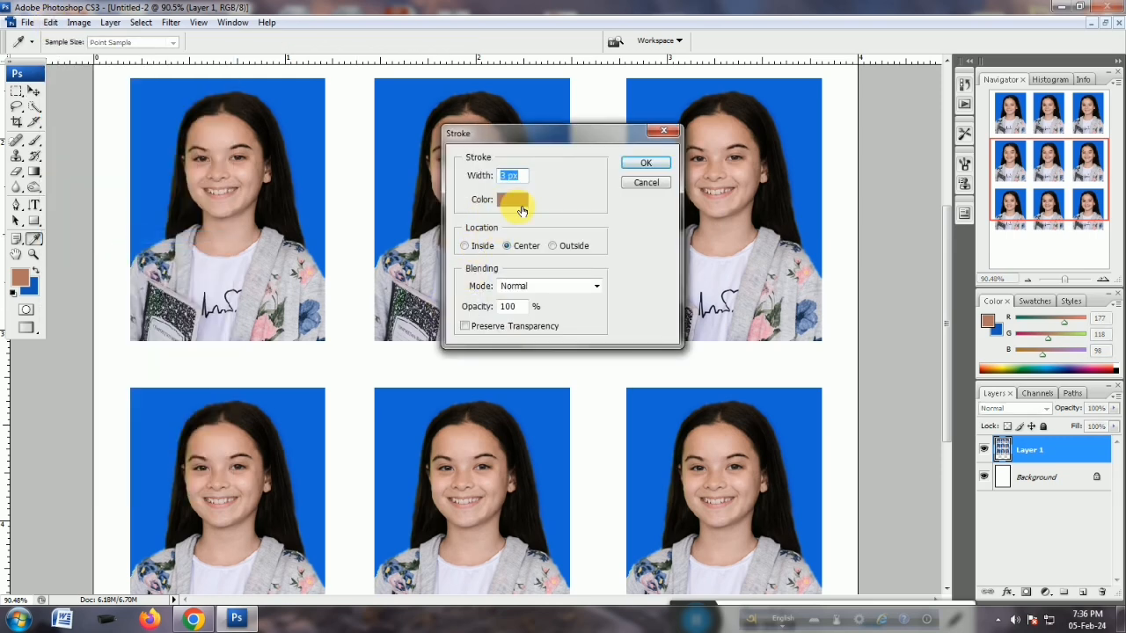
left_click(520, 206)
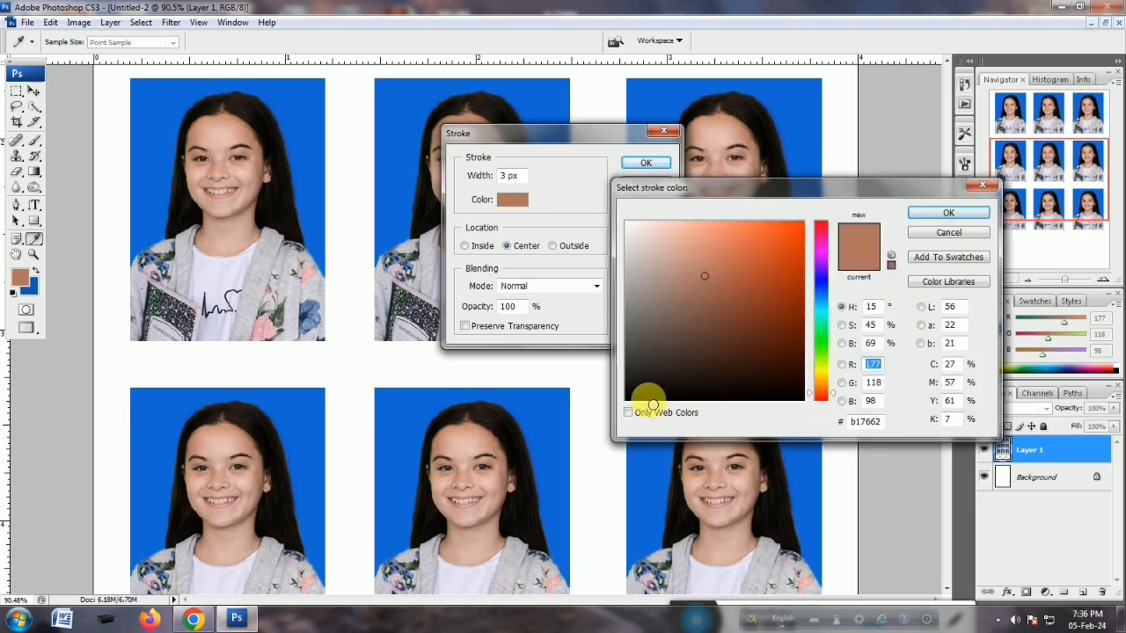
left_click(646, 396)
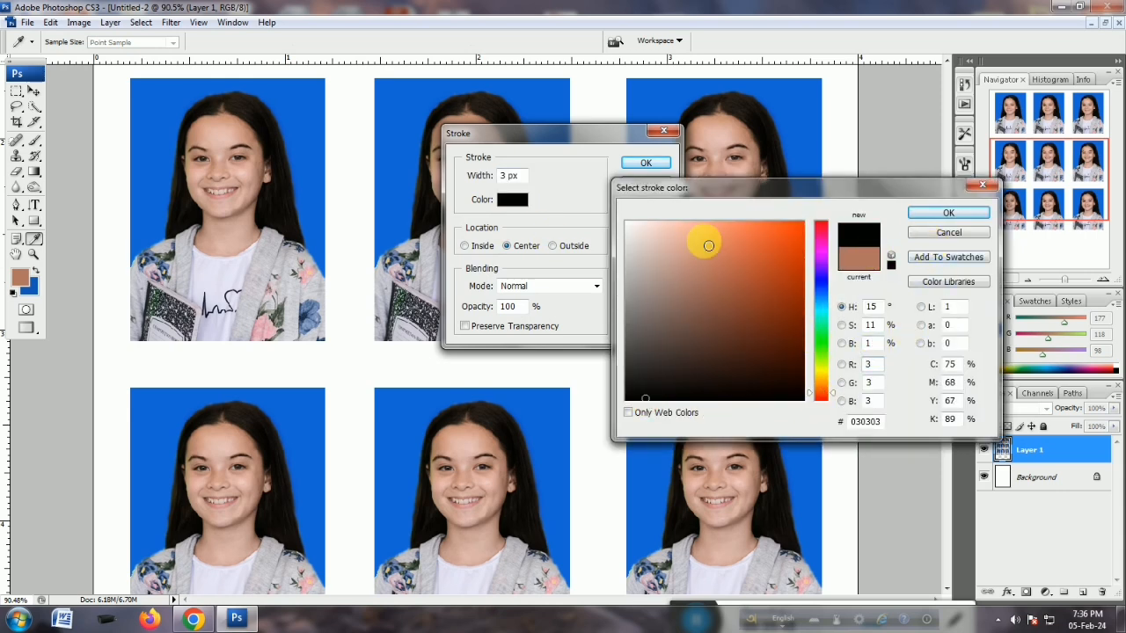
left_click(947, 219)
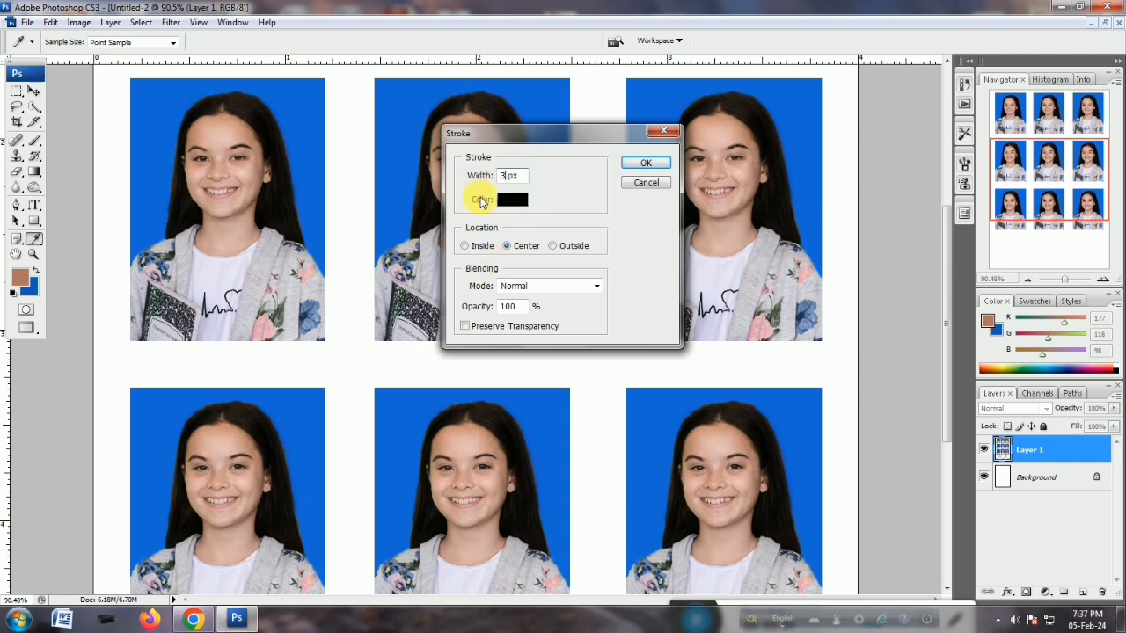
left_click(647, 165)
key("v")
scroll(696, 284, "down", 6)
scroll(675, 173, "up", 1)
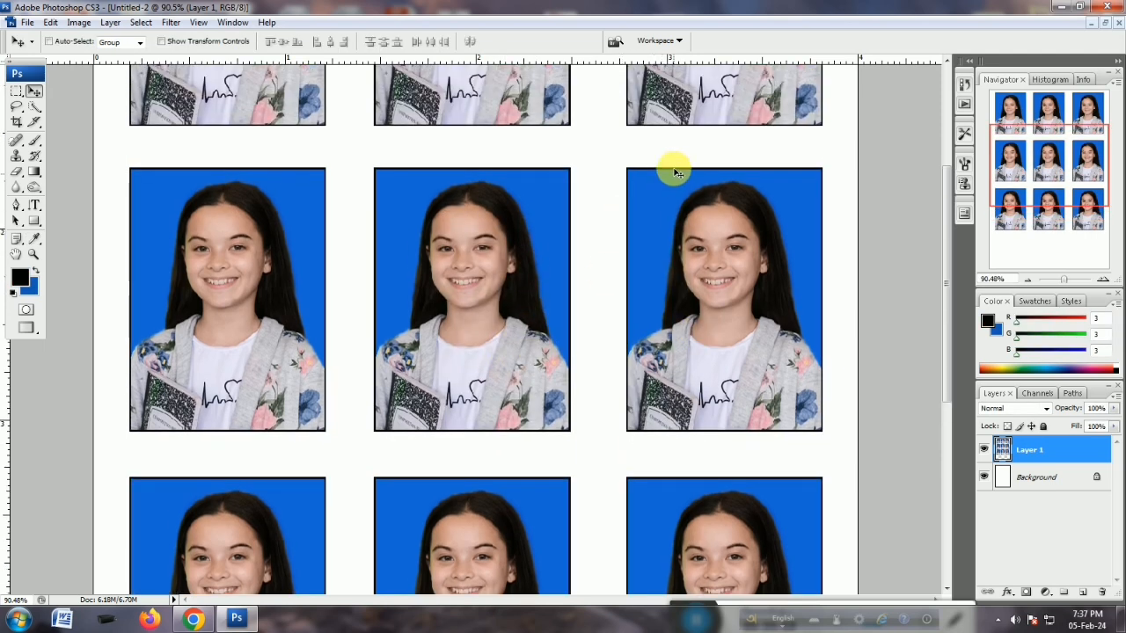
Apply a 3 px centered red stroke (RGB 221, 10, 44) around all nine photos.
left_click(50, 23)
left_click(87, 236)
left_click(514, 200)
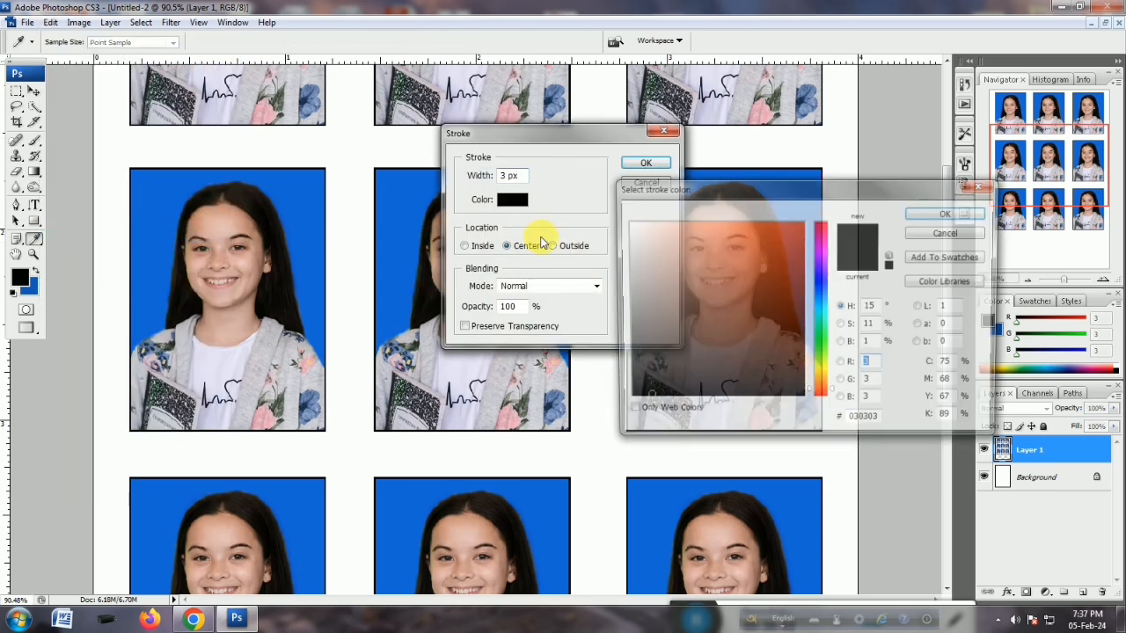
left_click(822, 230)
left_click(795, 232)
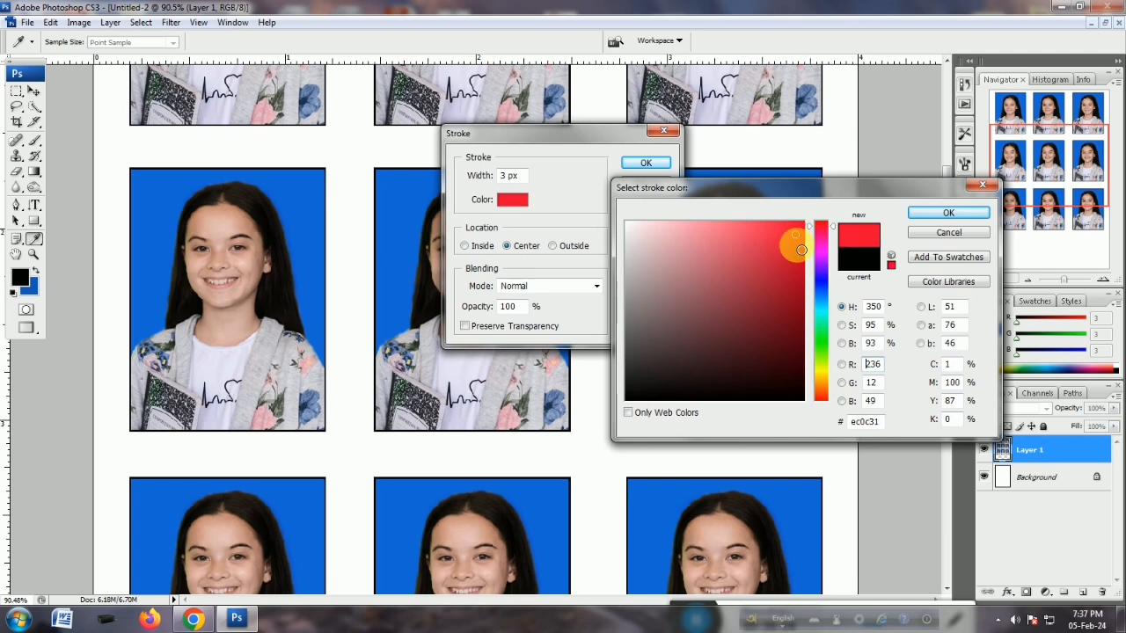
left_click(925, 217)
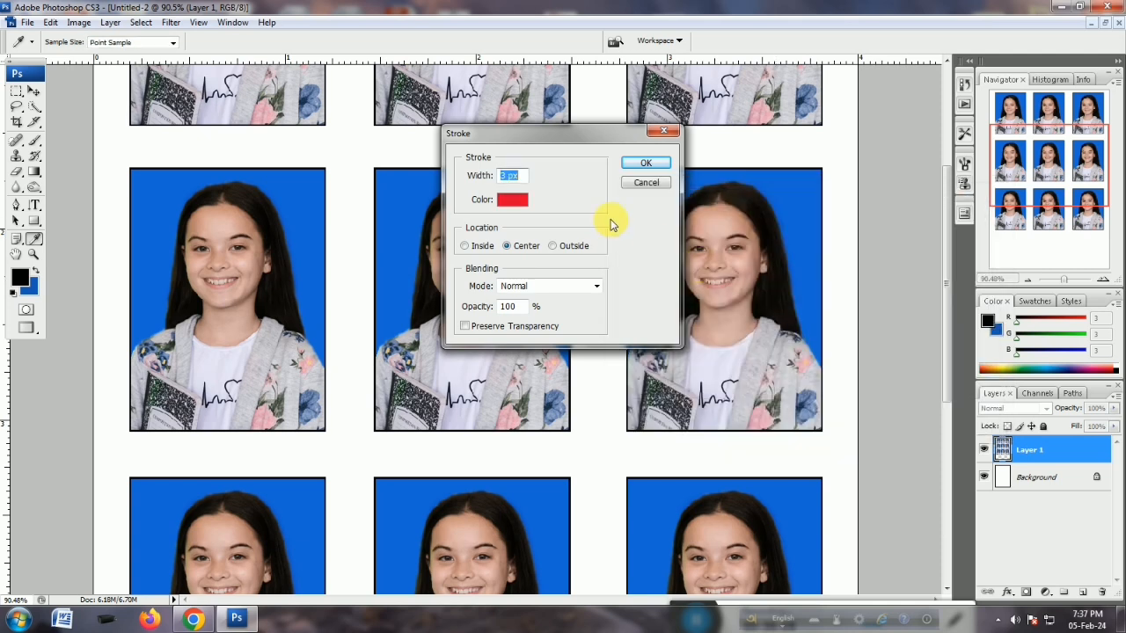
left_click(641, 167)
key("v")
scroll(648, 361, "up", 3)
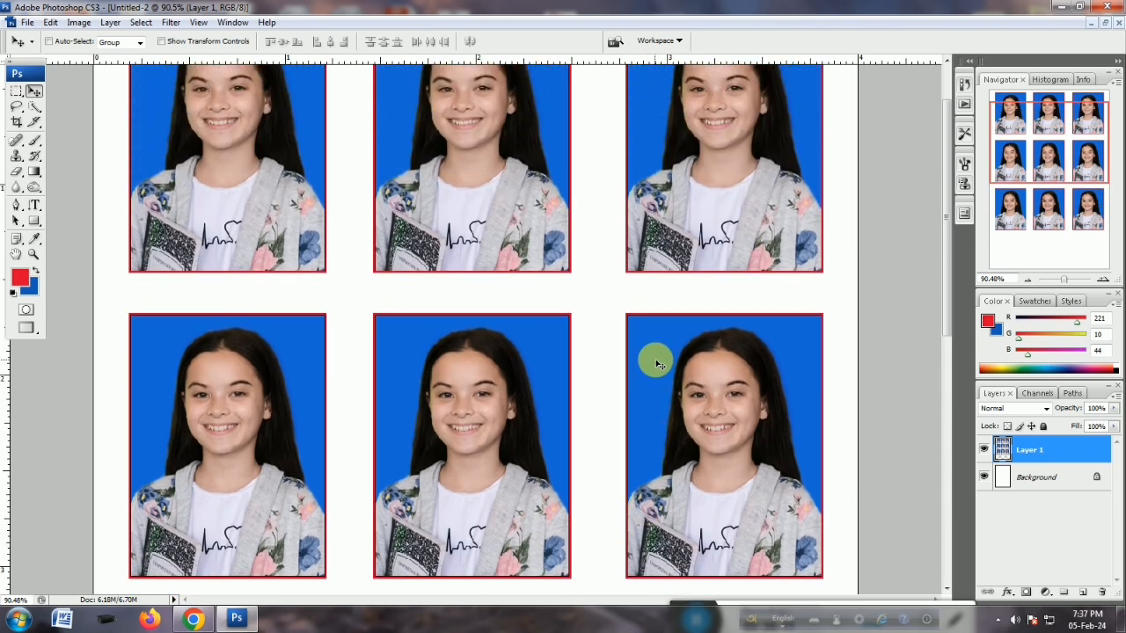
scroll(656, 364, "up", 2)
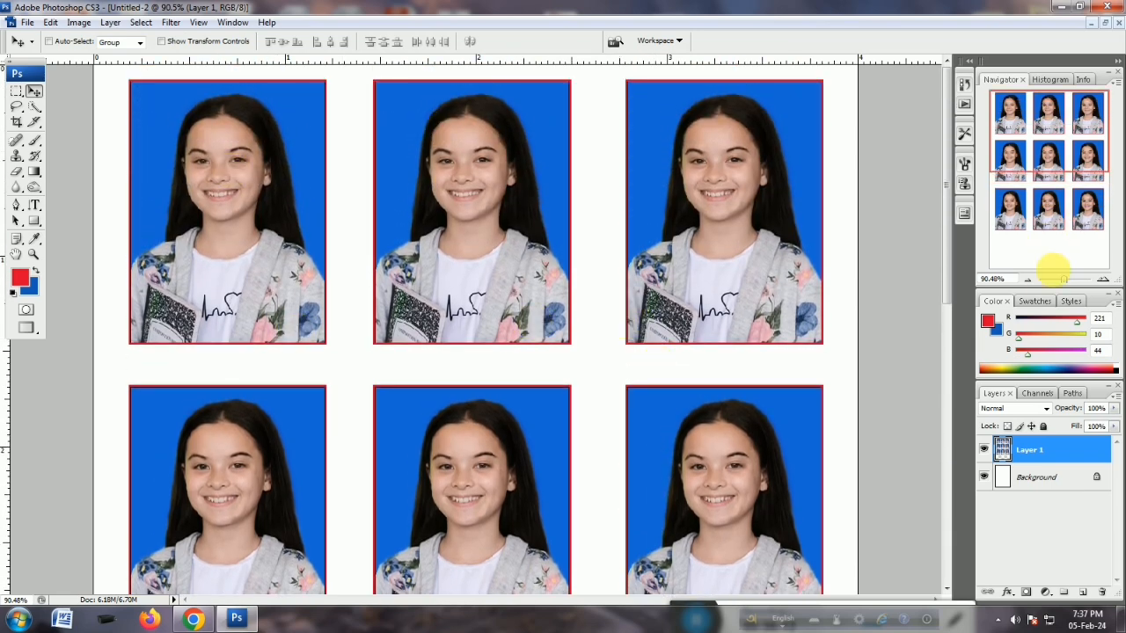
left_click_drag(1066, 280, 1062, 283)
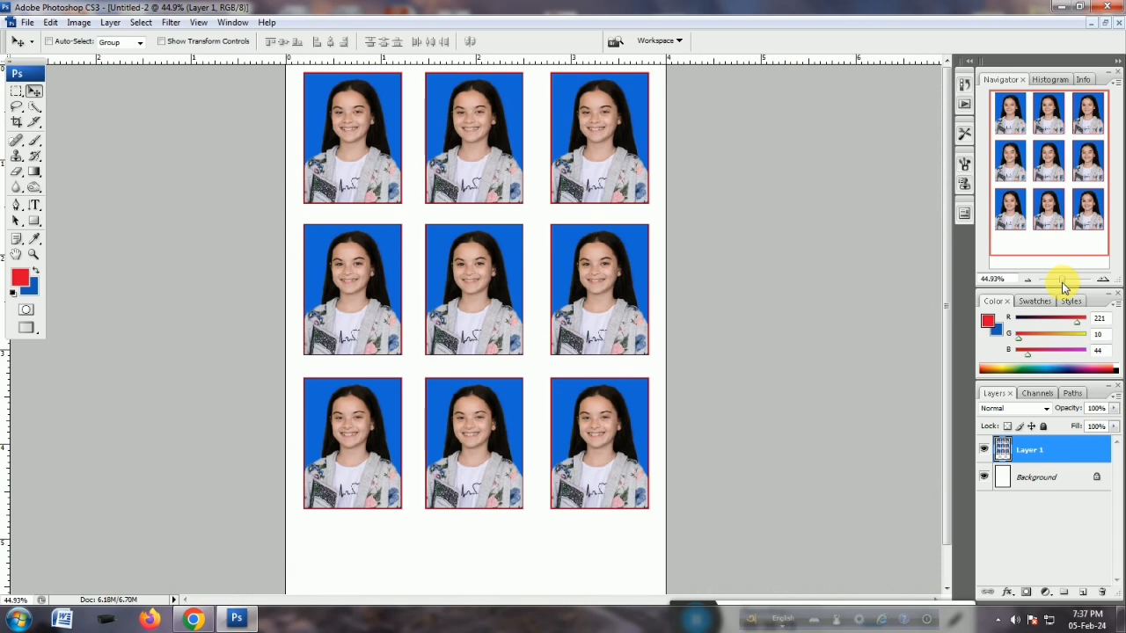
left_click_drag(1063, 283, 1064, 286)
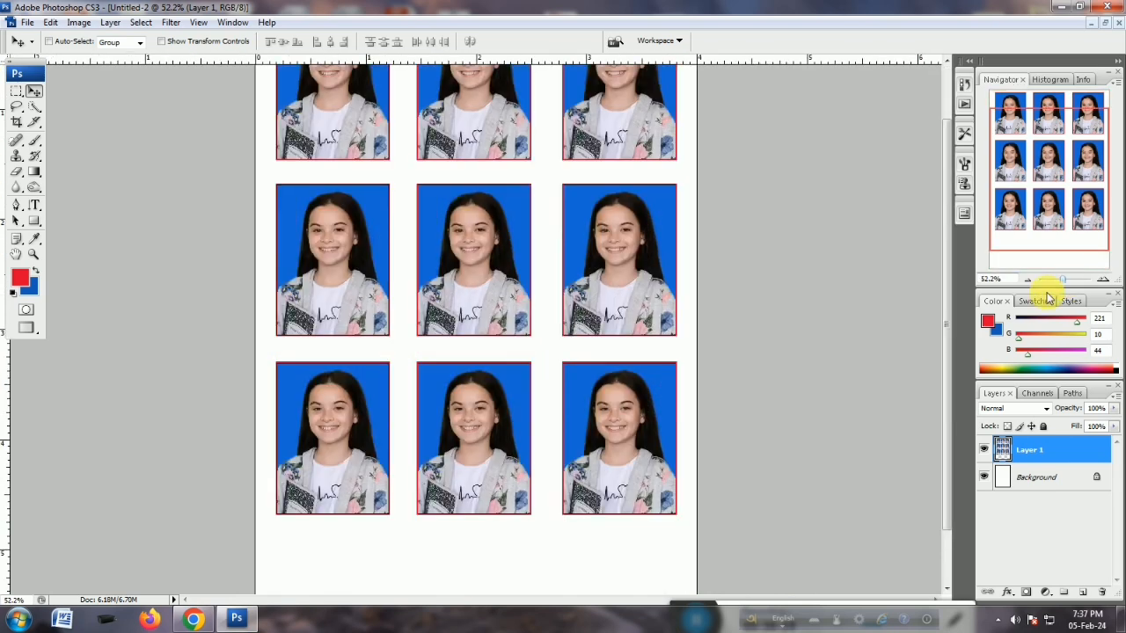
scroll(721, 264, "up", 1)
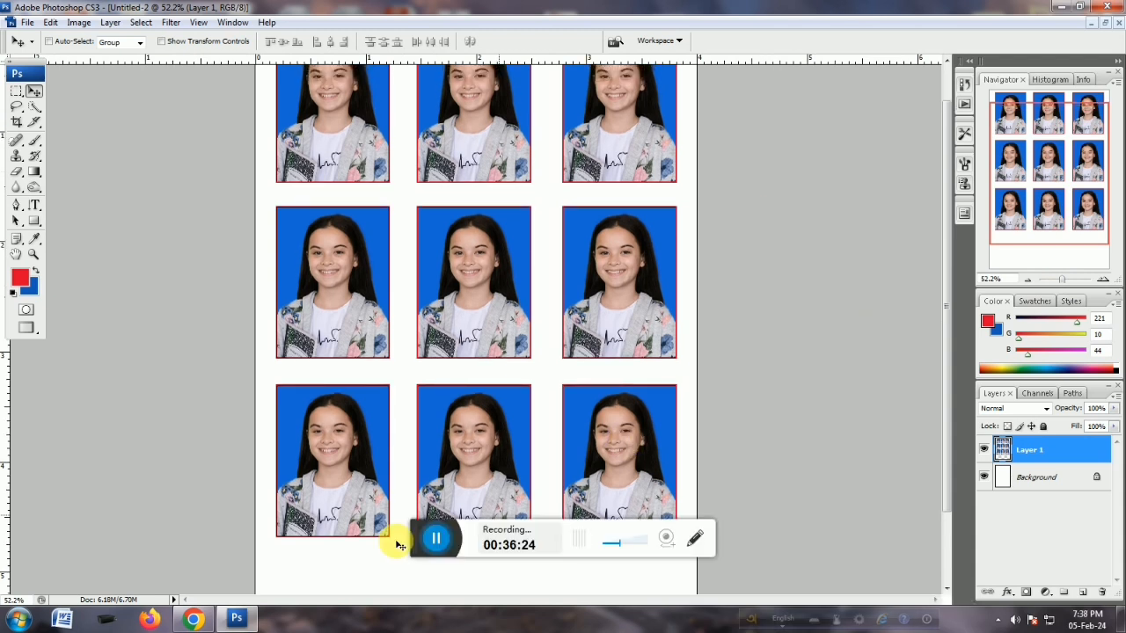
left_click_drag(420, 533, 523, 611)
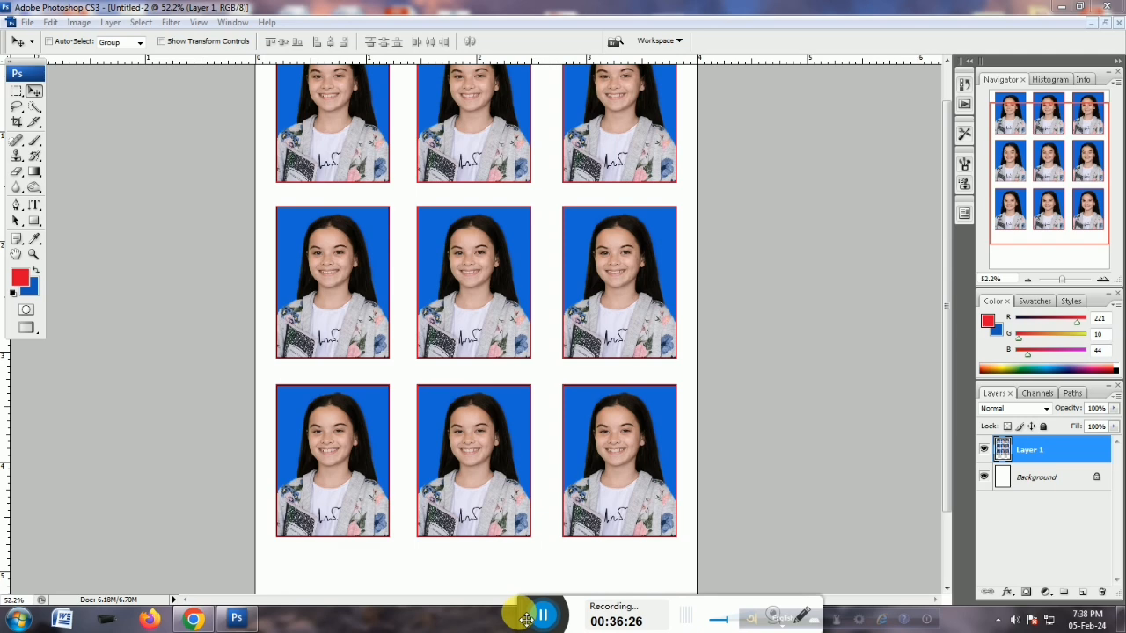
Set up a print of the photo page scaled to fit the media on the HP Ink Tank 310 series printer.
left_click(27, 23)
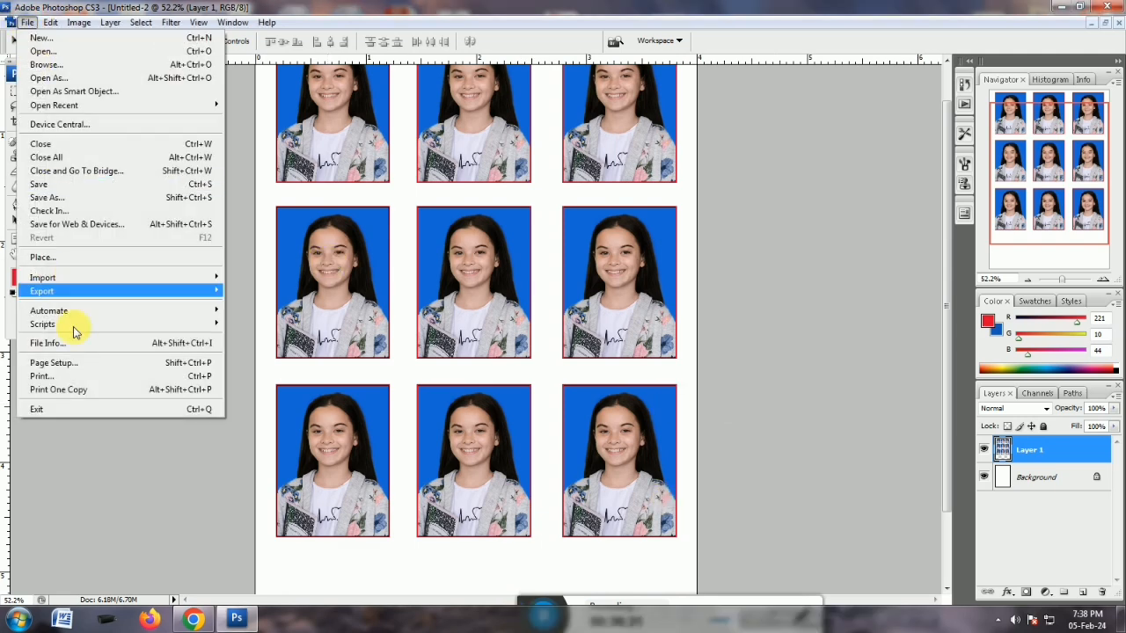
left_click(72, 378)
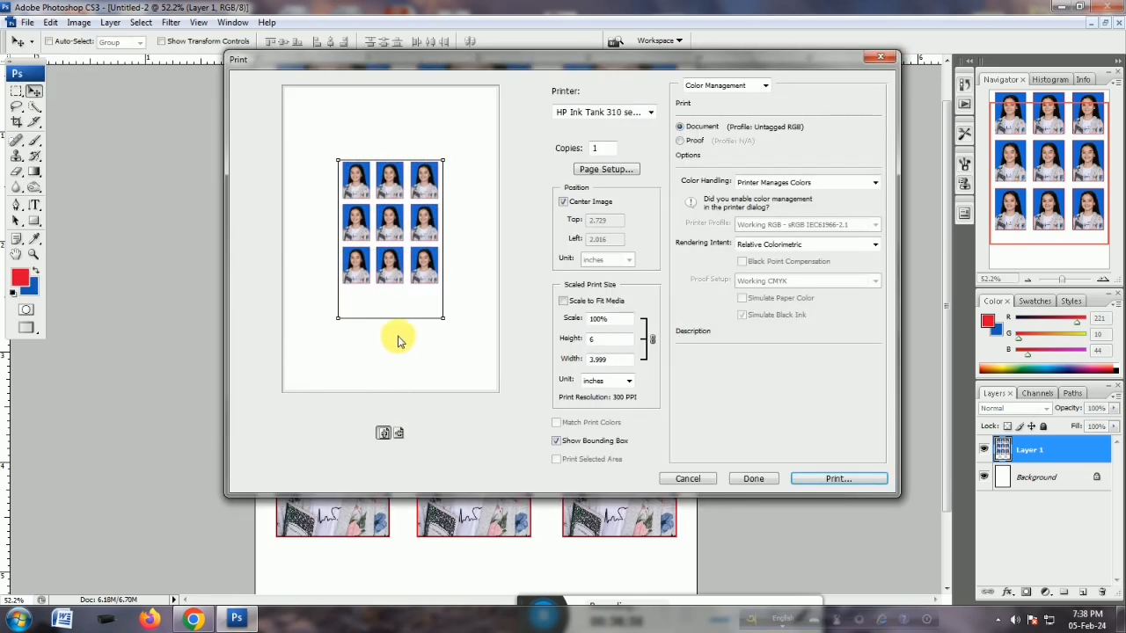
left_click(563, 301)
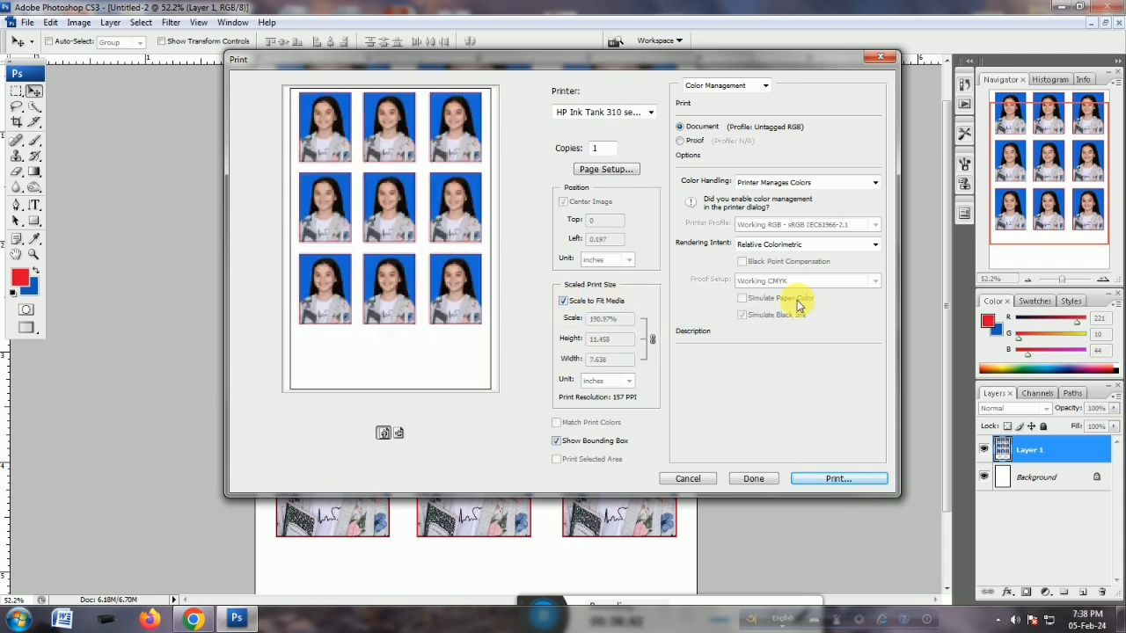
left_click(632, 115)
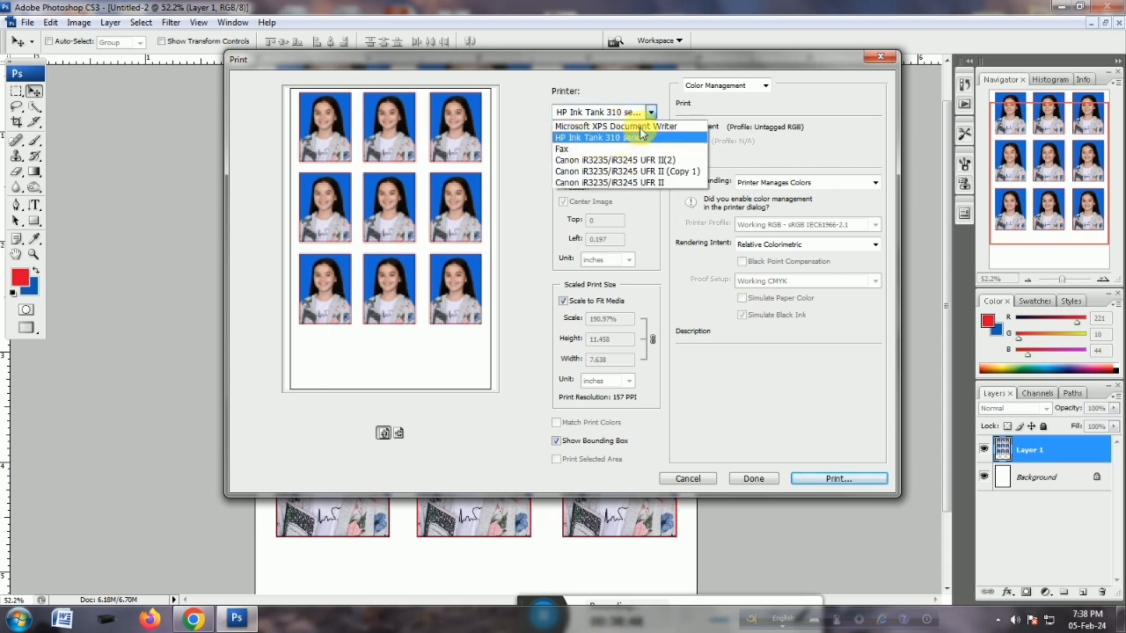
left_click(577, 117)
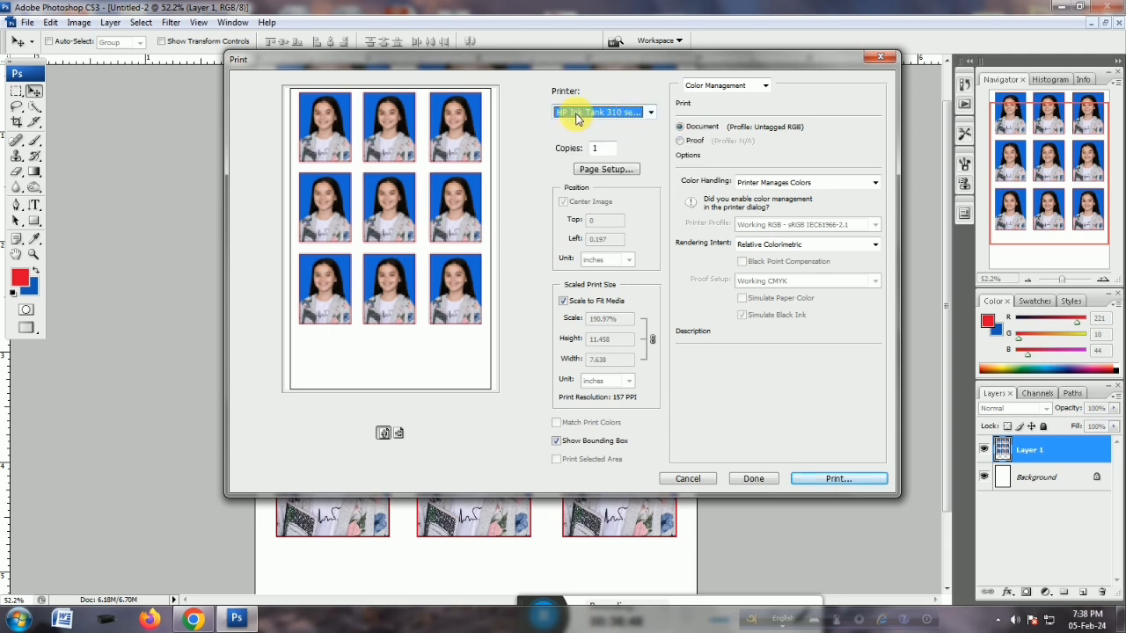
left_click(847, 478)
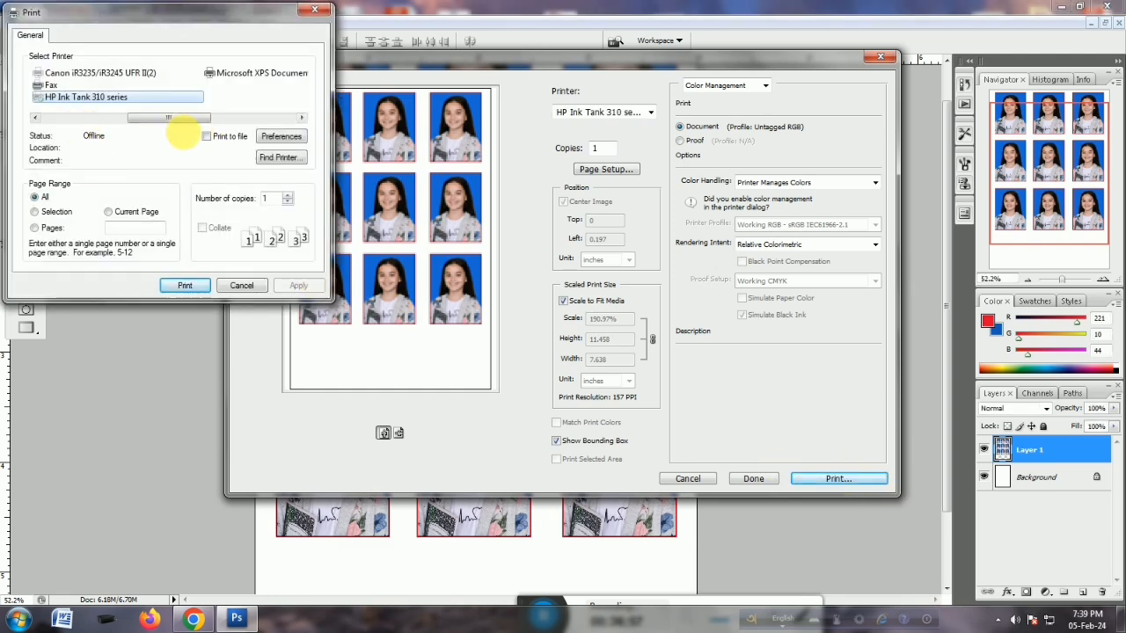
left_click_drag(173, 124, 159, 123)
left_click(96, 97)
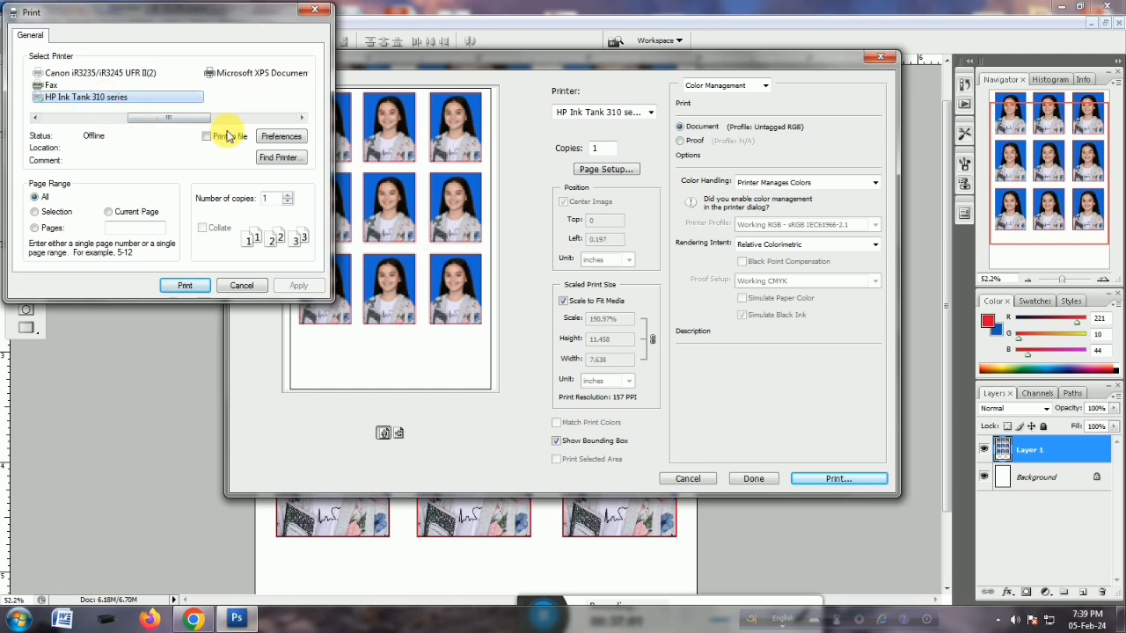
Set the printer's media to Other Photo Inkjet Papers and its quality to Best, and exit the print setup without printing.
left_click(283, 139)
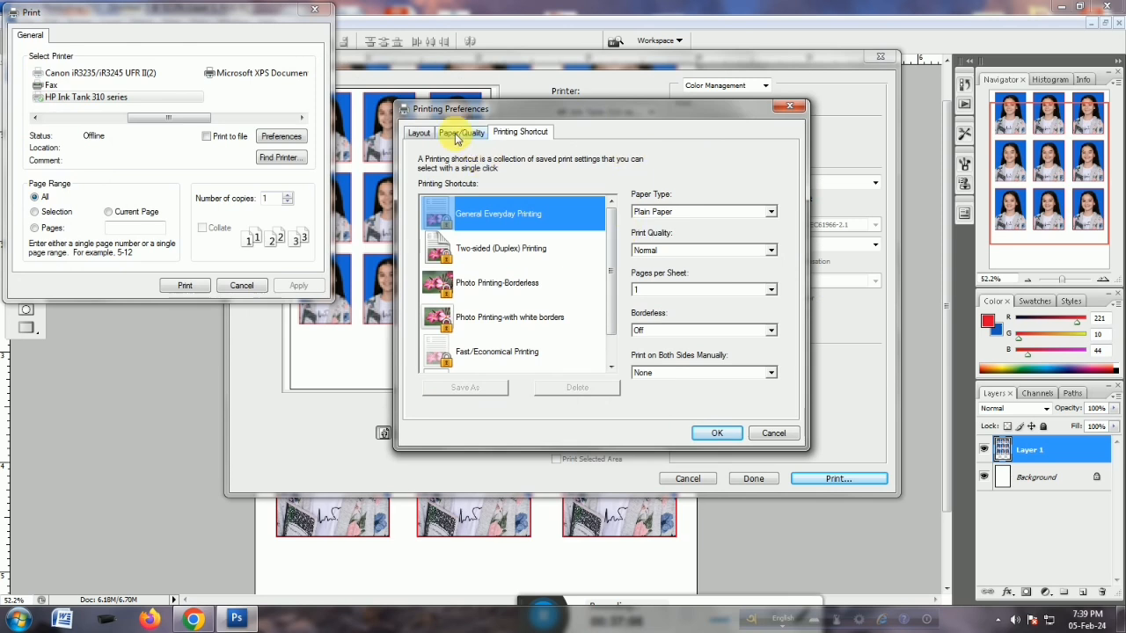
left_click(473, 134)
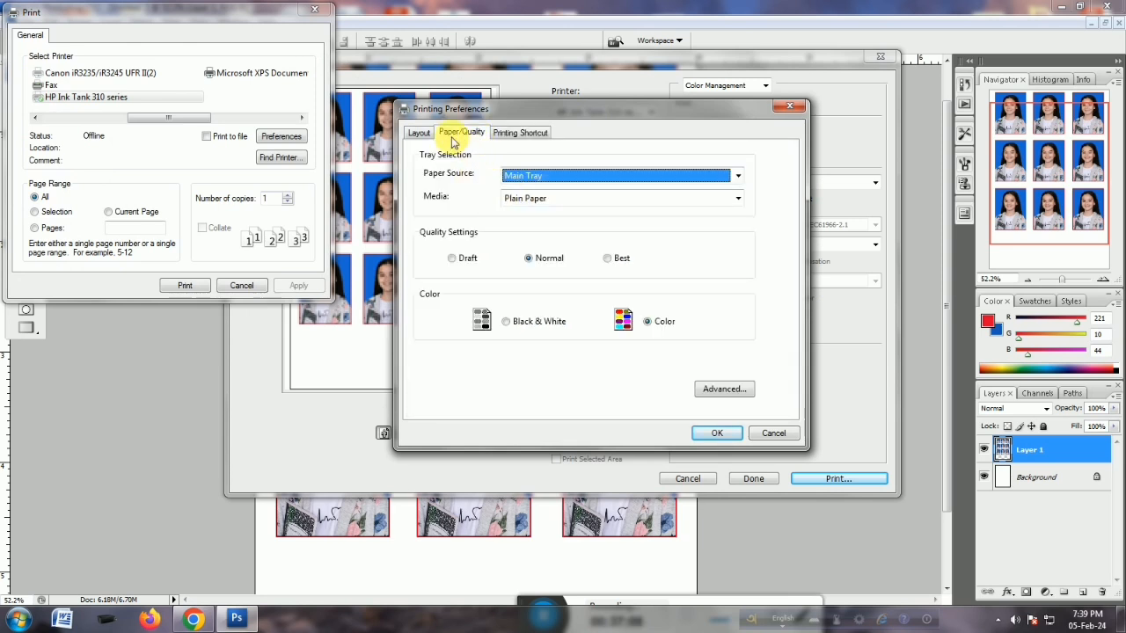
left_click(559, 201)
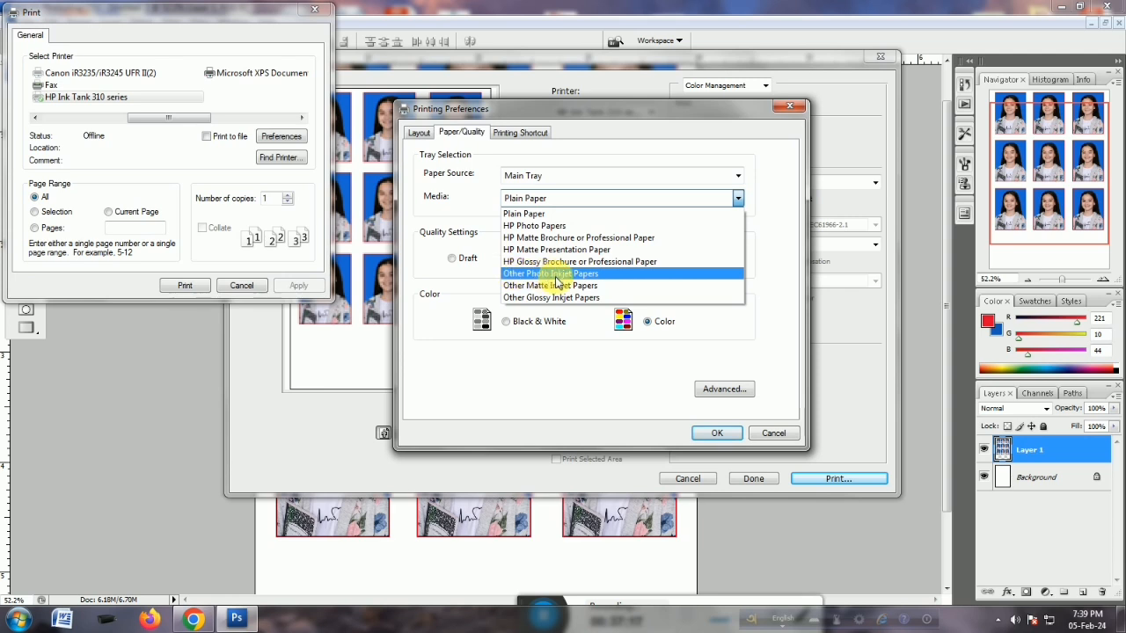
left_click(588, 278)
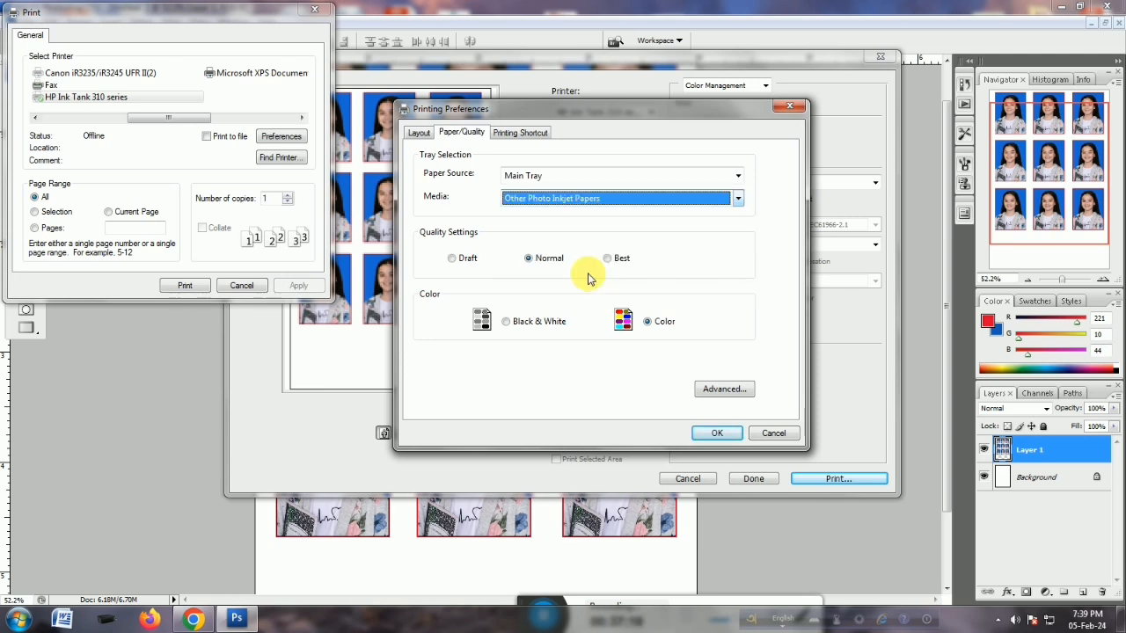
left_click(570, 197)
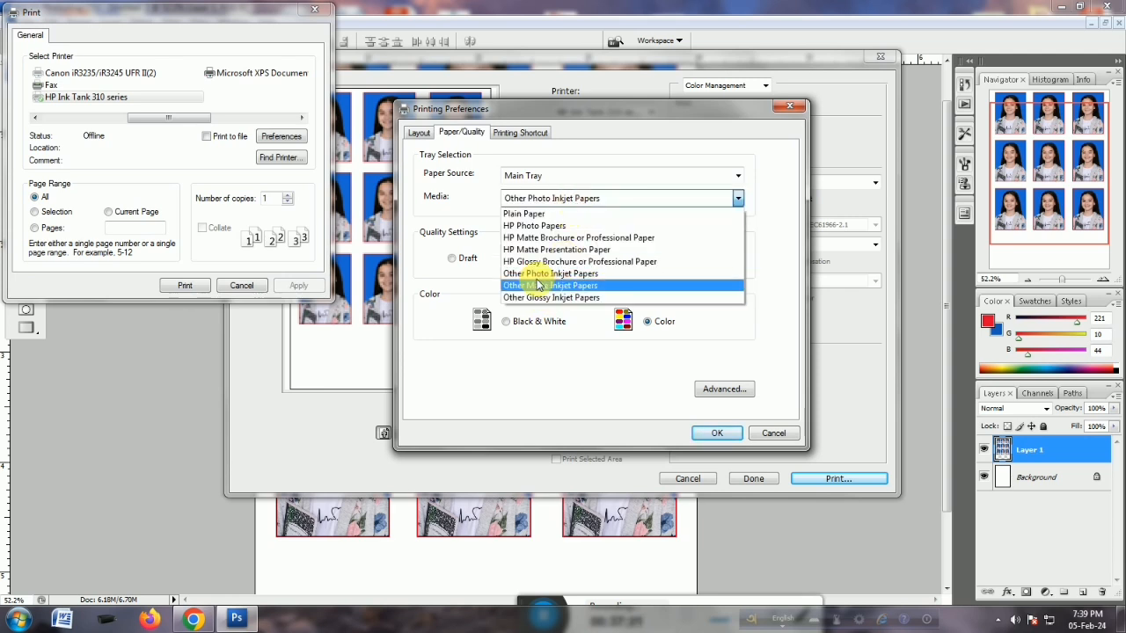
left_click(530, 272)
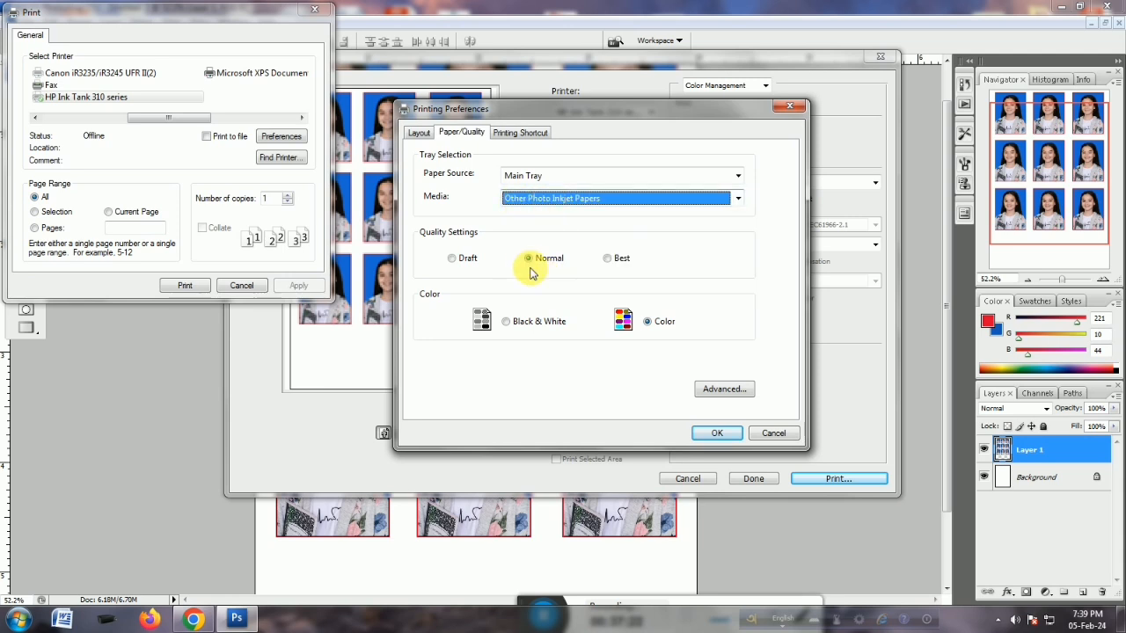
left_click(613, 259)
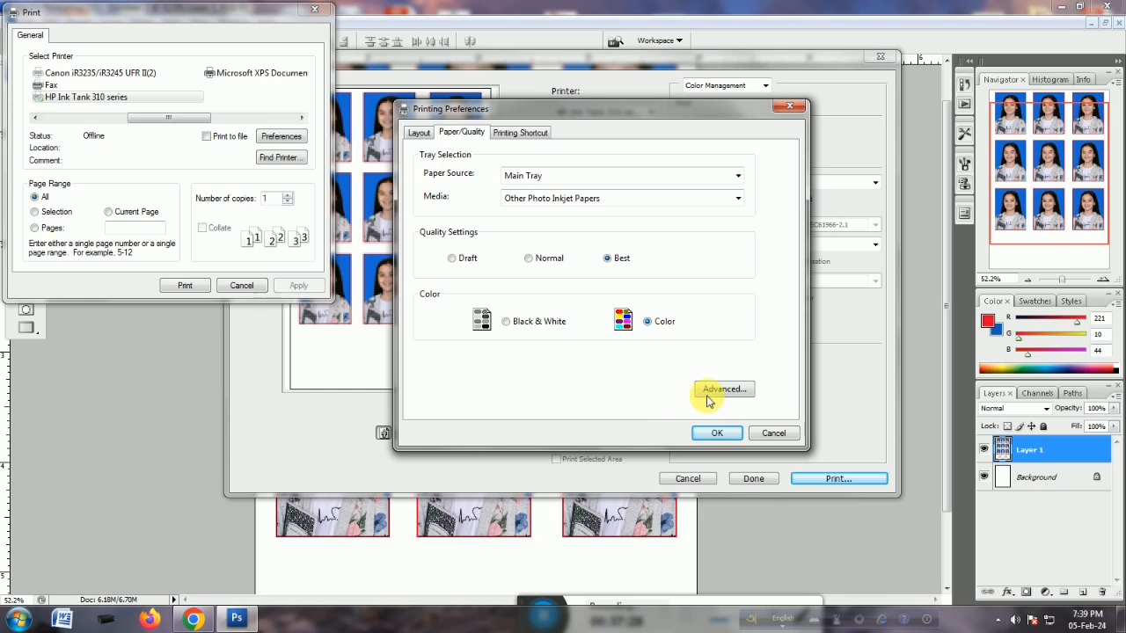
left_click(719, 435)
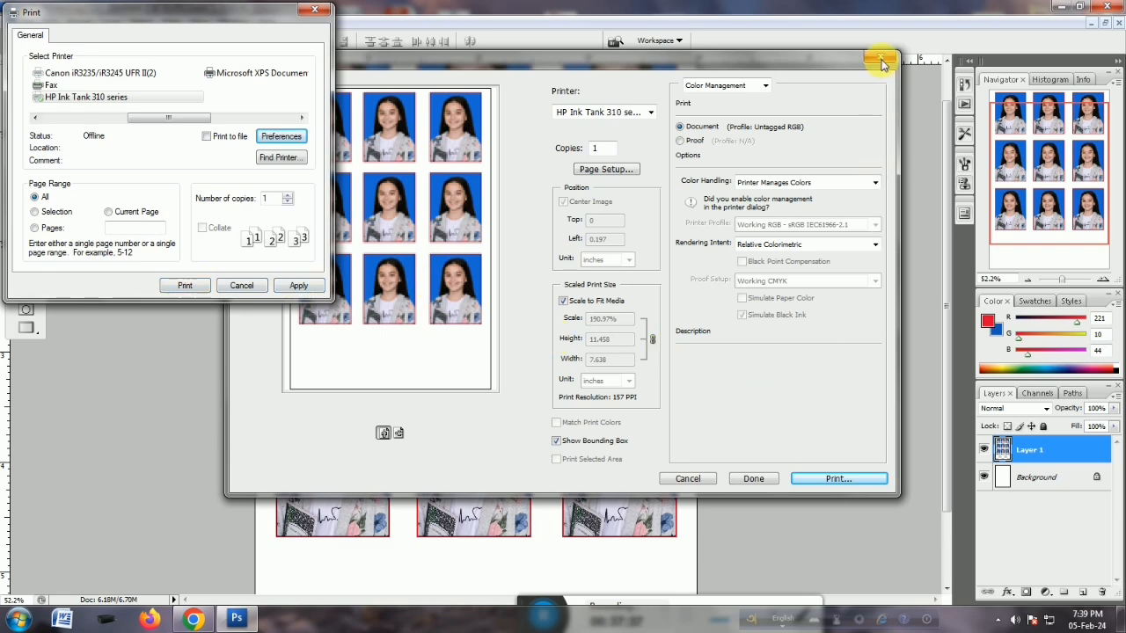
left_click(314, 10)
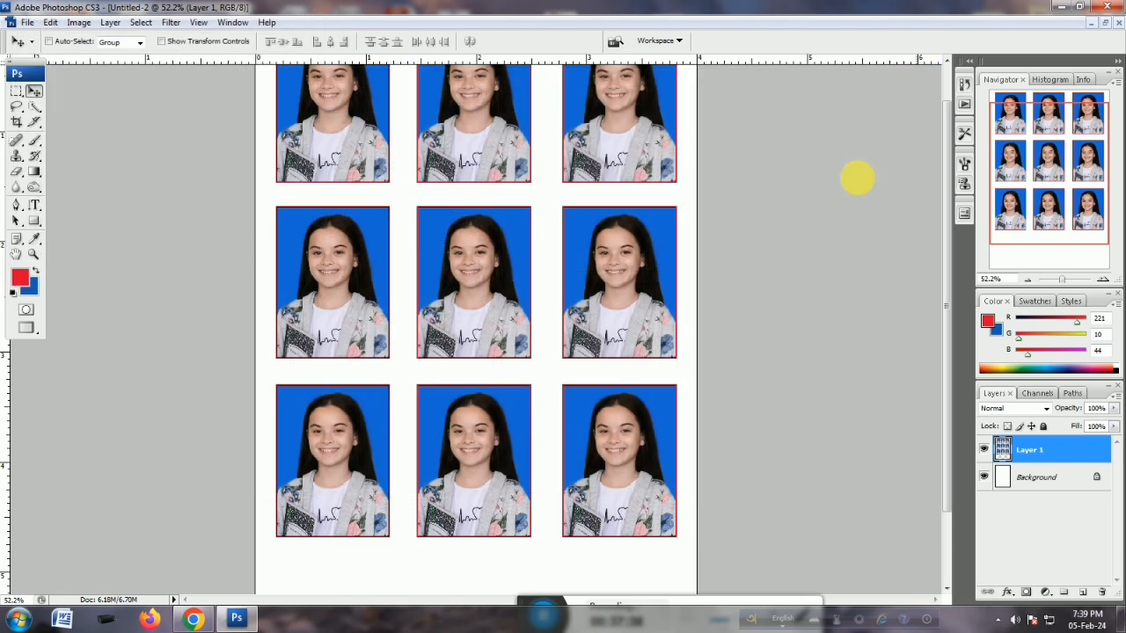
scroll(793, 283, "up", 1)
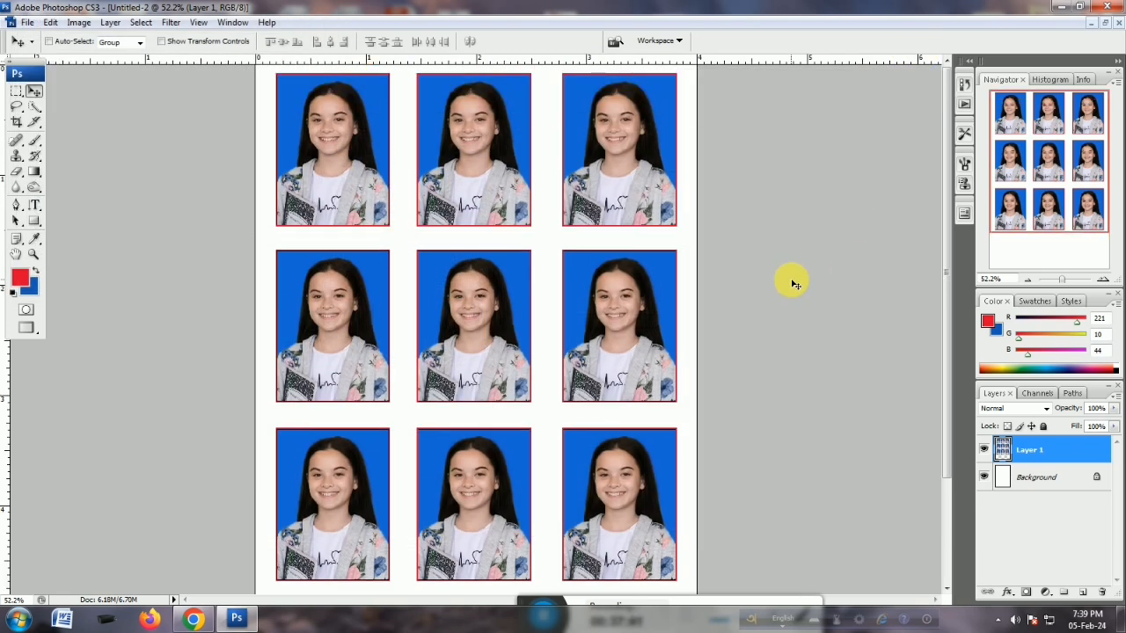